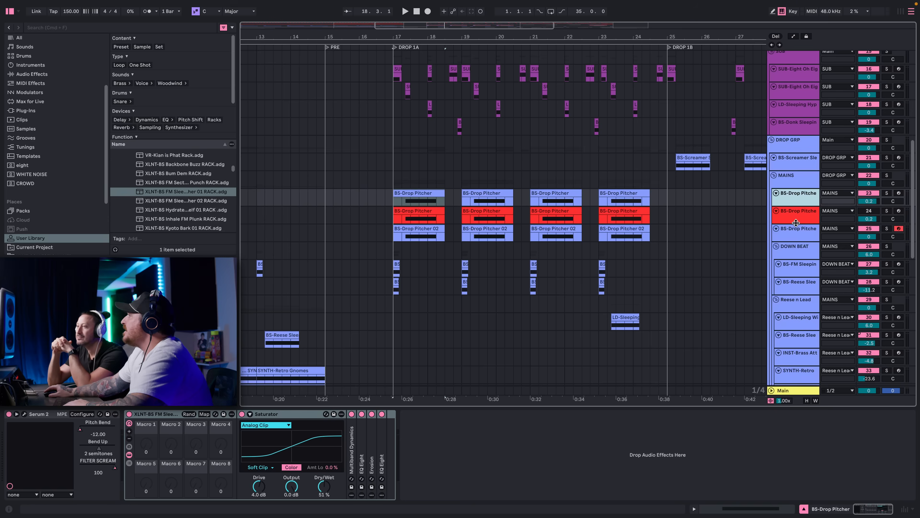
Solo the upper BS-Drop Pitcher track (23) and play it from 17.2.1.
{"action": "left_click", "coordinate": [796, 229]}
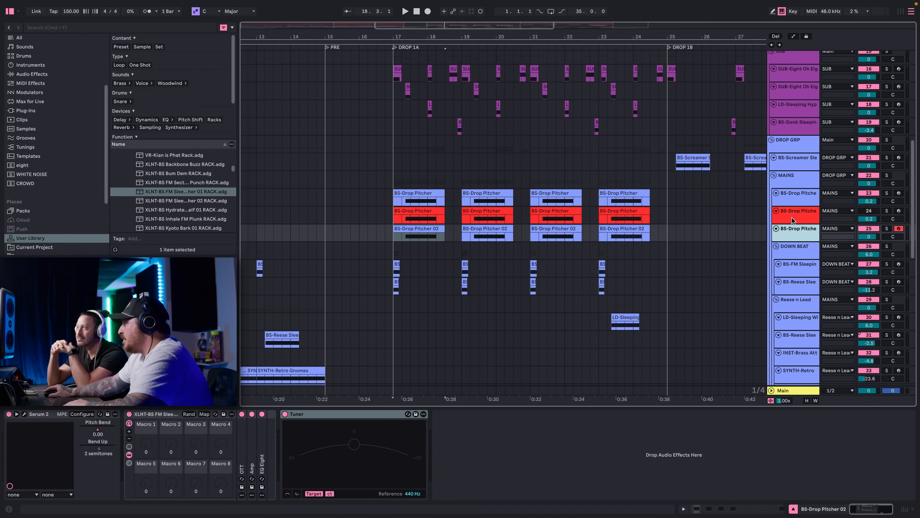
{"action": "left_click", "coordinate": [793, 204]}
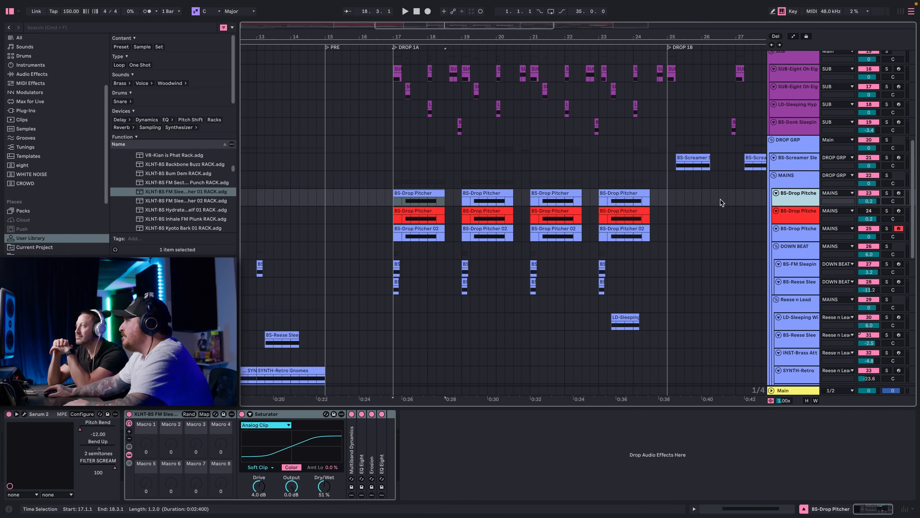
{"action": "left_click", "coordinate": [403, 202]}
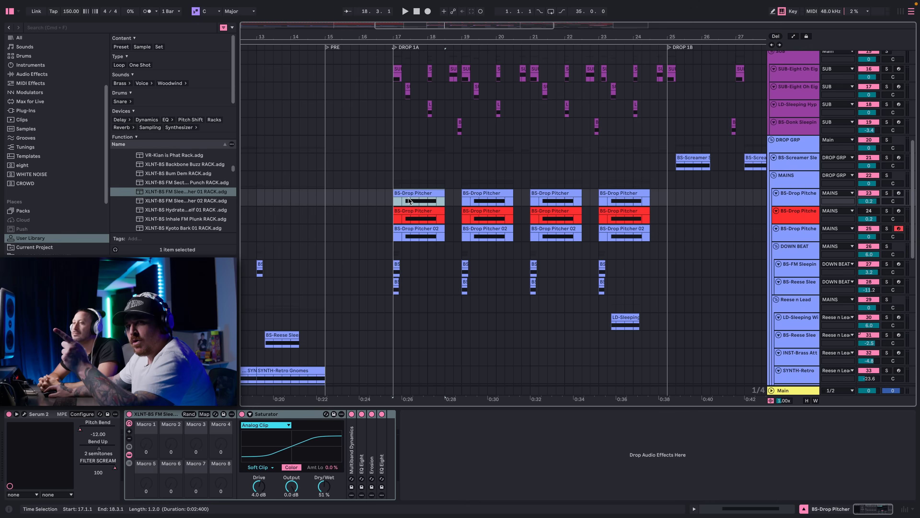
{"action": "left_click", "coordinate": [402, 200]}
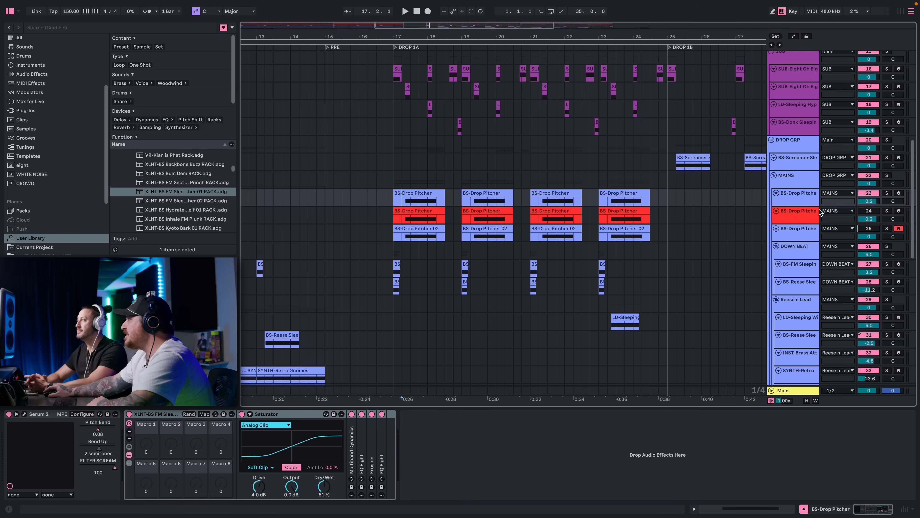
{"action": "left_click", "coordinate": [886, 193]}
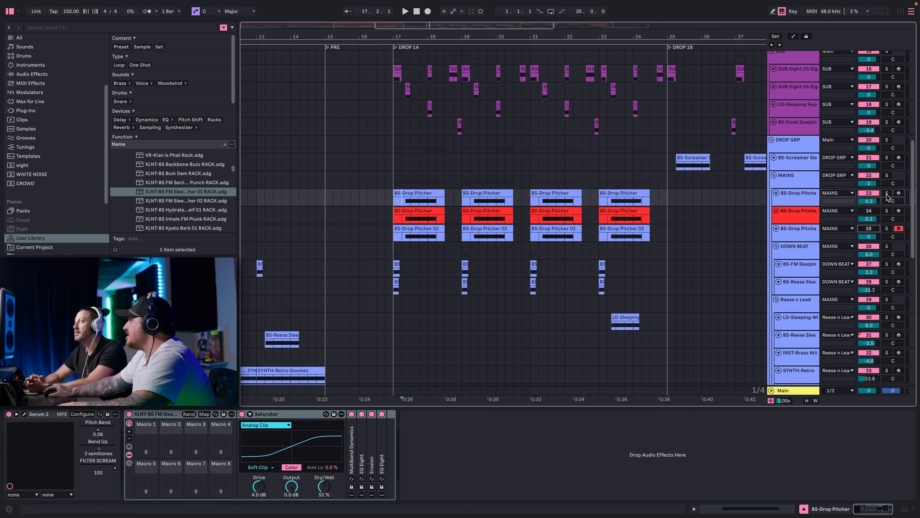
{"action": "key", "text": "space"}
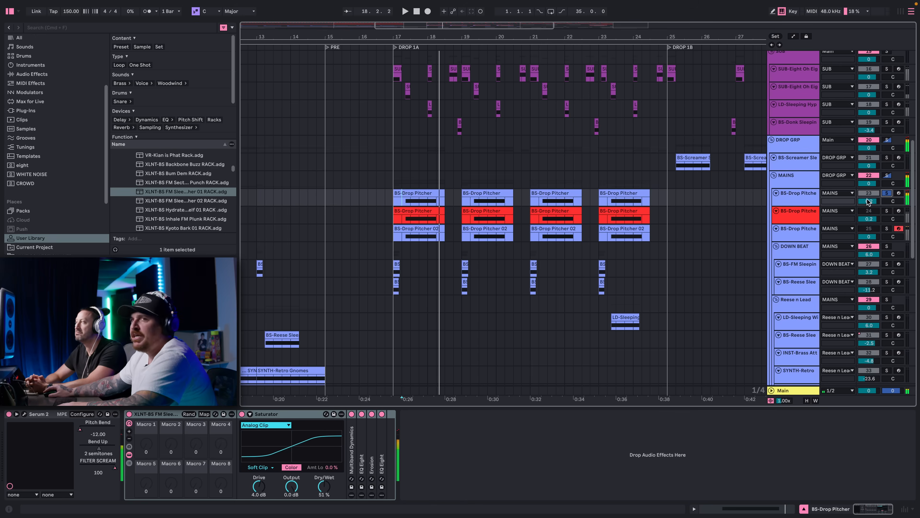
Open the Serum 2 instrument of the red BS-Drop Pitcher track and solo that track instead.
{"action": "left_click", "coordinate": [800, 217]}
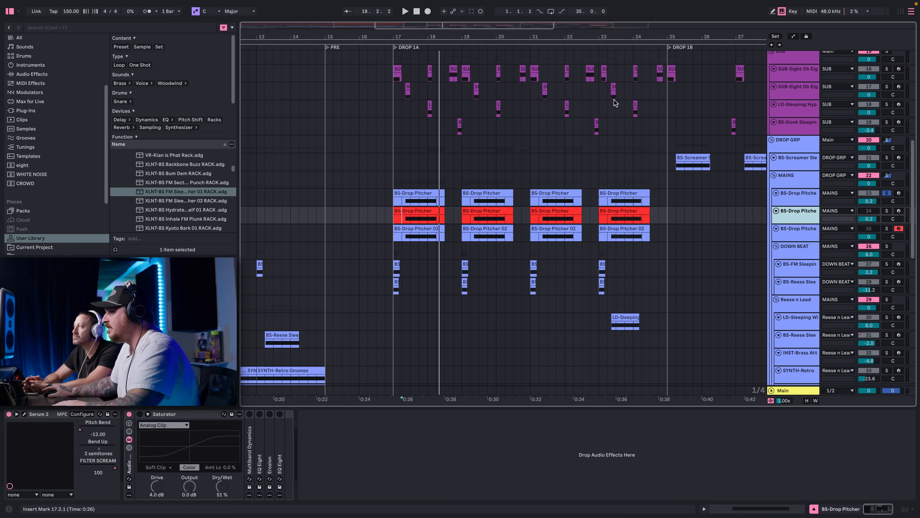
{"action": "left_click", "coordinate": [24, 413]}
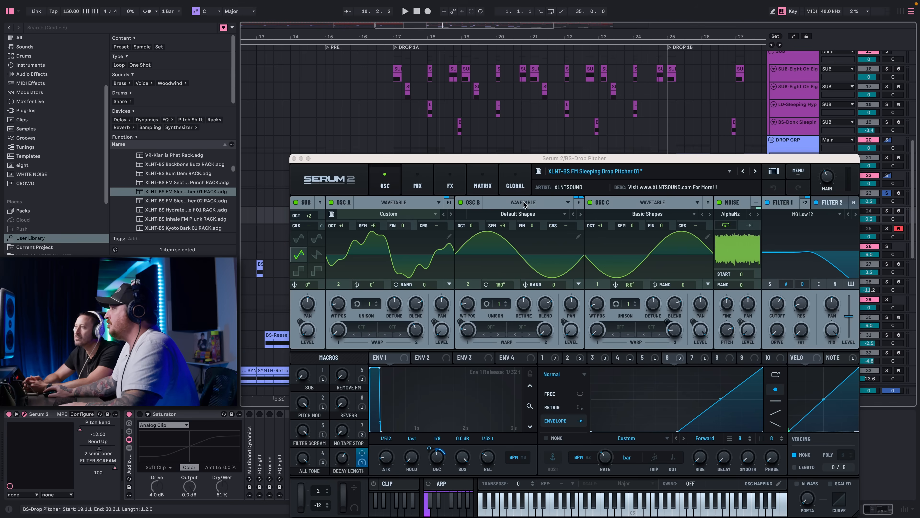
{"action": "left_click_drag", "start_coordinate": [604, 165], "coordinate": [612, 297]}
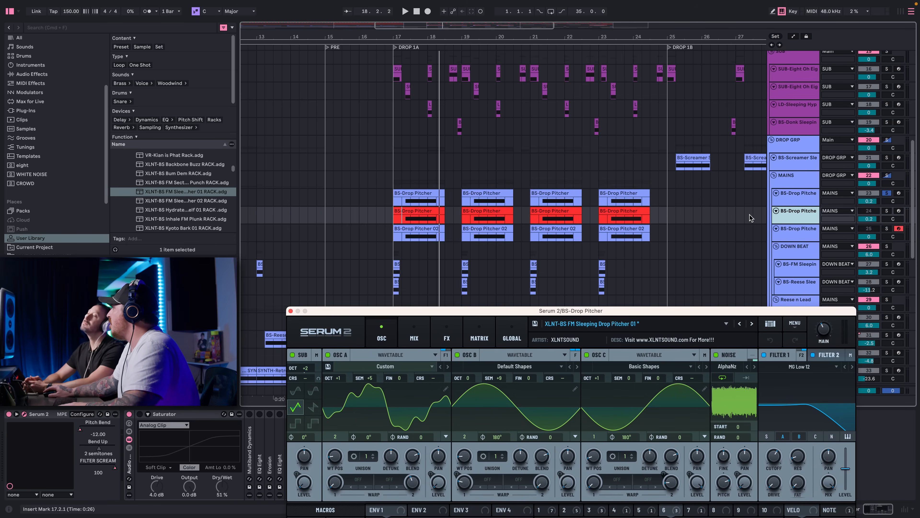
{"action": "left_click", "coordinate": [746, 297]}
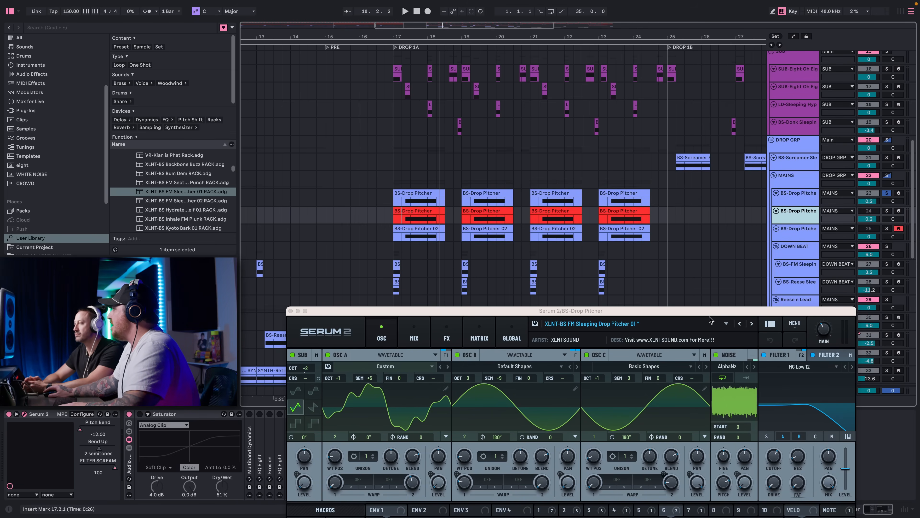
{"action": "left_click_drag", "start_coordinate": [709, 313], "coordinate": [681, 92]}
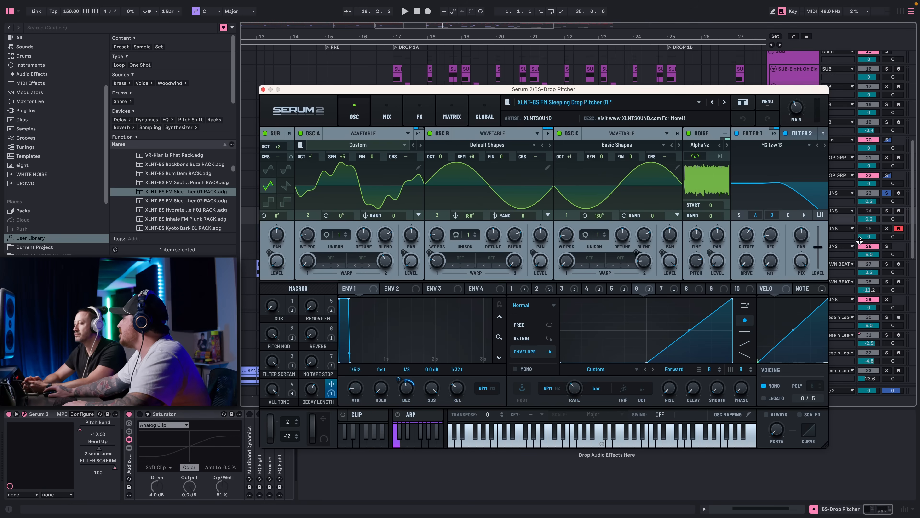
{"action": "left_click", "coordinate": [887, 211]}
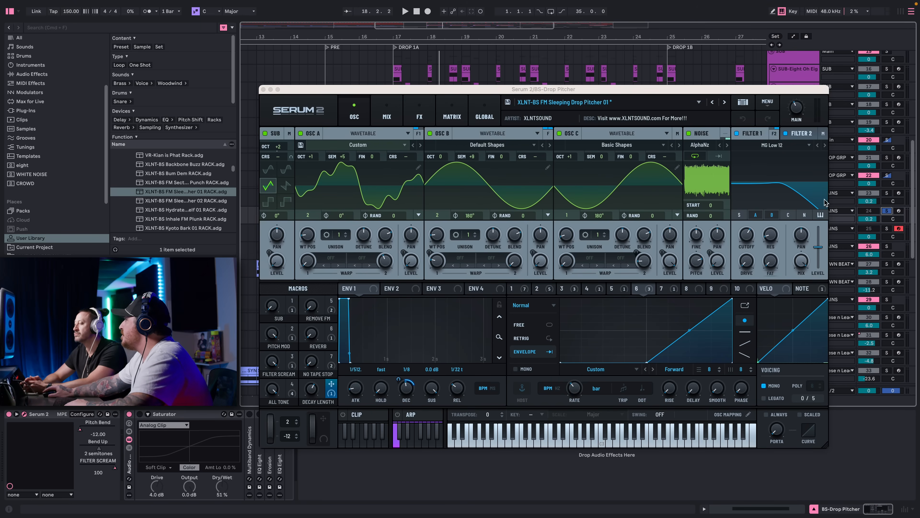
Turn off Sub, Osc A, Osc B and Noise, and play the drop with only Osc C active.
{"action": "left_click", "coordinate": [430, 134]}
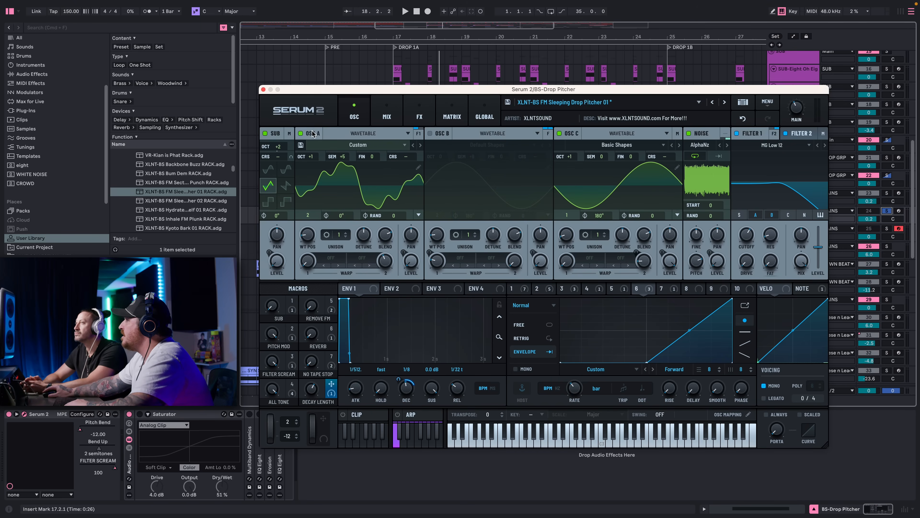
{"action": "key", "text": "space"}
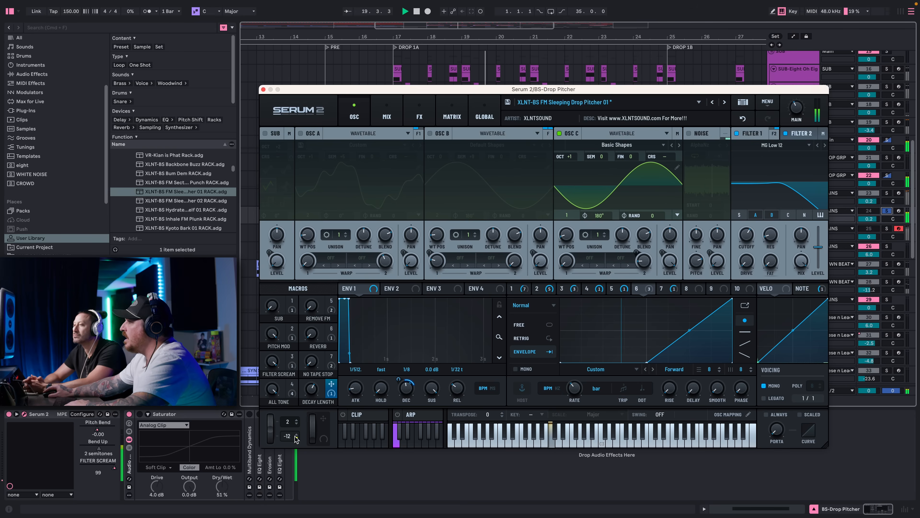
{"action": "key", "text": "space"}
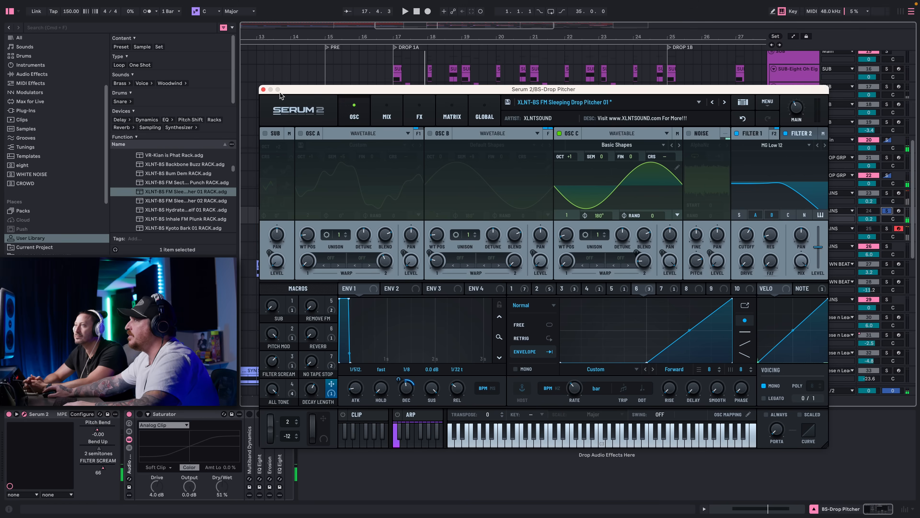
Examine the red track's Pitch Bend and FILTER SCREAM automation lanes, and check Osc C's output routing in Serum 2.
{"action": "left_click", "coordinate": [263, 90]}
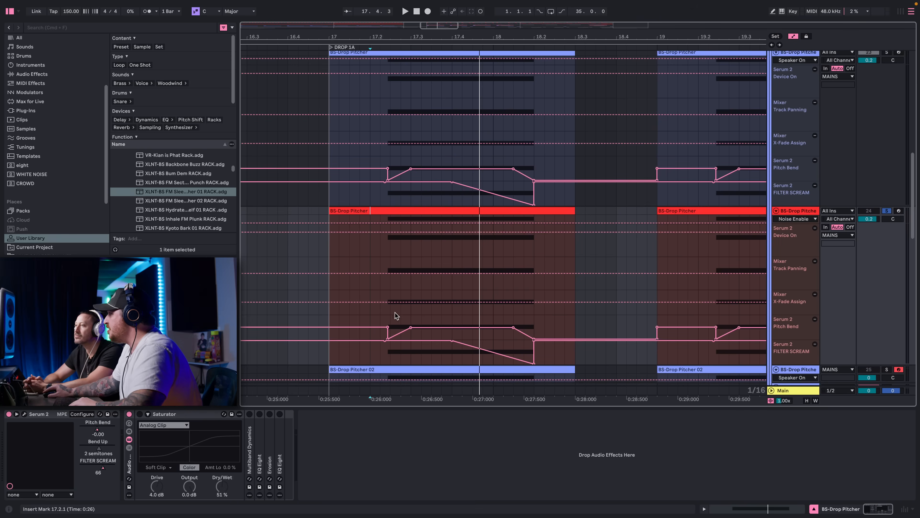
{"action": "left_click", "coordinate": [25, 414]}
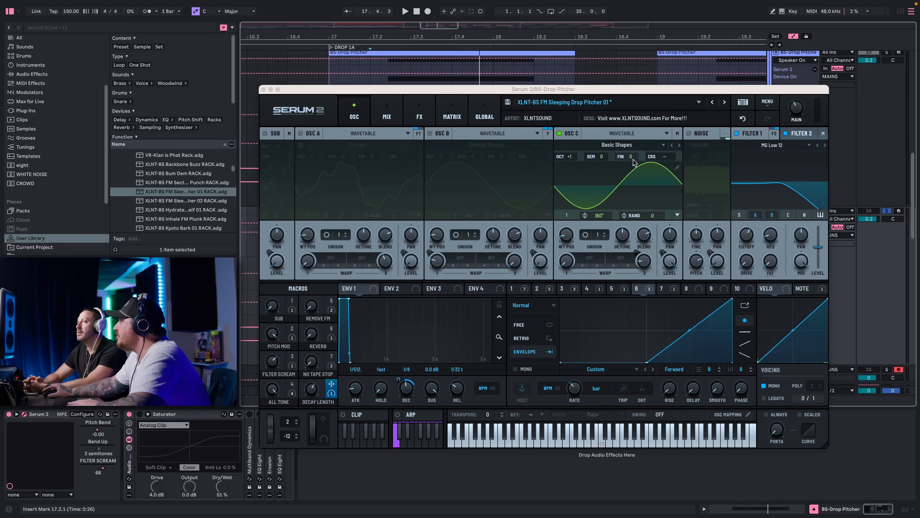
{"action": "left_click", "coordinate": [676, 133]}
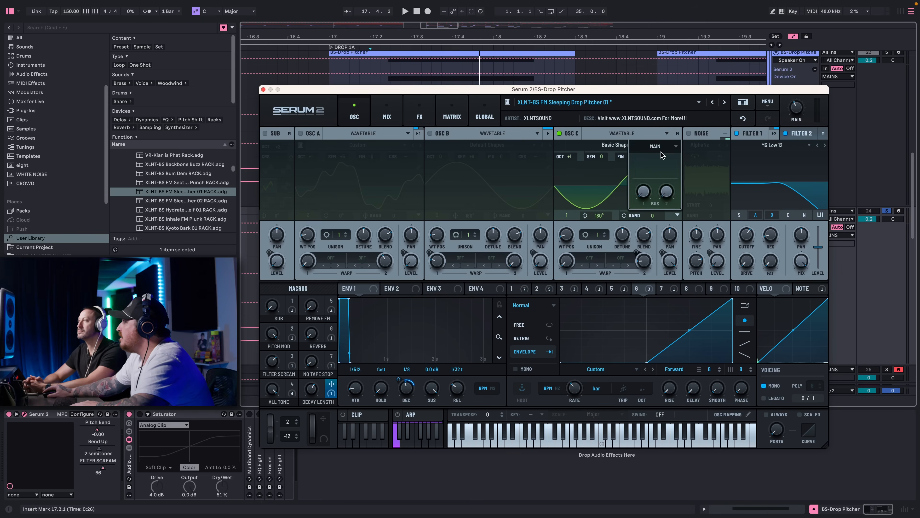
{"action": "left_click", "coordinate": [658, 137]}
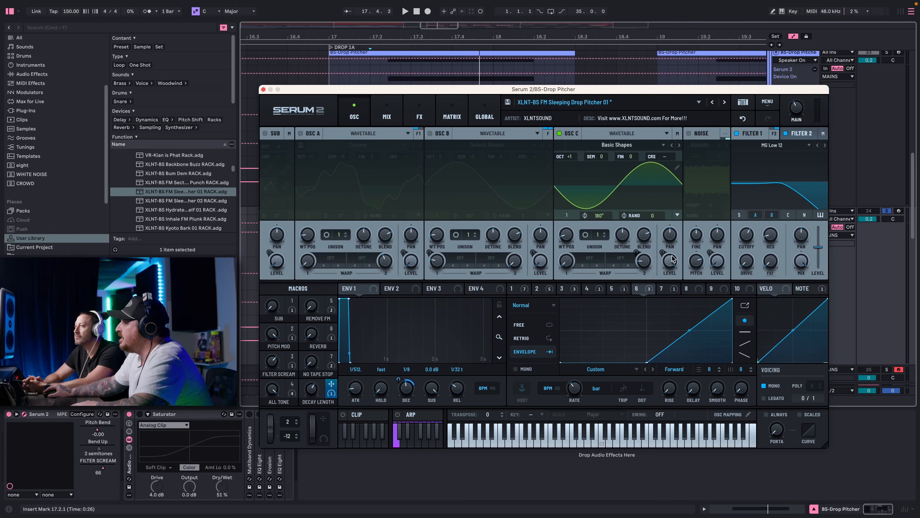
{"action": "mouse_move", "coordinate": [669, 263]}
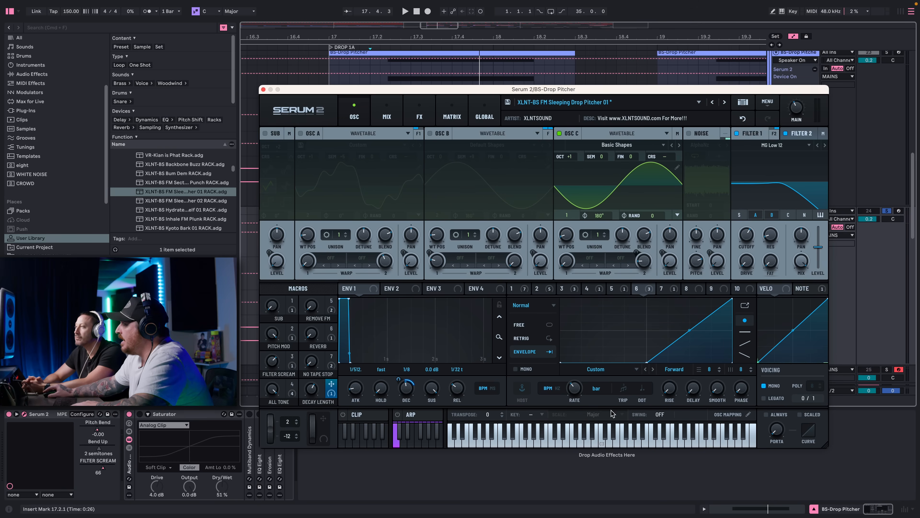
Display LFO 2 and remove the bypass from its modulation of the Osc C, Osc B, Sub and Noise levels.
{"action": "left_click", "coordinate": [523, 292]}
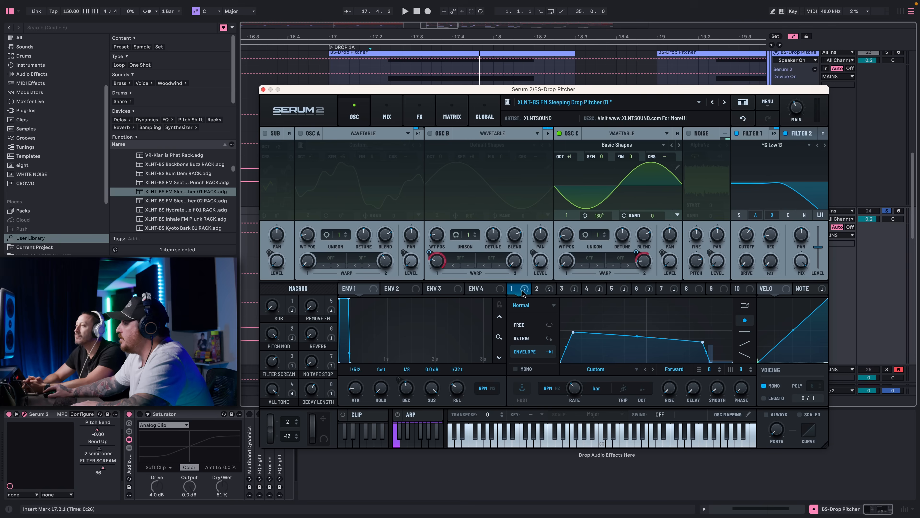
{"action": "left_click", "coordinate": [541, 290]}
{"action": "mouse_move", "coordinate": [549, 299]}
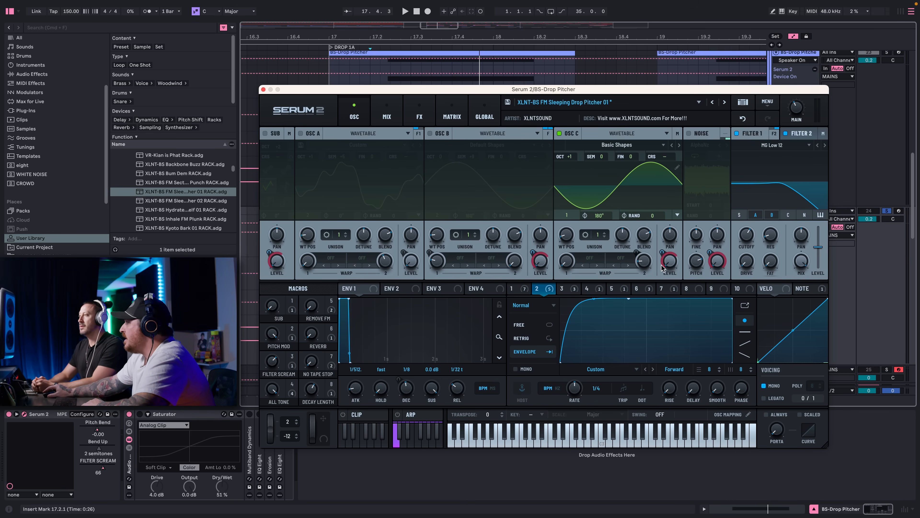
{"action": "right_click", "coordinate": [664, 253]}
{"action": "left_click", "coordinate": [681, 306]}
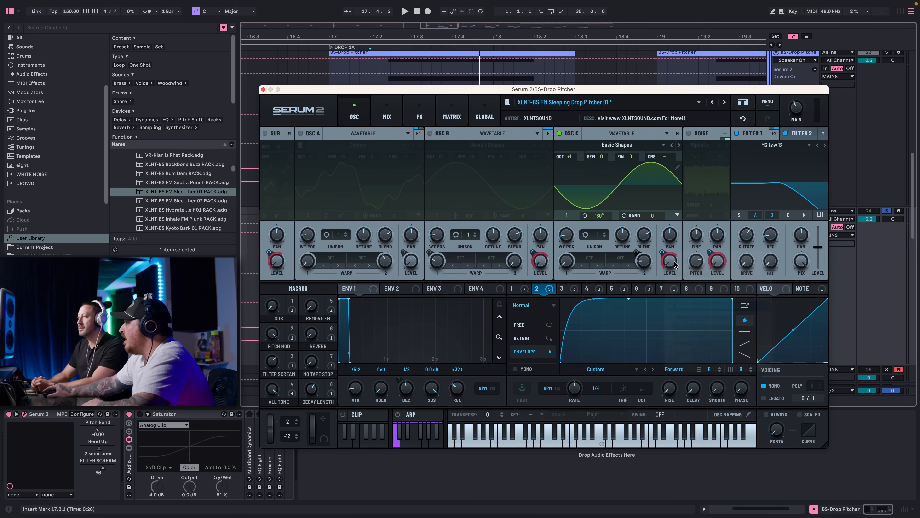
{"action": "mouse_move", "coordinate": [666, 254]}
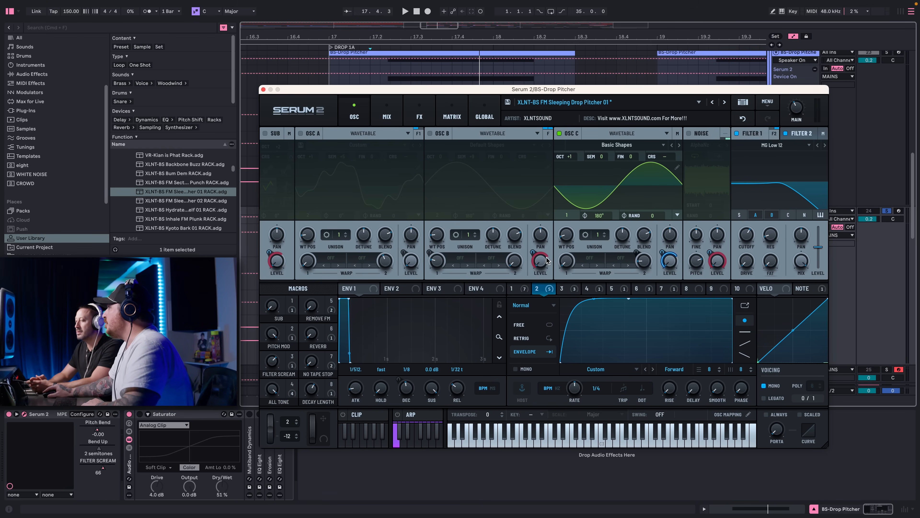
{"action": "right_click", "coordinate": [533, 252]}
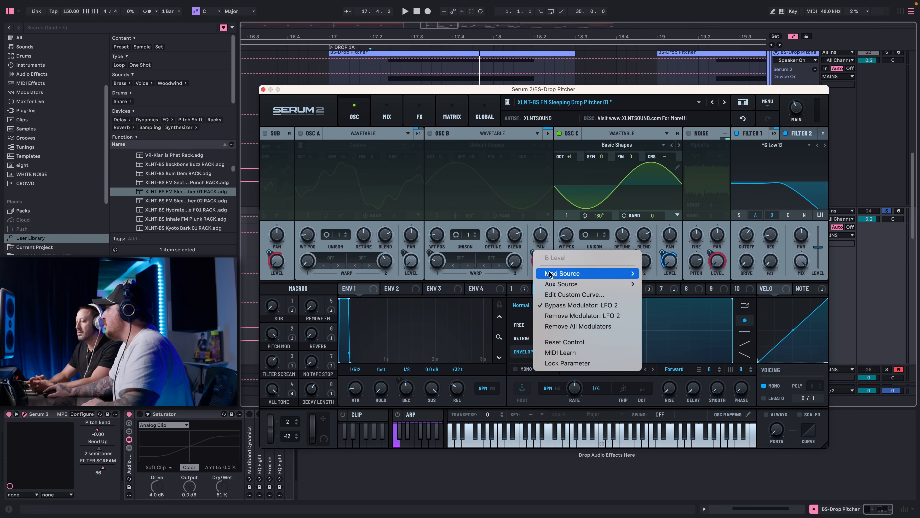
{"action": "left_click", "coordinate": [565, 304]}
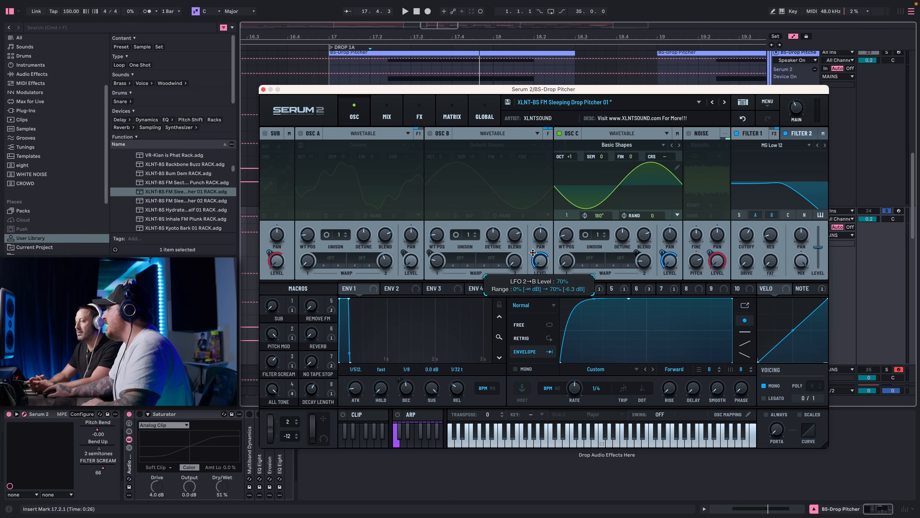
{"action": "right_click", "coordinate": [271, 253]}
{"action": "left_click", "coordinate": [300, 305]}
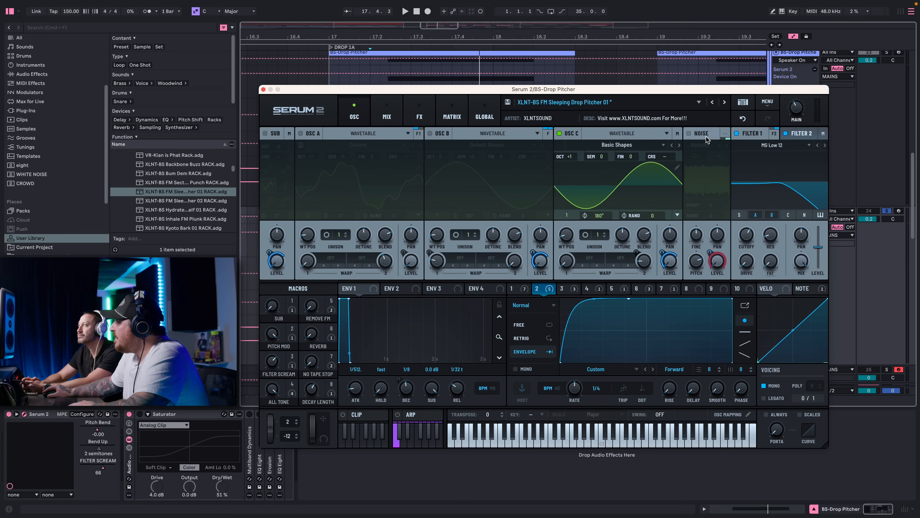
{"action": "right_click", "coordinate": [710, 251]}
{"action": "left_click", "coordinate": [744, 302]}
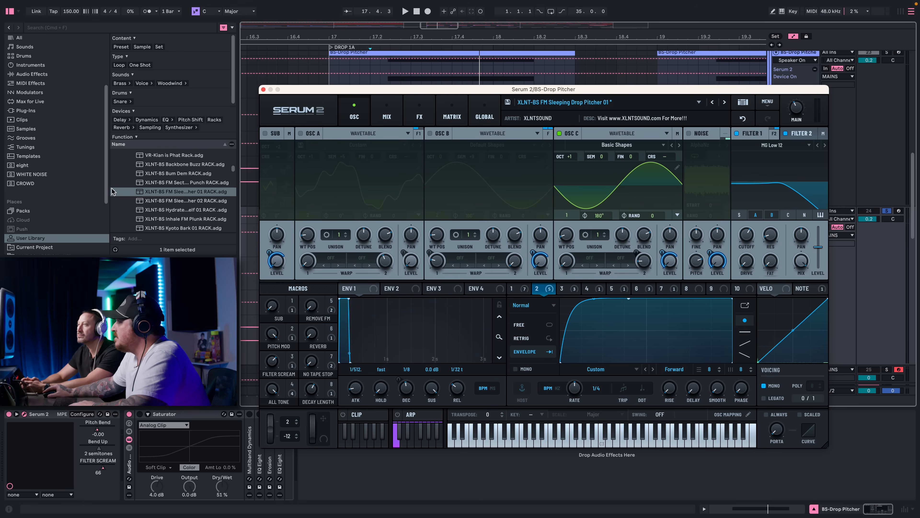
Play the patch with Osc C alone, and switch on Osc A while keeping Osc B off.
{"action": "key", "text": "space"}
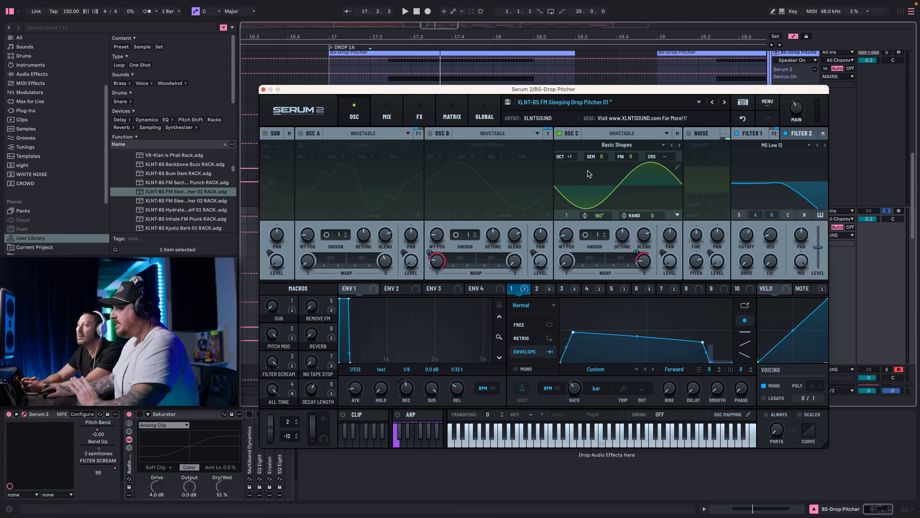
{"action": "left_click", "coordinate": [430, 133]}
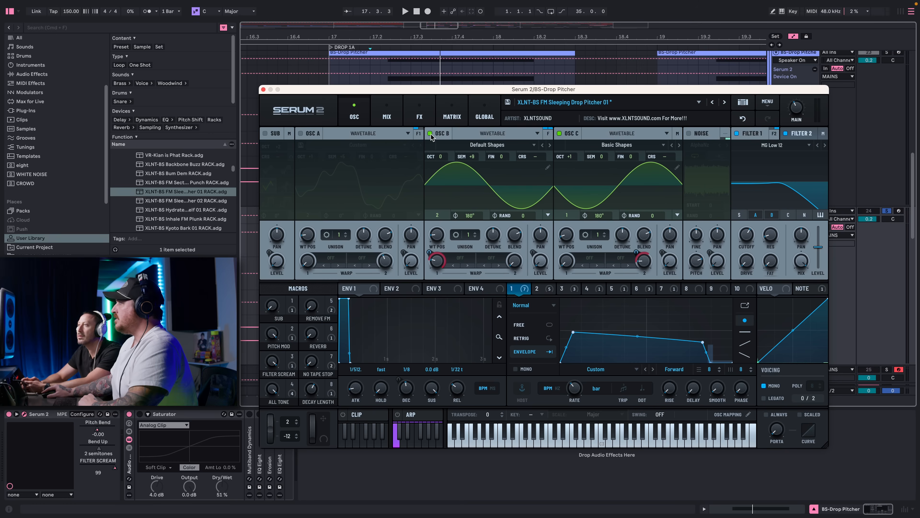
{"action": "left_click", "coordinate": [431, 133]}
{"action": "left_click", "coordinate": [300, 134]}
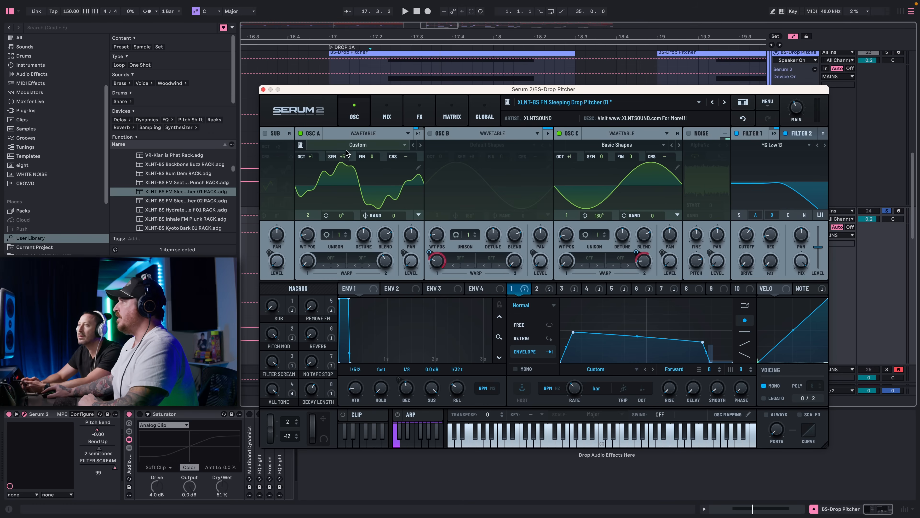
Examine the harmonic bins of Osc A's Custom wavetable at position 2 in the wavetable editor, and close the editor.
{"action": "left_click", "coordinate": [347, 146]}
{"action": "left_click", "coordinate": [346, 145]}
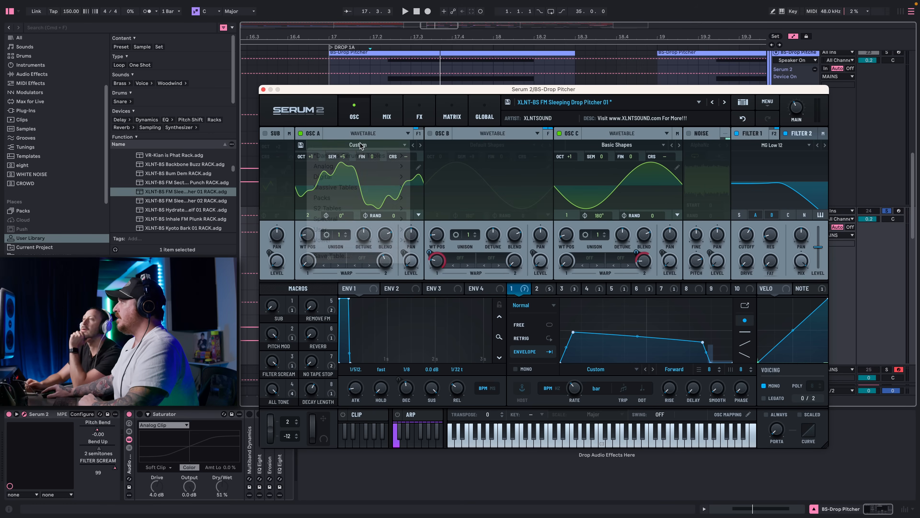
{"action": "left_click", "coordinate": [418, 167]}
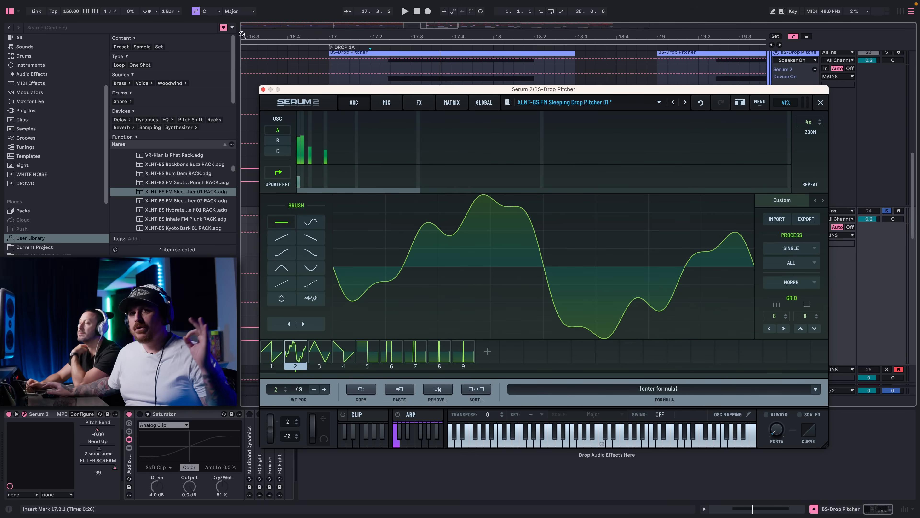
{"action": "mouse_move", "coordinate": [241, 3]}
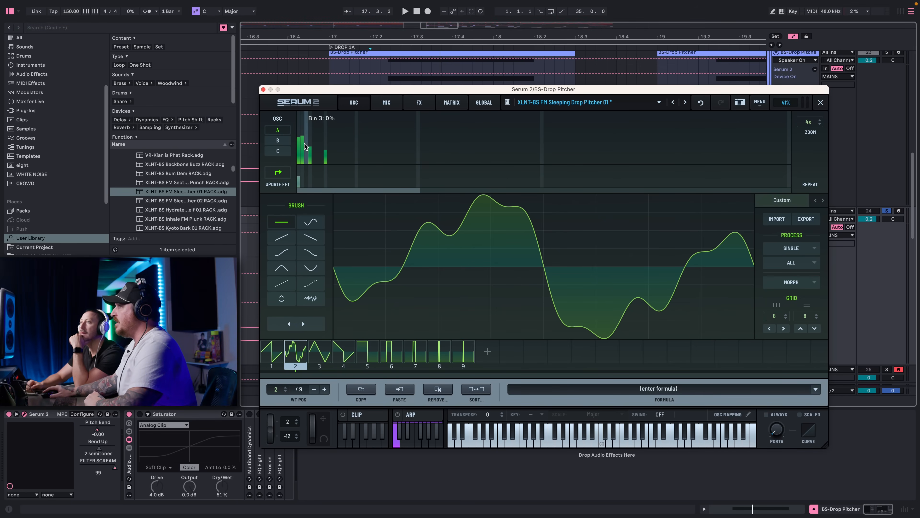
{"action": "left_click", "coordinate": [821, 103]}
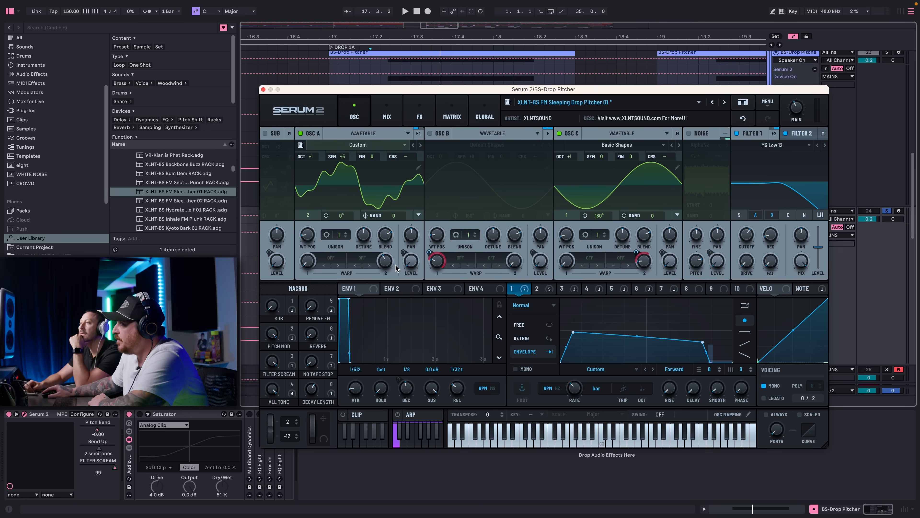
Set Osc C's second warp mode to PD (A) and play the patch.
{"action": "left_click", "coordinate": [621, 258]}
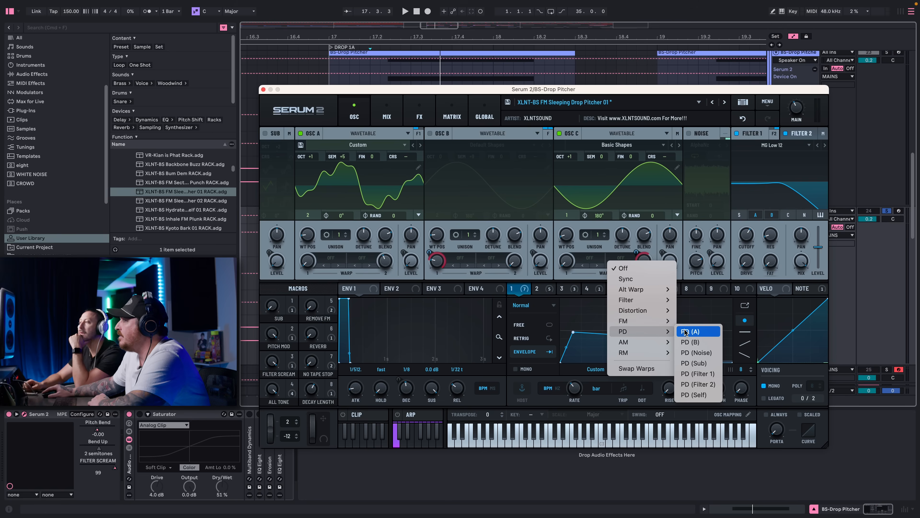
{"action": "left_click", "coordinate": [685, 331]}
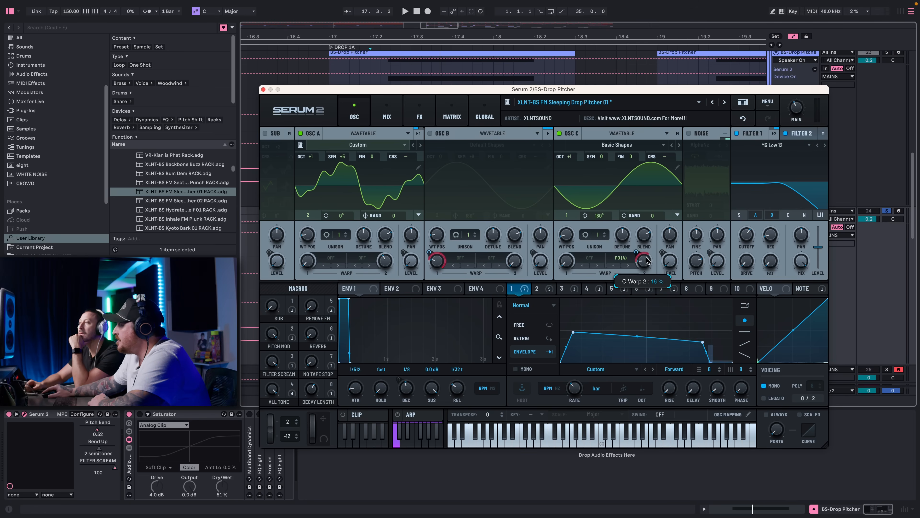
{"action": "key", "text": "space"}
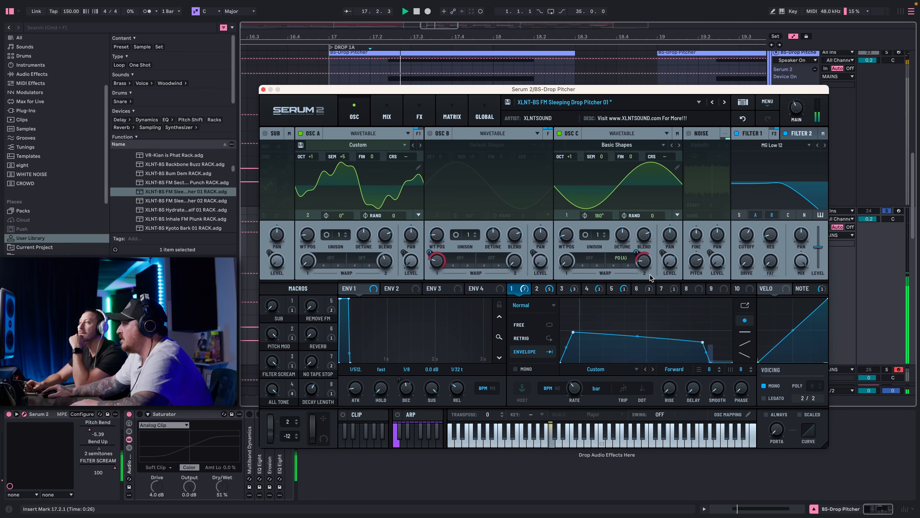
{"action": "key", "text": "space"}
{"action": "key", "text": "space"}
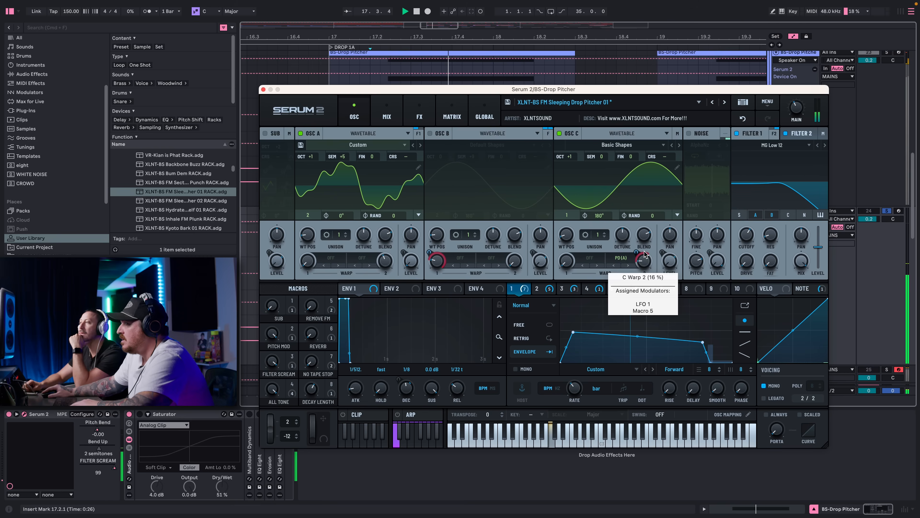
{"action": "key", "text": "space"}
{"action": "key", "text": "space"}
Compare the patch's playback with Osc A switched off and switched back on.
{"action": "left_click", "coordinate": [303, 133]}
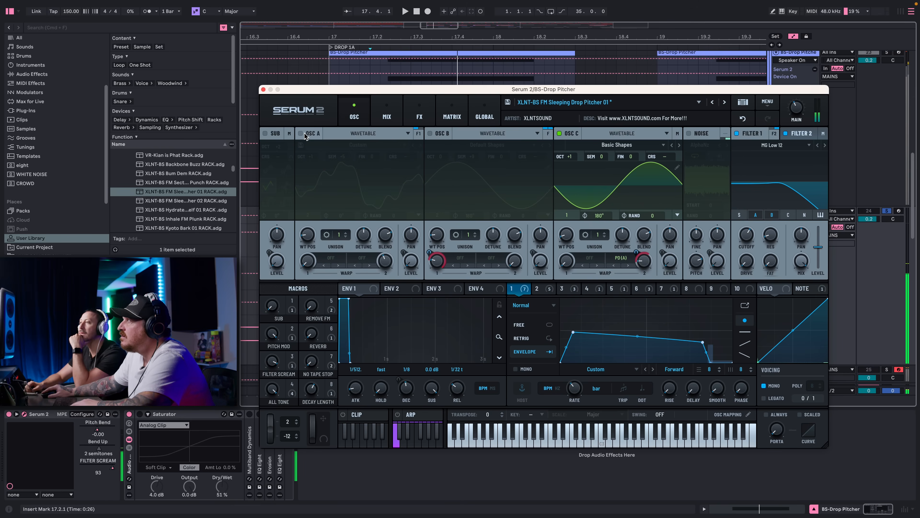
{"action": "key", "text": "space"}
{"action": "key", "text": "space"}
{"action": "left_click", "coordinate": [303, 132]}
{"action": "key", "text": "space"}
{"action": "key", "text": "space"}
{"action": "key", "text": "space"}
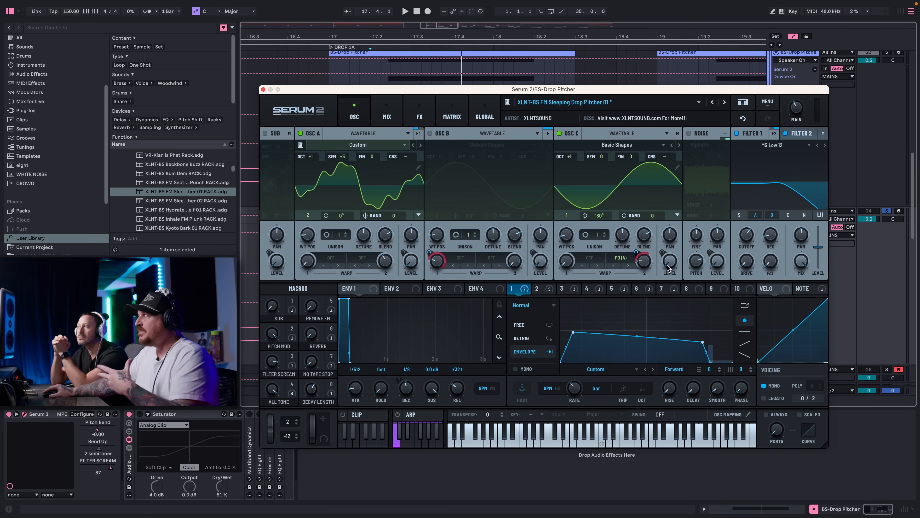
Remove the bypass from LFO 1's modulation of Osc C's second warp and Osc B's first warp, and play the patch.
{"action": "mouse_move", "coordinate": [639, 249]}
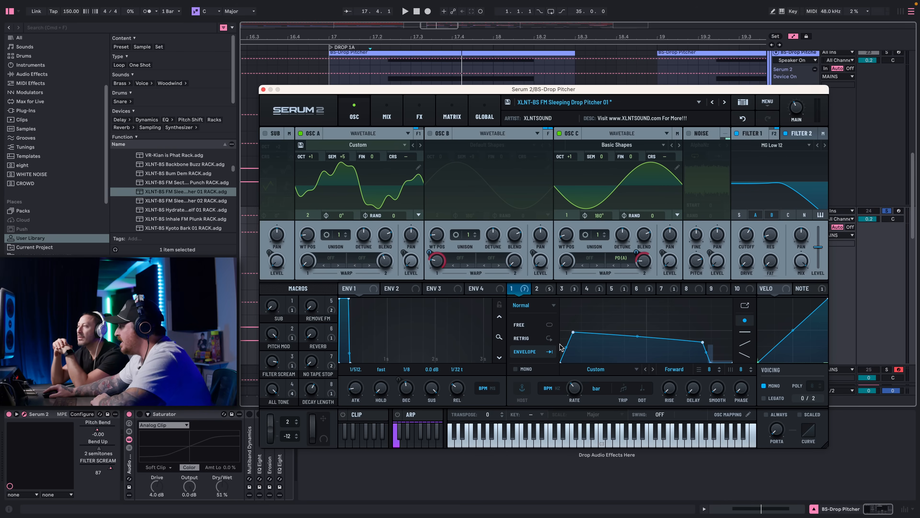
{"action": "right_click", "coordinate": [644, 254]}
{"action": "right_click", "coordinate": [644, 253]}
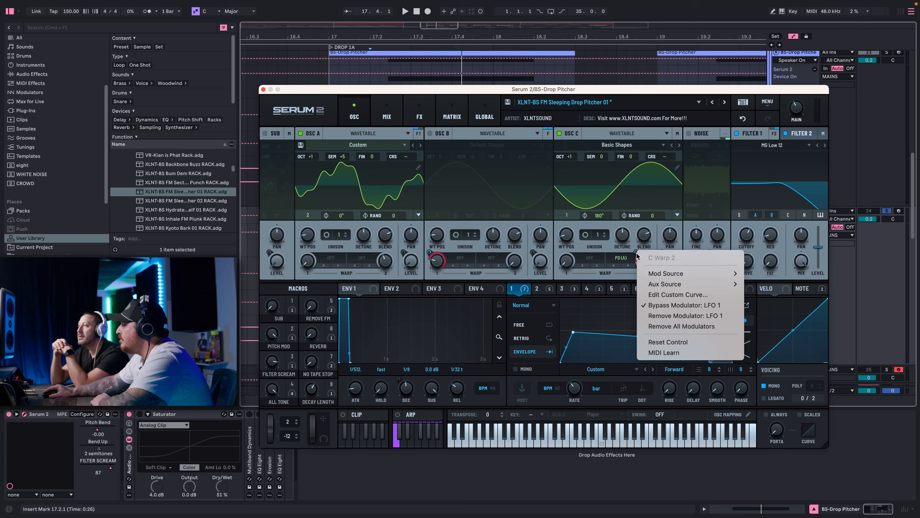
{"action": "left_click", "coordinate": [654, 294]}
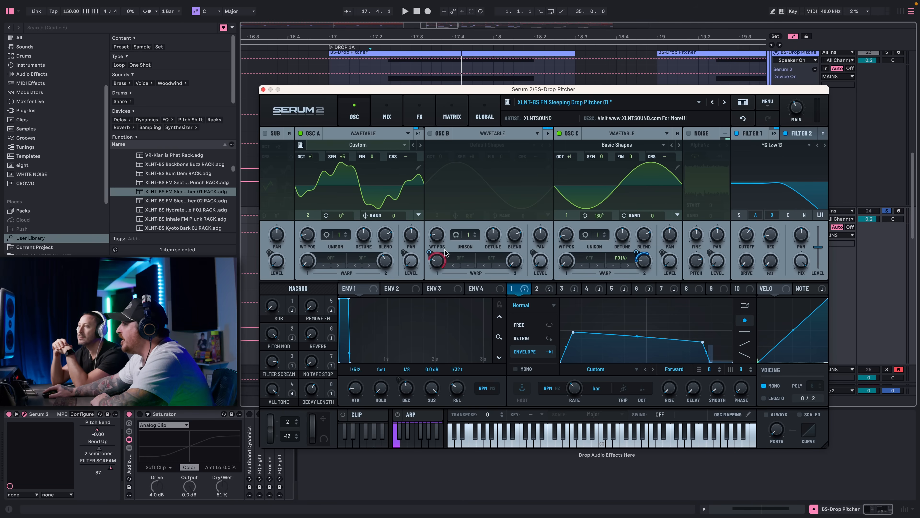
{"action": "right_click", "coordinate": [431, 249]}
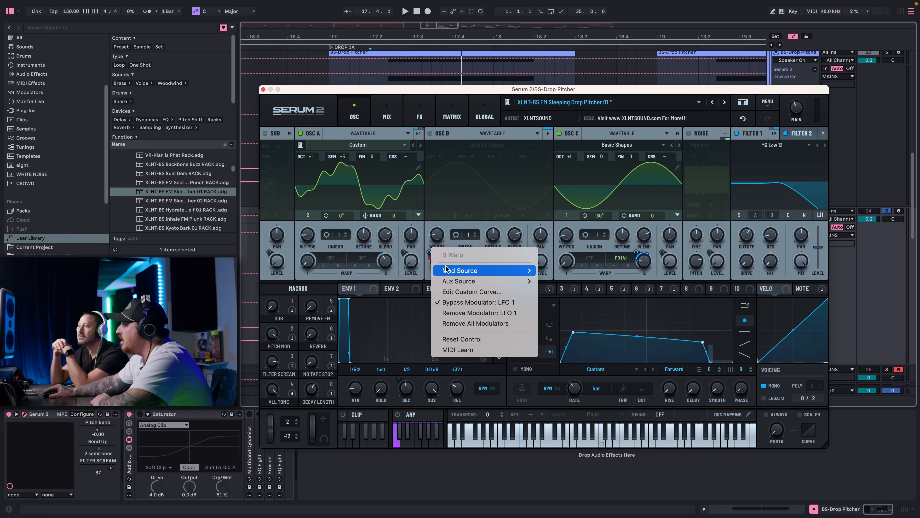
{"action": "left_click", "coordinate": [456, 305]}
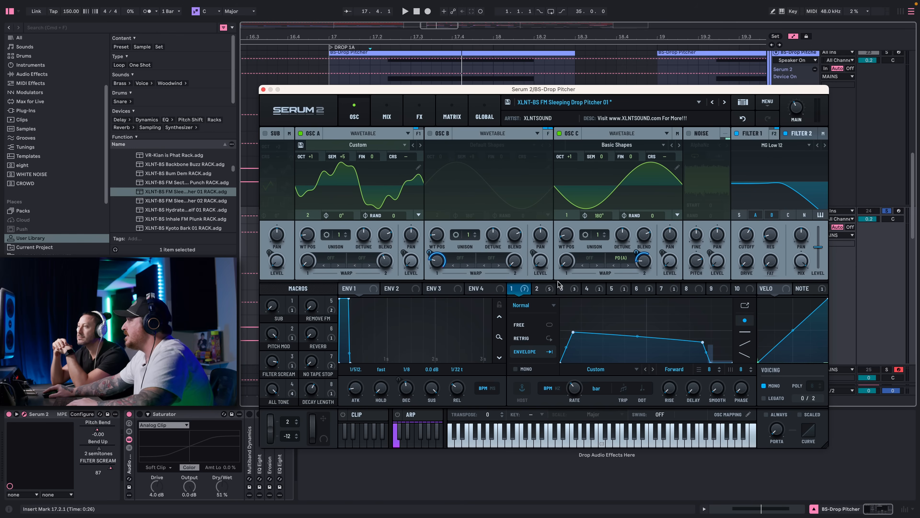
{"action": "key", "text": "space"}
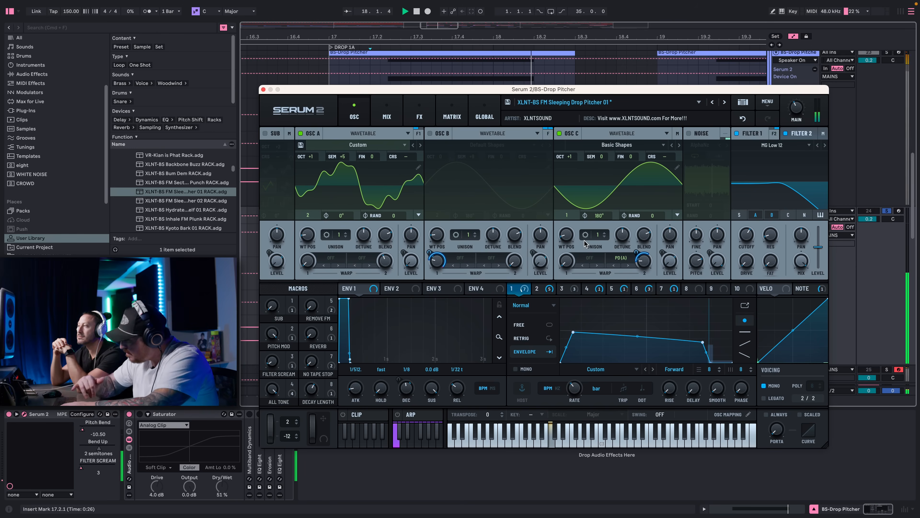
{"action": "key", "text": "space"}
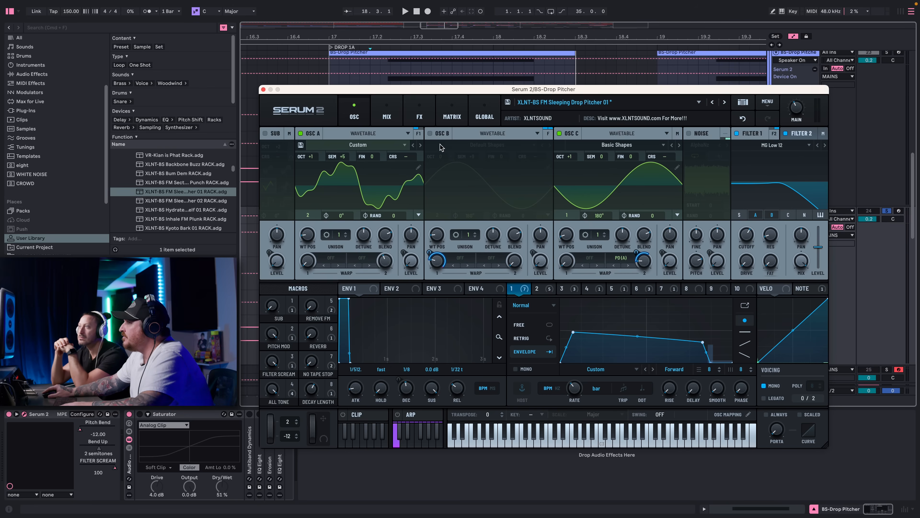
Check Osc A's output routing, and inspect the cutoff, scream and mix modulation of Filter 2's Scream BP.
{"action": "left_click", "coordinate": [418, 136]}
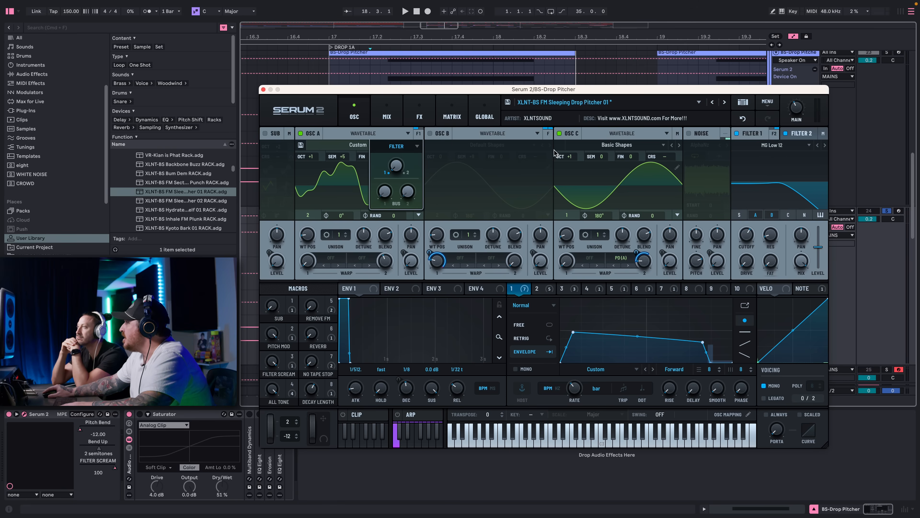
{"action": "left_click", "coordinate": [762, 149]}
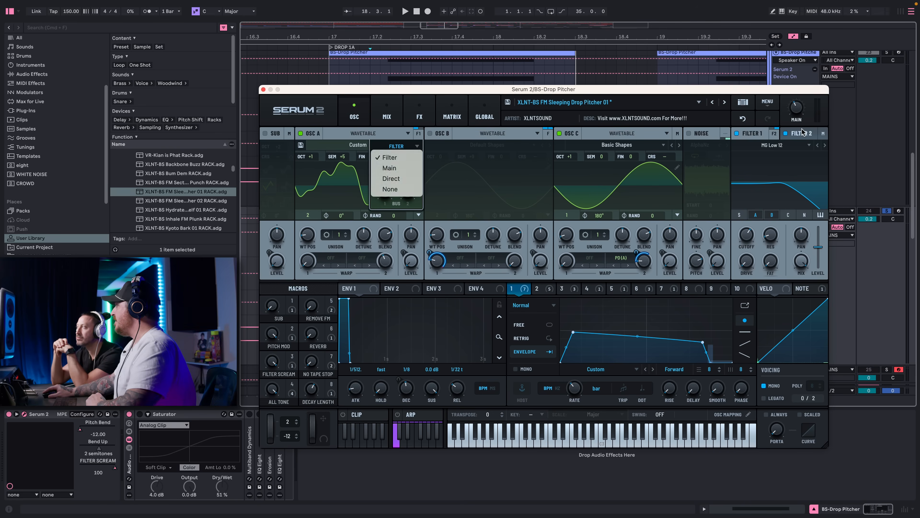
{"action": "left_click", "coordinate": [390, 157]}
{"action": "left_click", "coordinate": [795, 135]}
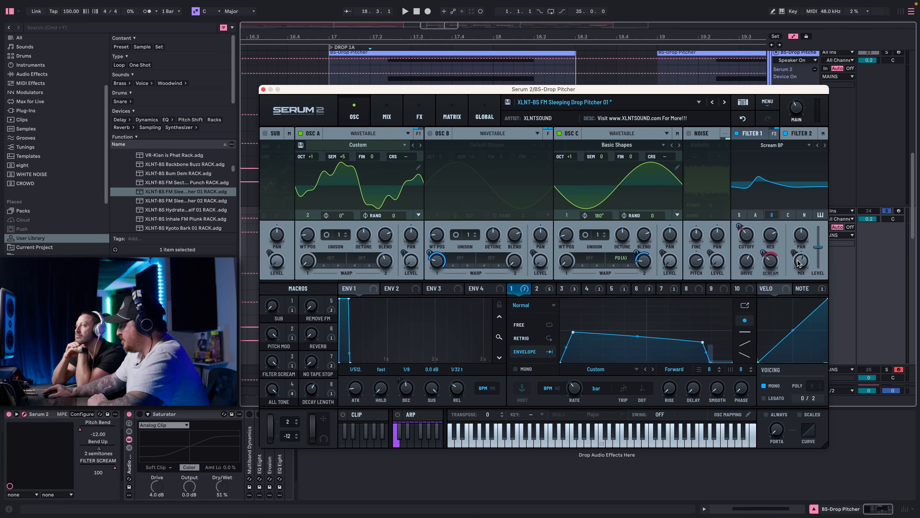
{"action": "mouse_move", "coordinate": [800, 261]}
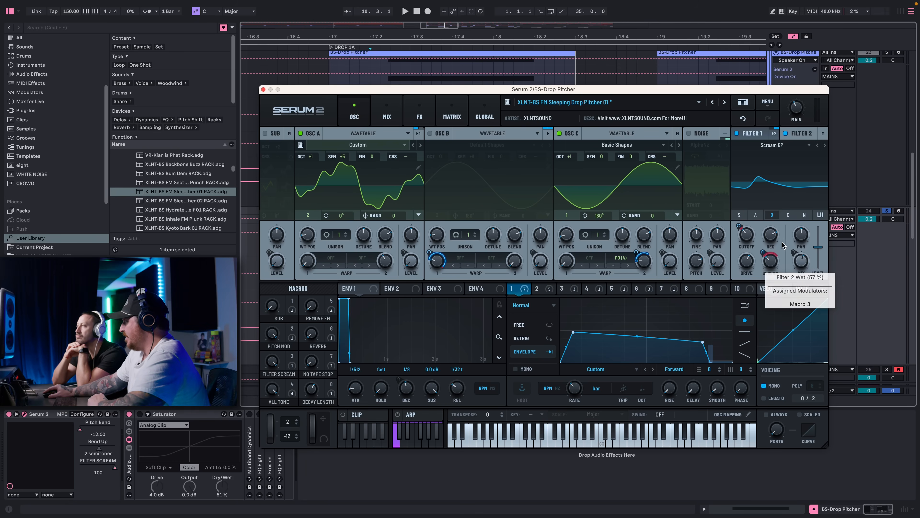
{"action": "mouse_move", "coordinate": [749, 240]}
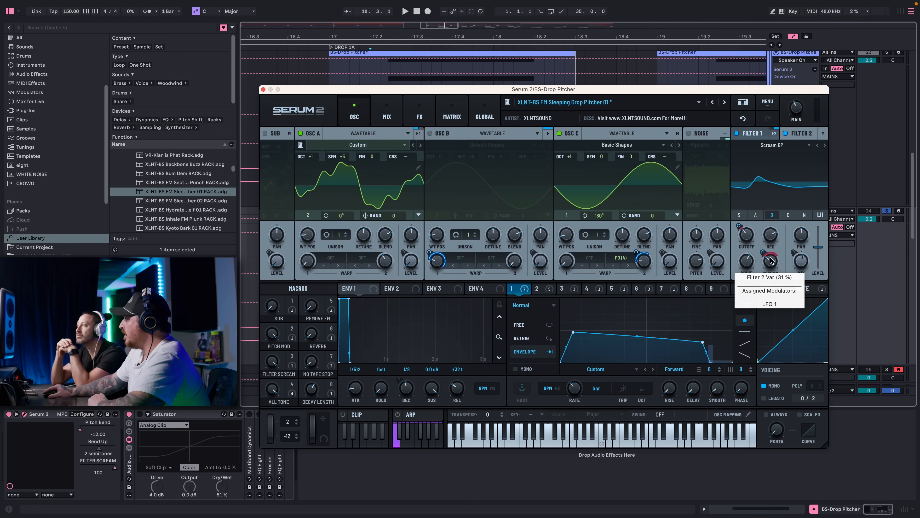
{"action": "mouse_move", "coordinate": [752, 265]}
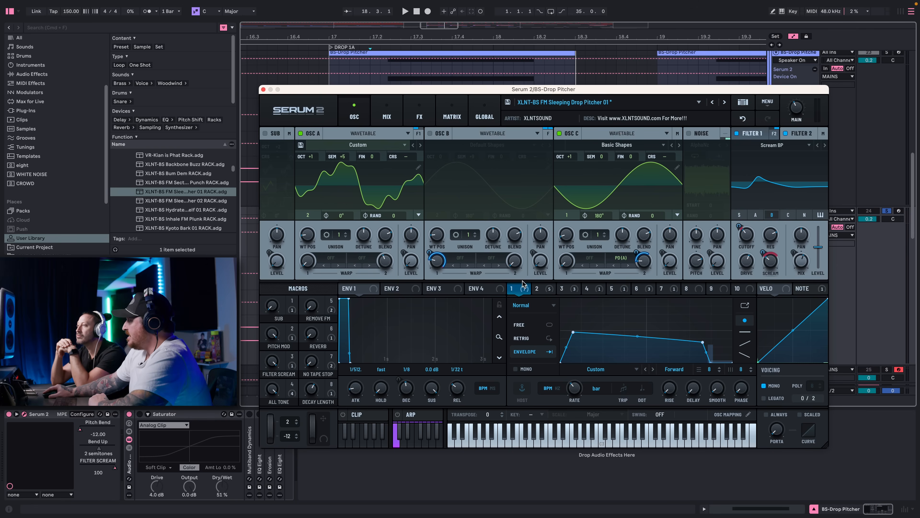
Remove the bypass from LFO 1's modulation of Filter 2's cutoff and scream amount, and play the patch.
{"action": "right_click", "coordinate": [738, 226]}
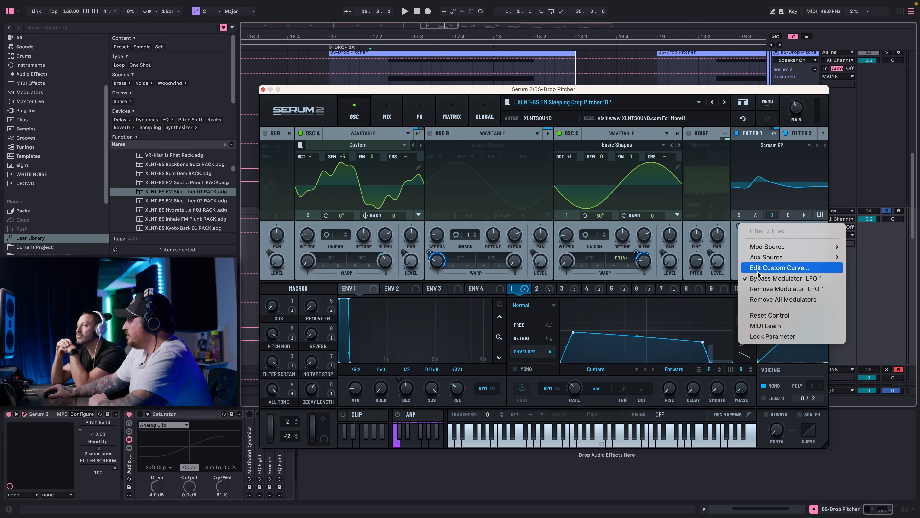
{"action": "left_click", "coordinate": [790, 277]}
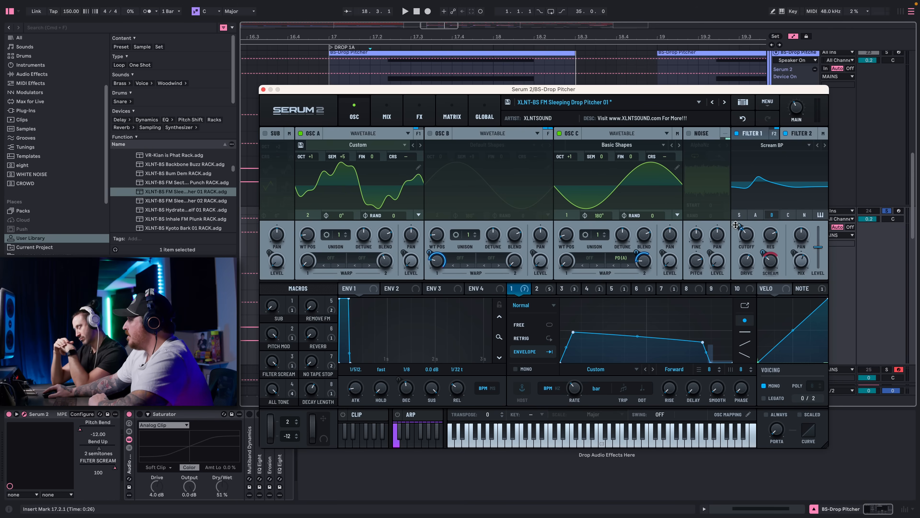
{"action": "right_click", "coordinate": [762, 253]}
{"action": "left_click", "coordinate": [794, 305]}
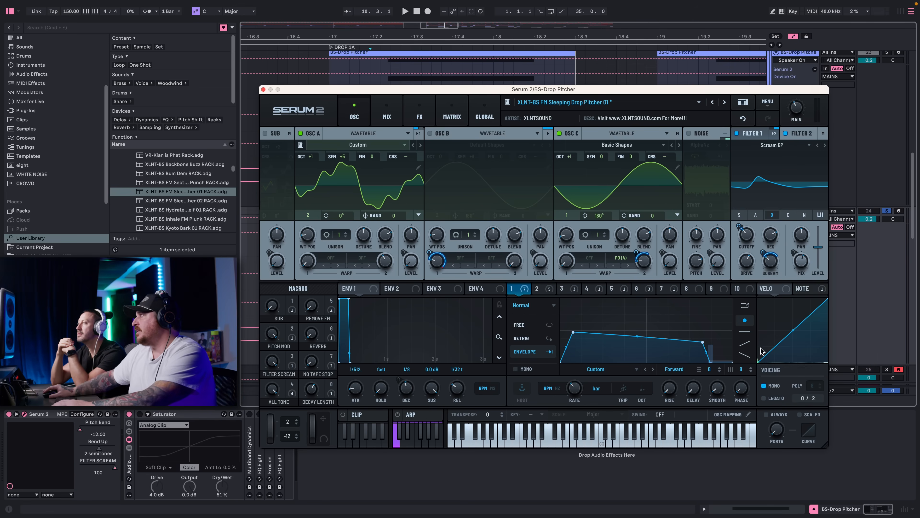
{"action": "key", "text": "space"}
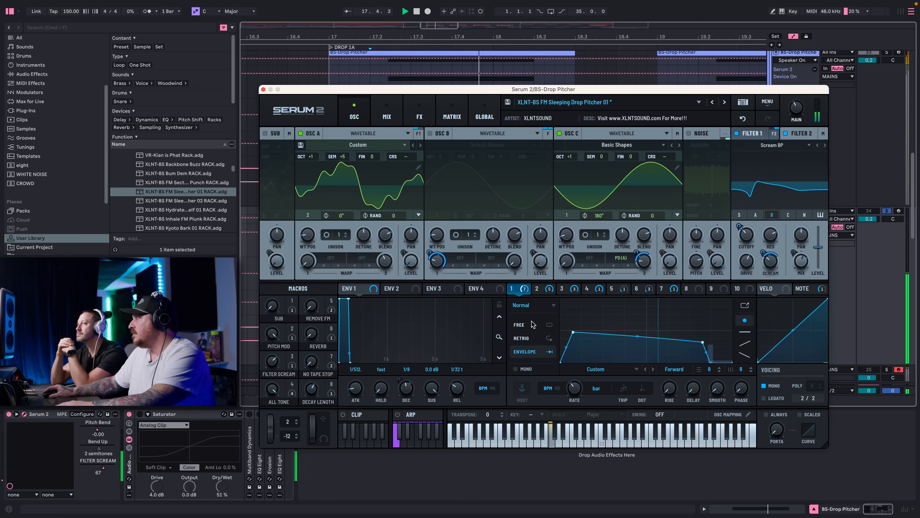
{"action": "key", "text": "space"}
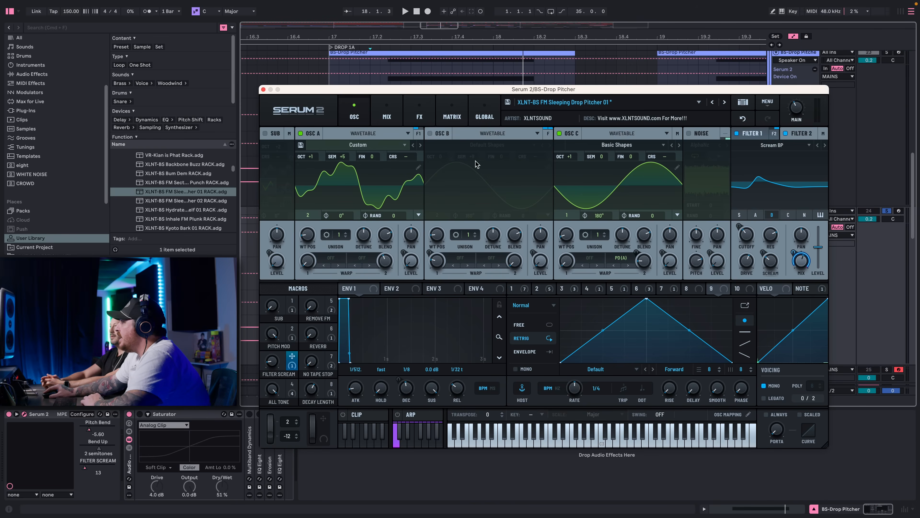
Display LFO 2, switch on Osc B and set its first warp mode to PD (A).
{"action": "left_click", "coordinate": [543, 289]}
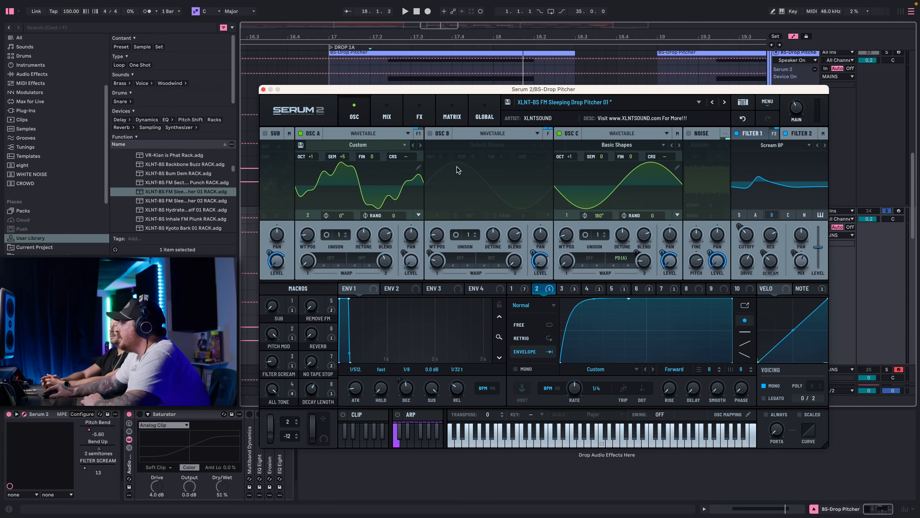
{"action": "left_click", "coordinate": [430, 134]}
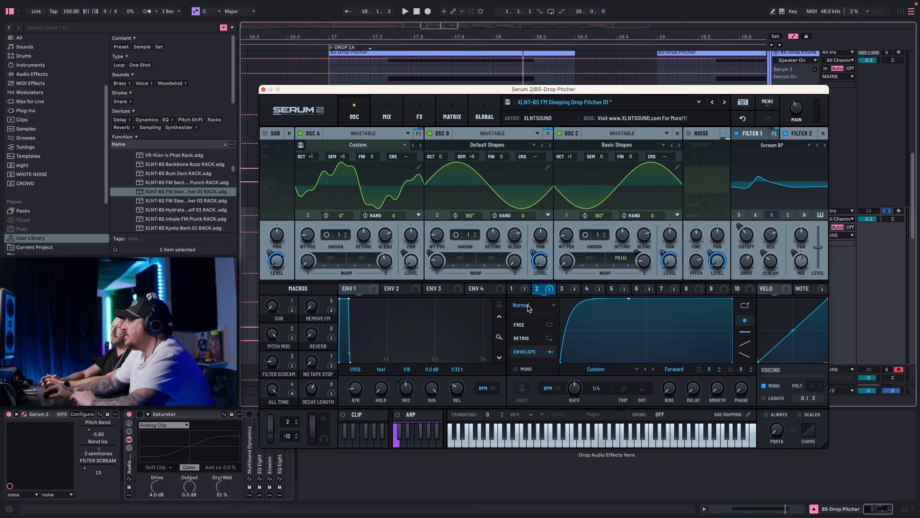
{"action": "key", "text": "space"}
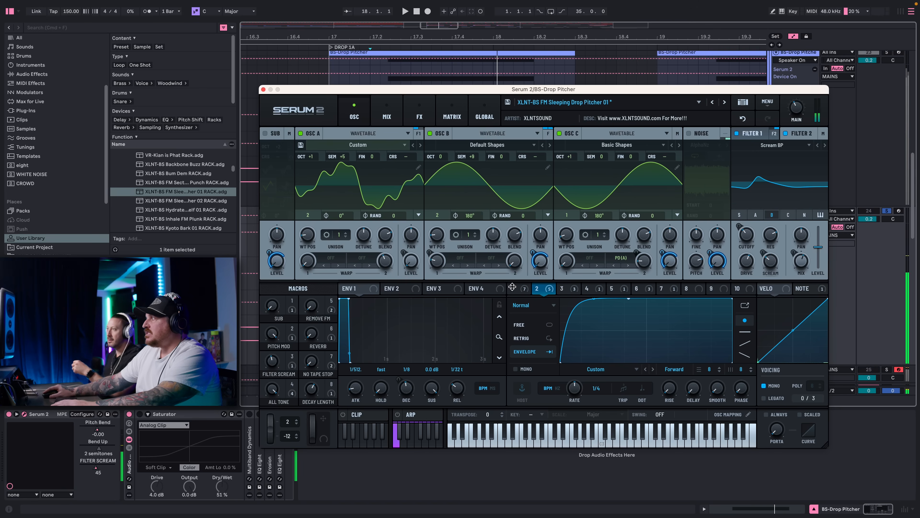
{"action": "left_click", "coordinate": [459, 258]}
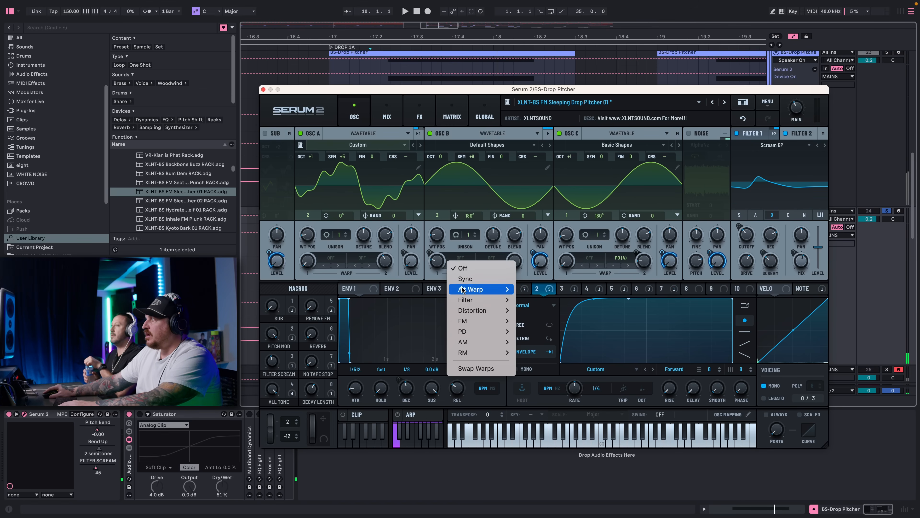
{"action": "mouse_move", "coordinate": [472, 332]}
{"action": "left_click", "coordinate": [529, 331]}
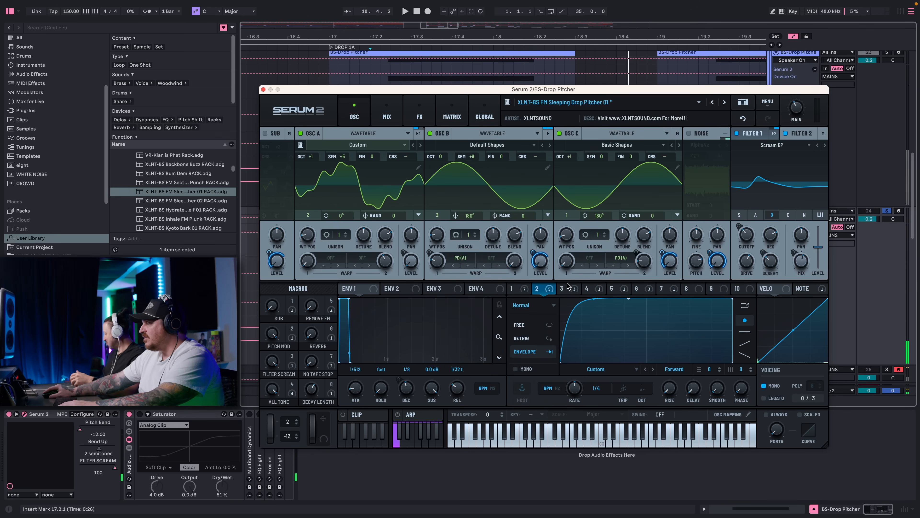
View the LFO 3 and LFO 1 curves, and play the patch with Osc A, B and C on.
{"action": "left_click", "coordinate": [563, 289]}
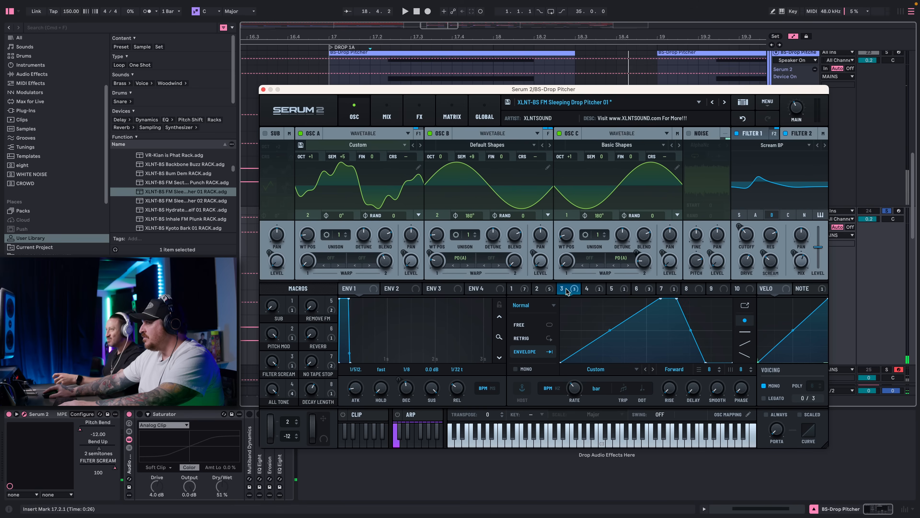
{"action": "left_click", "coordinate": [515, 287]}
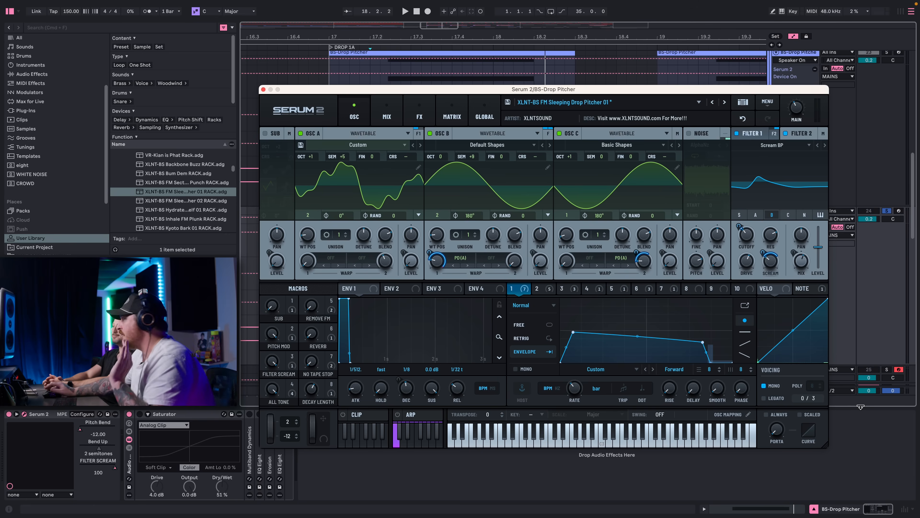
{"action": "key", "text": "space"}
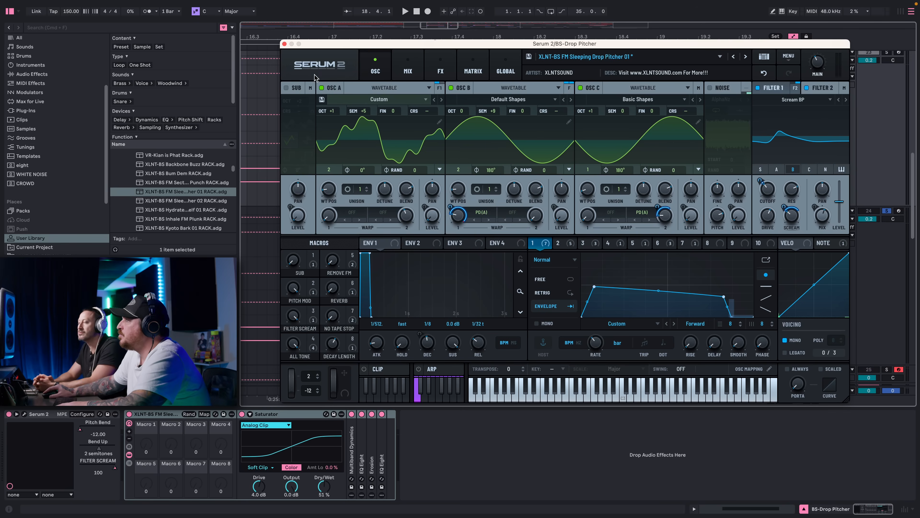
Switch on the Sub oscillator and check LFO 2's modulation range on its level.
{"action": "left_click", "coordinate": [287, 88]}
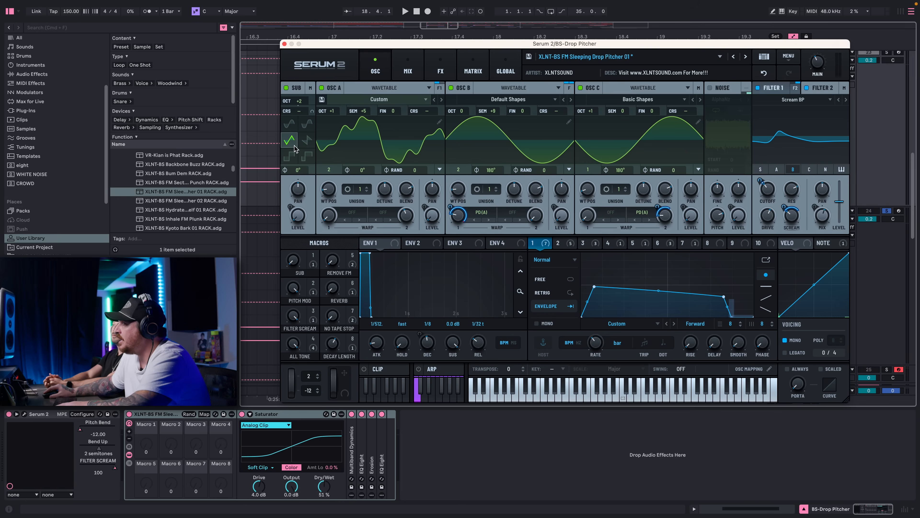
{"action": "left_click", "coordinate": [561, 245]}
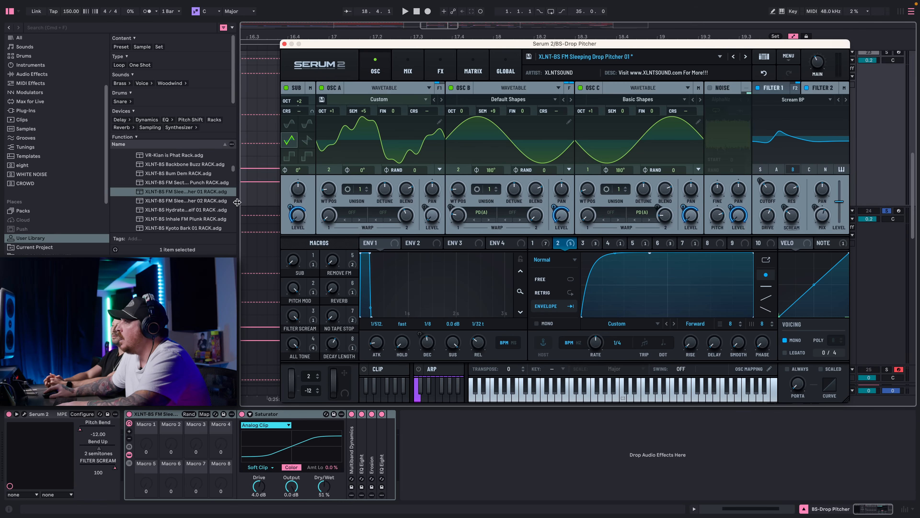
{"action": "mouse_move", "coordinate": [291, 205]}
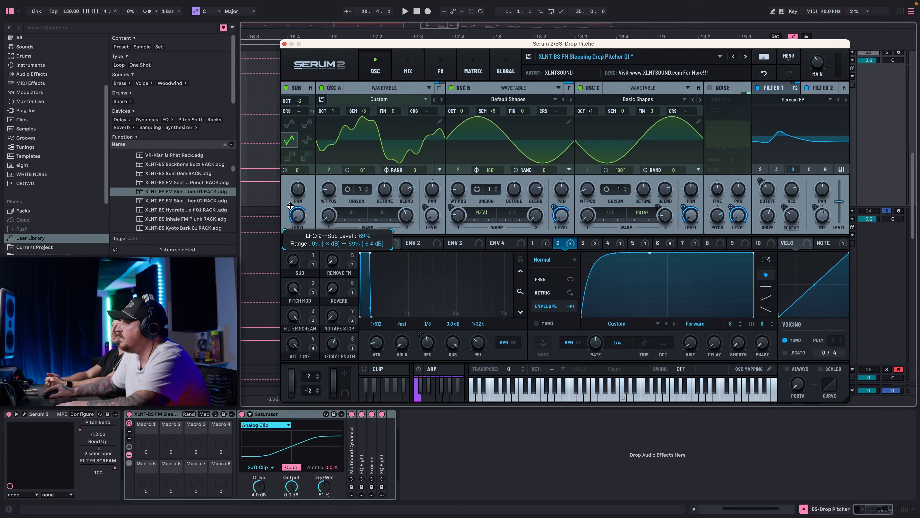
Play the patch and audition the Noise oscillator by switching it on and off again.
{"action": "key", "text": "space"}
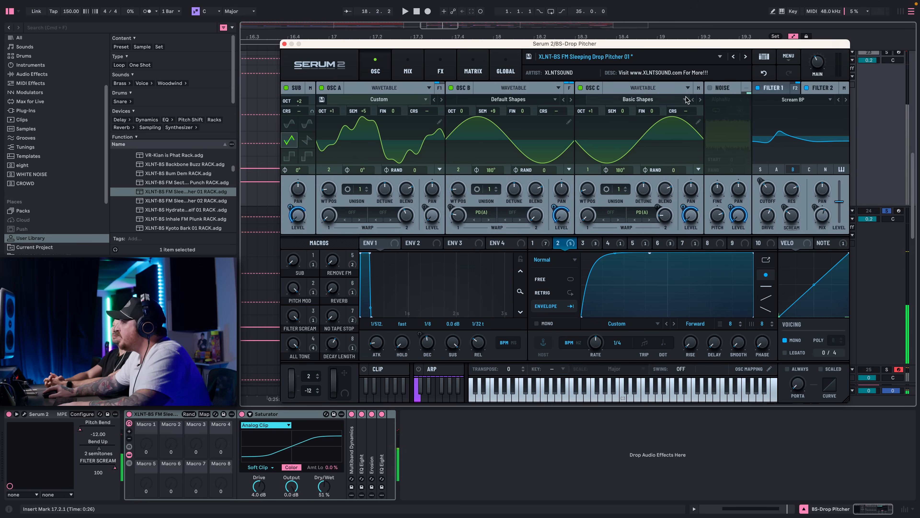
{"action": "left_click", "coordinate": [710, 87]}
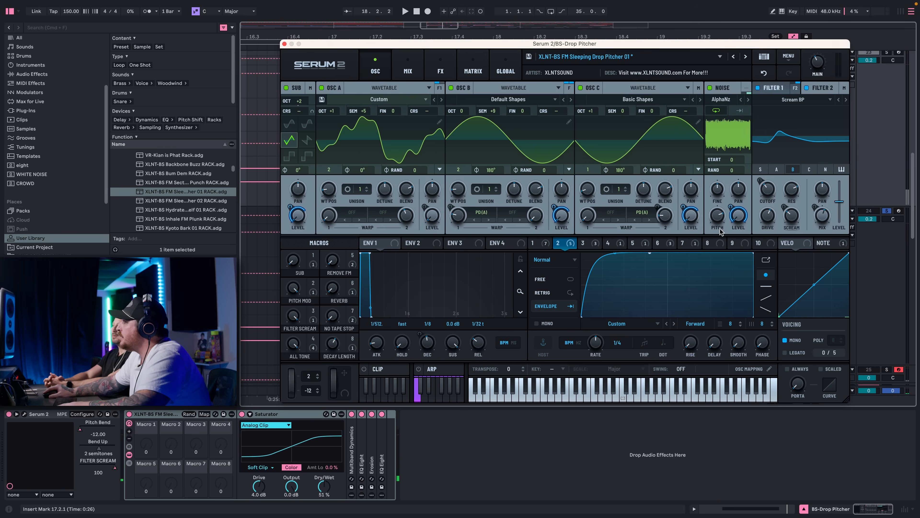
{"action": "mouse_move", "coordinate": [720, 220]}
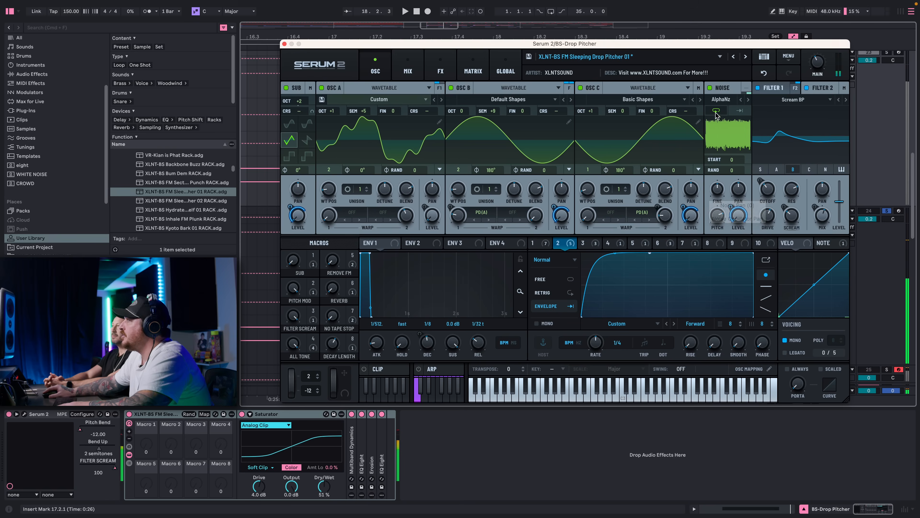
{"action": "left_click", "coordinate": [710, 88]}
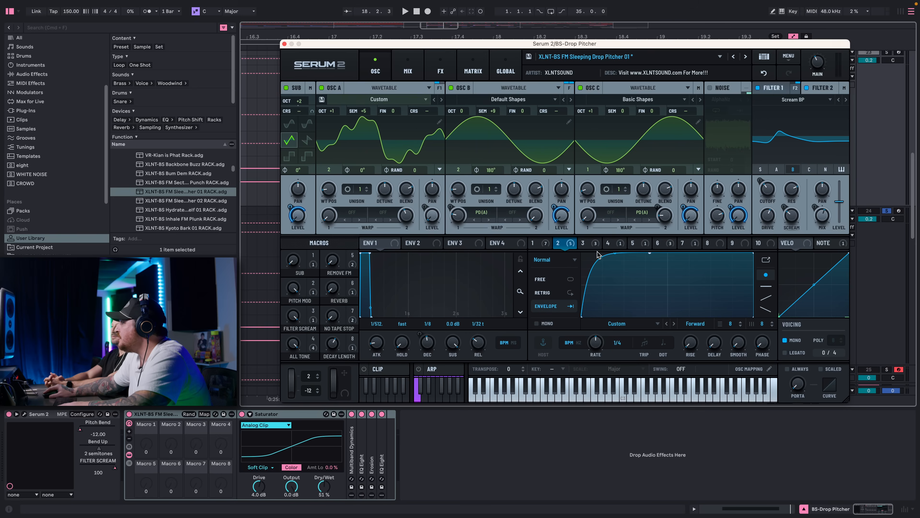
Display LFO 4 and remove the bypass from its modulation of Osc A's level.
{"action": "left_click", "coordinate": [609, 243]}
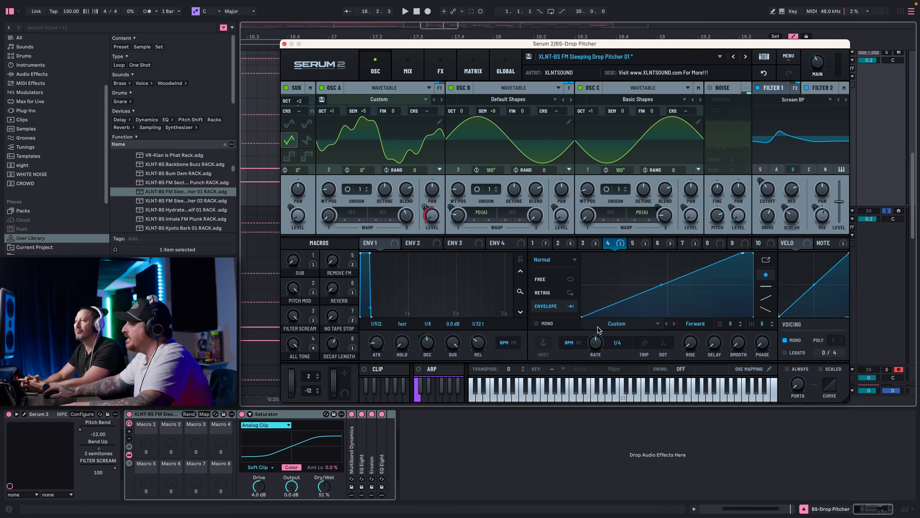
{"action": "right_click", "coordinate": [427, 205]}
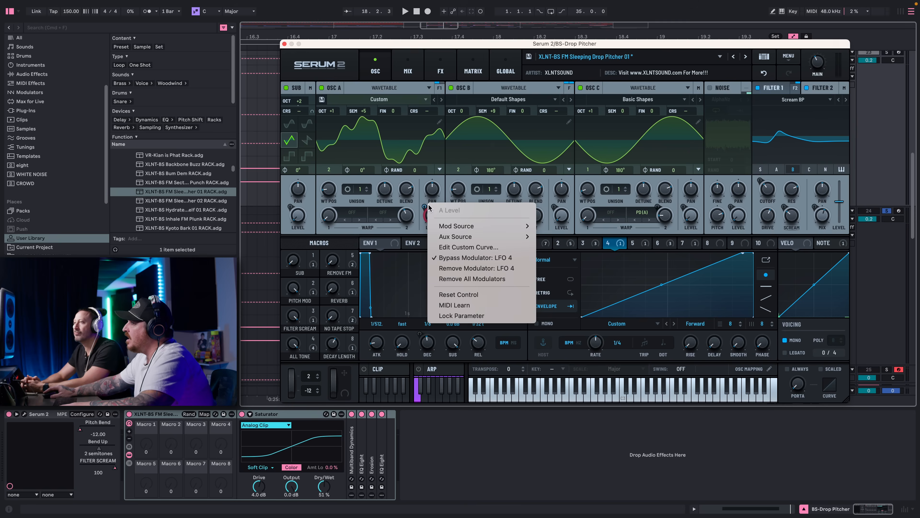
{"action": "left_click", "coordinate": [464, 257]}
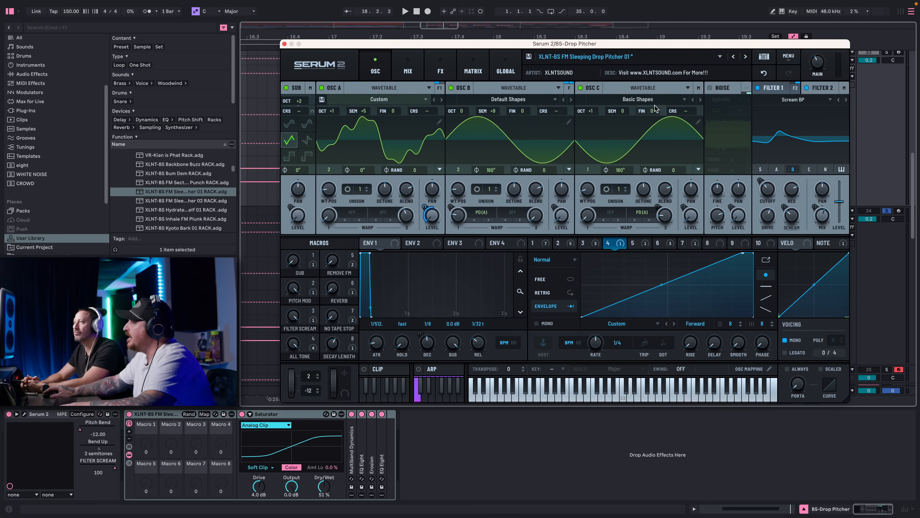
Check the filter routing of Osc B and Osc A, and play the patch.
{"action": "left_click", "coordinate": [516, 88]}
{"action": "left_click", "coordinate": [560, 89]}
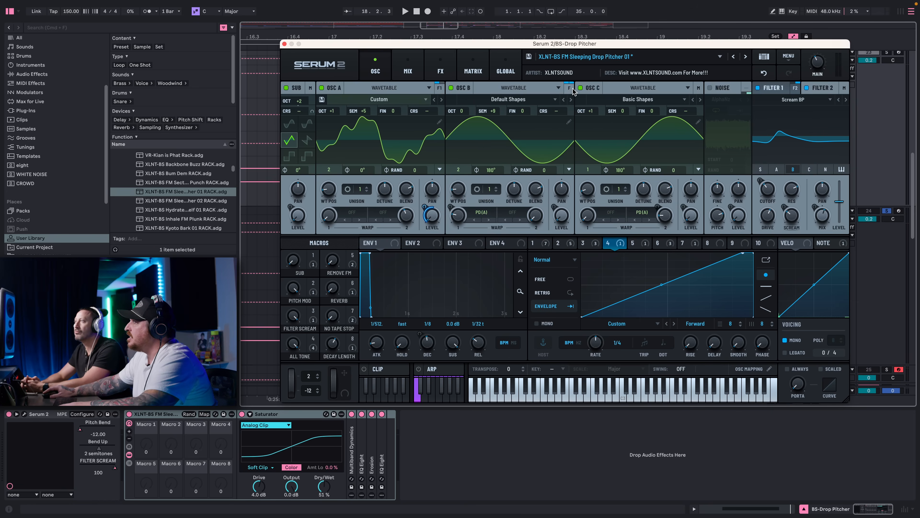
{"action": "left_click", "coordinate": [569, 88]}
{"action": "mouse_move", "coordinate": [548, 122]}
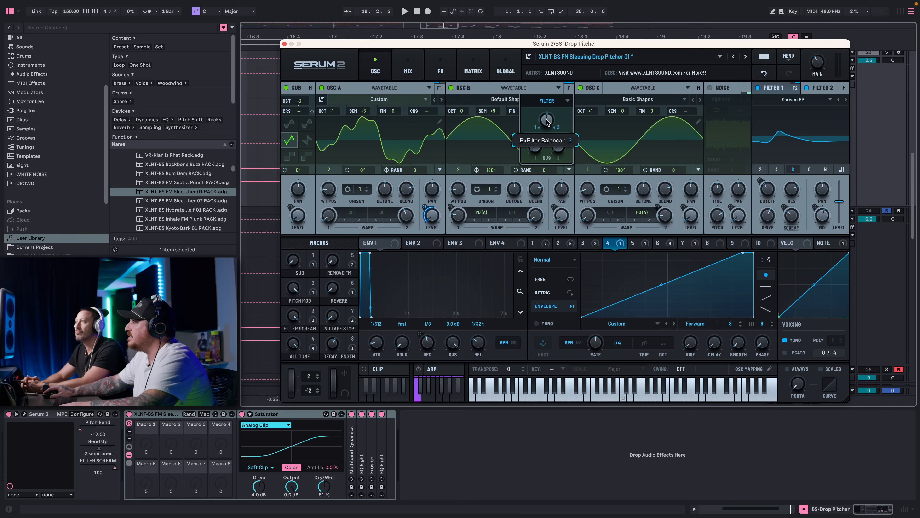
{"action": "left_click", "coordinate": [440, 88]}
{"action": "key", "text": "space"}
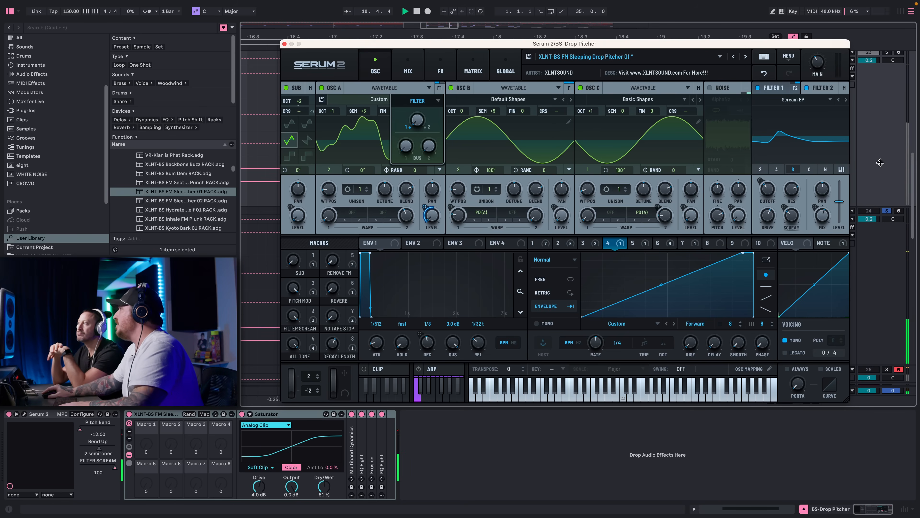
{"action": "key", "text": "space"}
Display LFO 6, remove the bypass from its modulation of the Sub coarse pitch, and play the patch.
{"action": "right_click", "coordinate": [658, 242]}
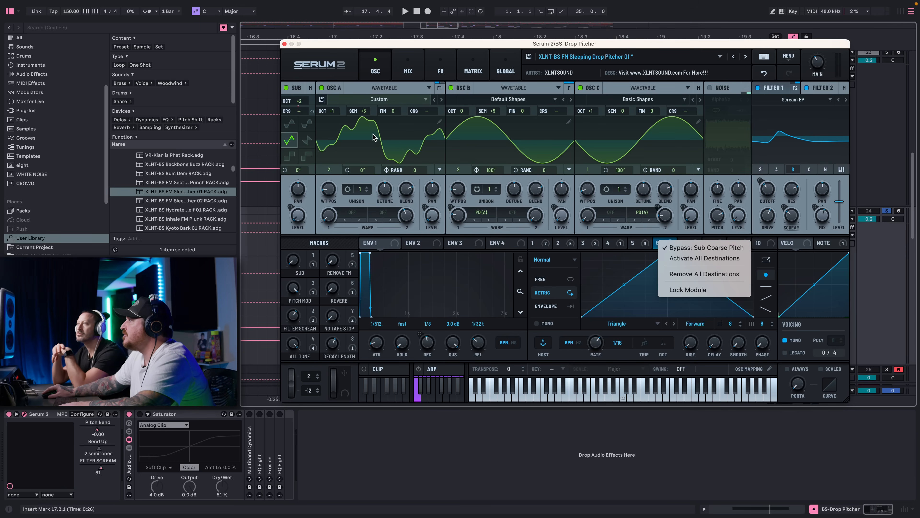
{"action": "left_click", "coordinate": [626, 265]}
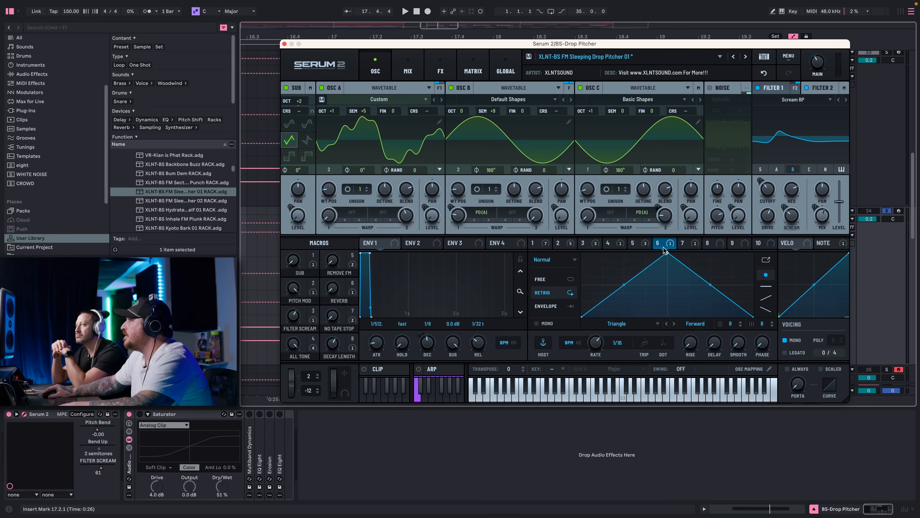
{"action": "right_click", "coordinate": [309, 112]}
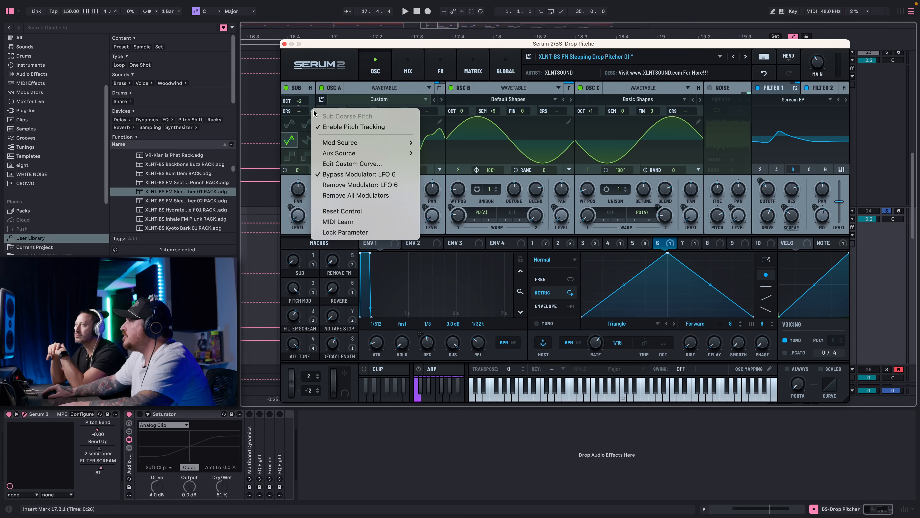
{"action": "left_click", "coordinate": [339, 174]}
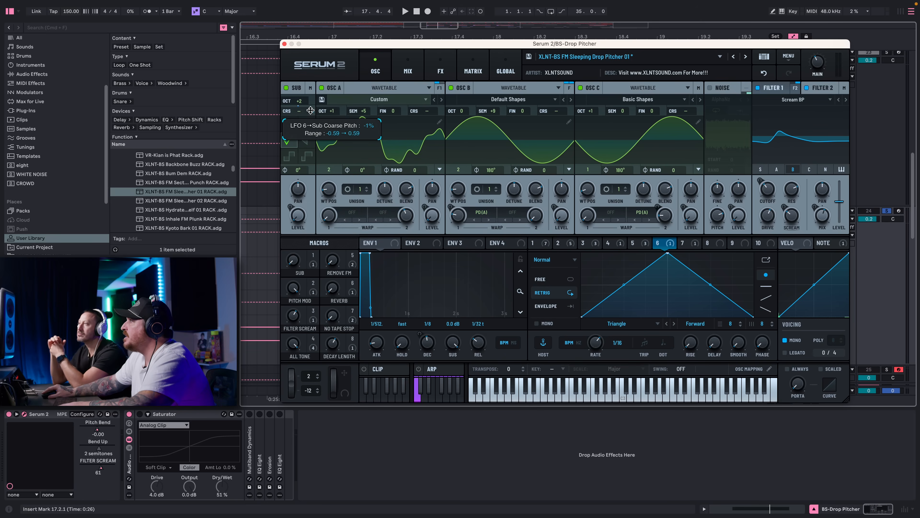
{"action": "key", "text": "space"}
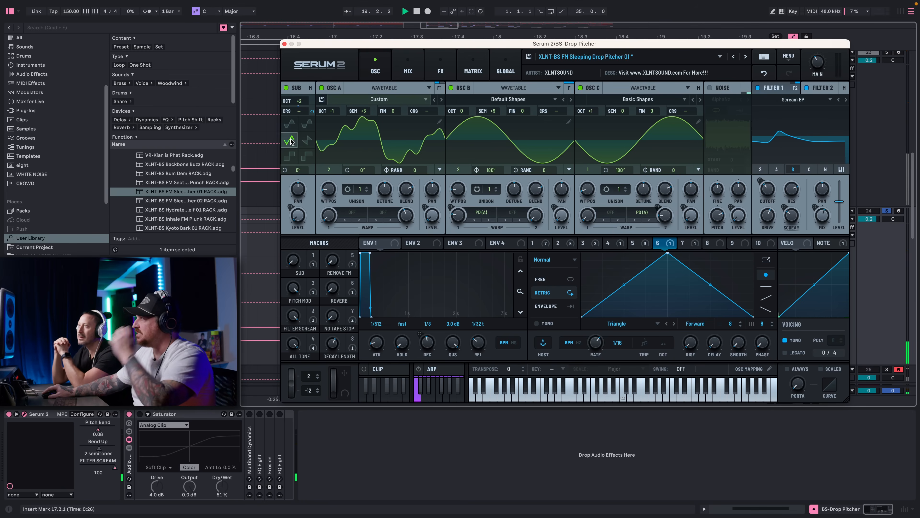
Display LFO 5, remove the bypass from its modulation of the Osc A, B and C levels, and play the patch.
{"action": "left_click", "coordinate": [578, 244]}
{"action": "left_click", "coordinate": [583, 243]}
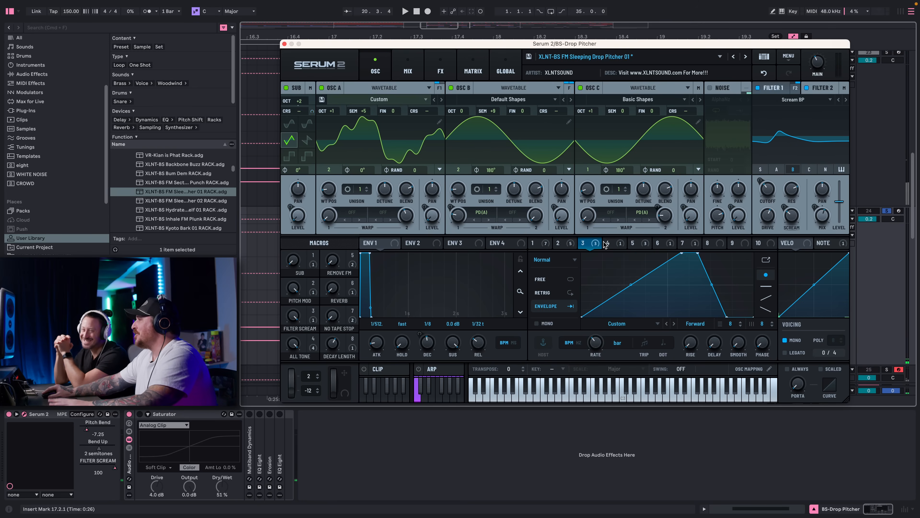
{"action": "left_click", "coordinate": [613, 244]}
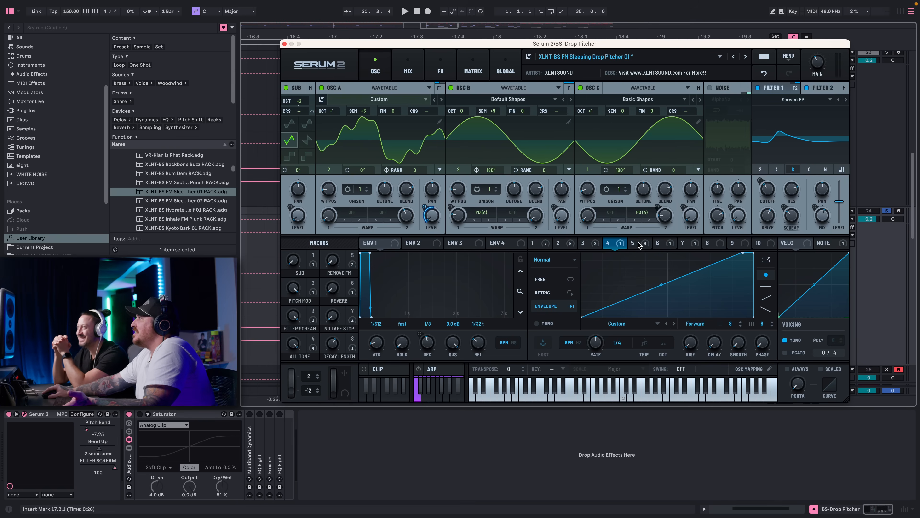
{"action": "left_click", "coordinate": [641, 244]}
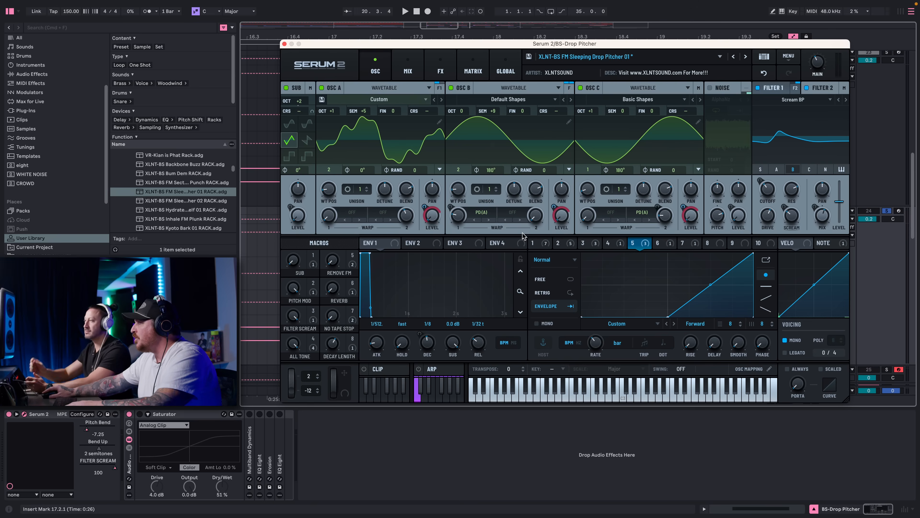
{"action": "right_click", "coordinate": [423, 207]}
{"action": "left_click", "coordinate": [451, 259]}
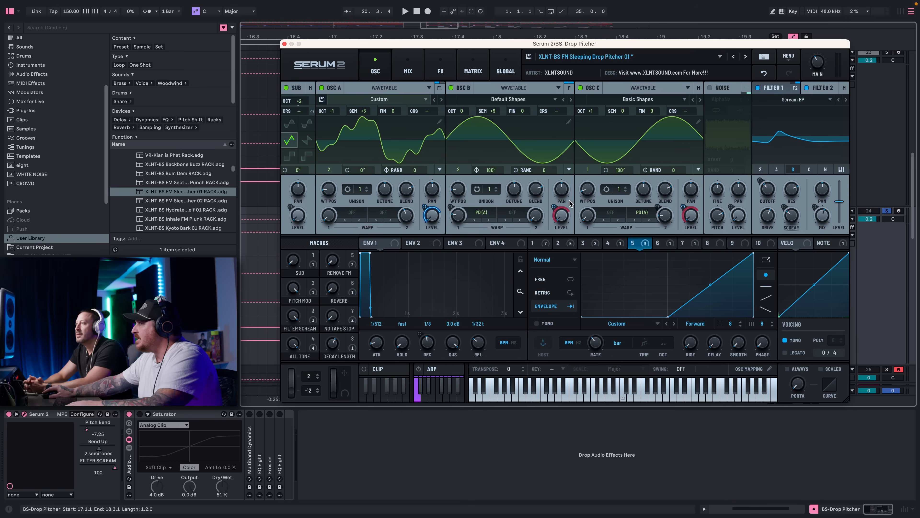
{"action": "right_click", "coordinate": [557, 205]}
{"action": "left_click", "coordinate": [574, 252]}
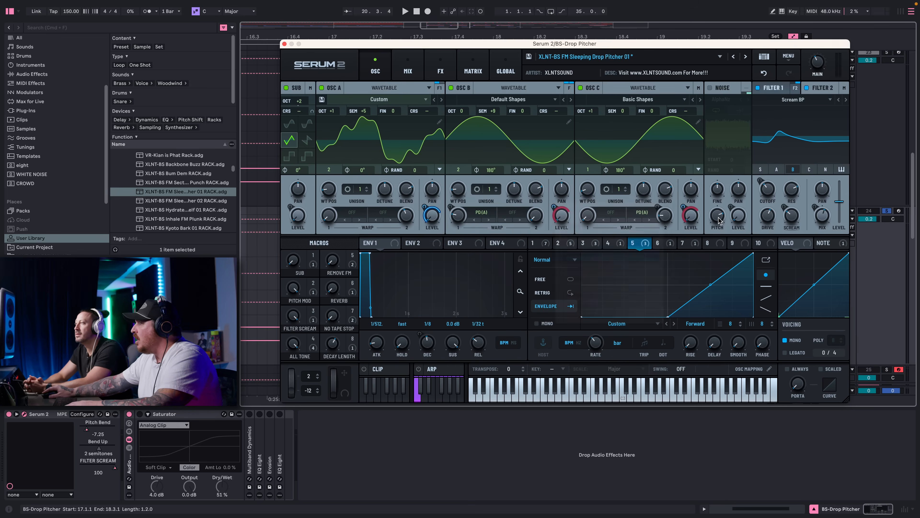
{"action": "right_click", "coordinate": [689, 207]}
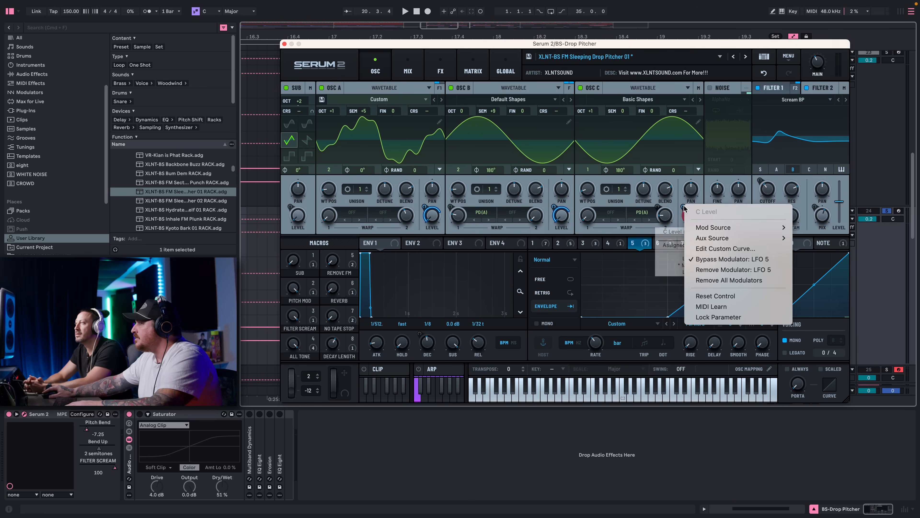
{"action": "left_click", "coordinate": [710, 258]}
{"action": "mouse_move", "coordinate": [422, 203]}
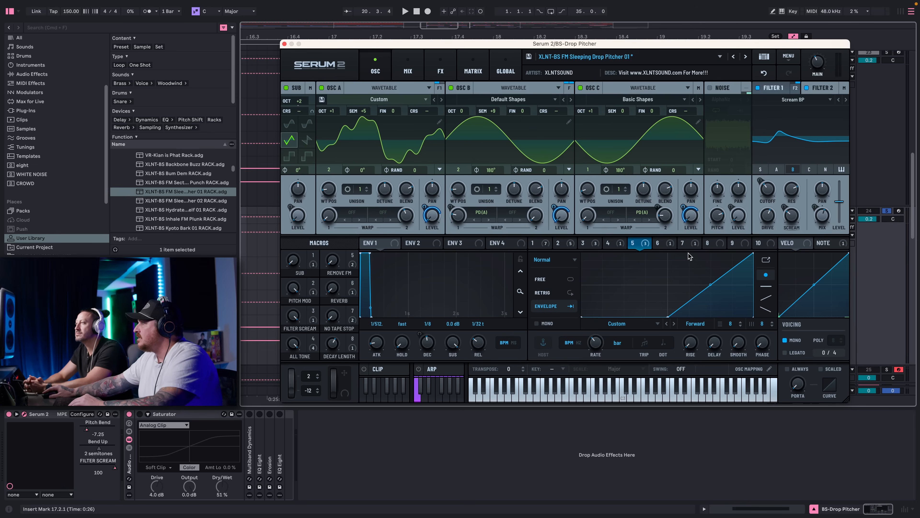
{"action": "key", "text": "space"}
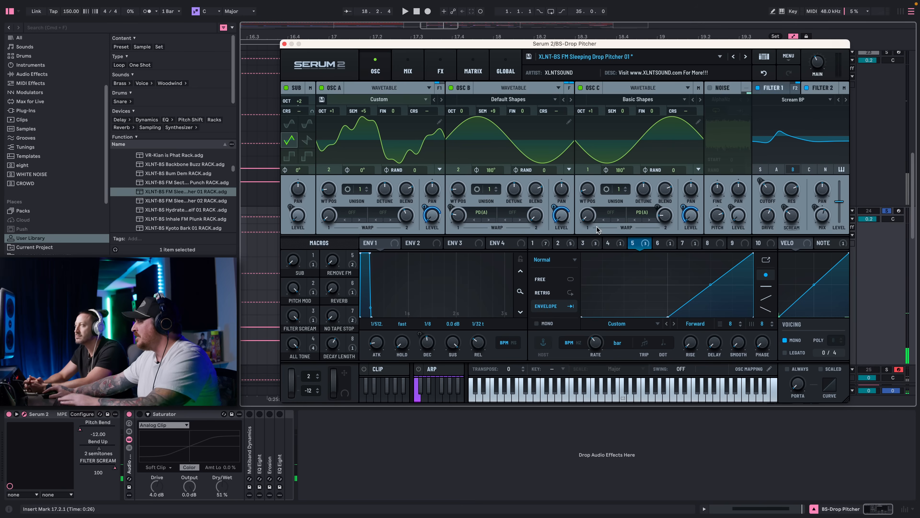
Review the curves of LFO 4, 3, 2 and 1, and return to LFO 2.
{"action": "left_click", "coordinate": [602, 246]}
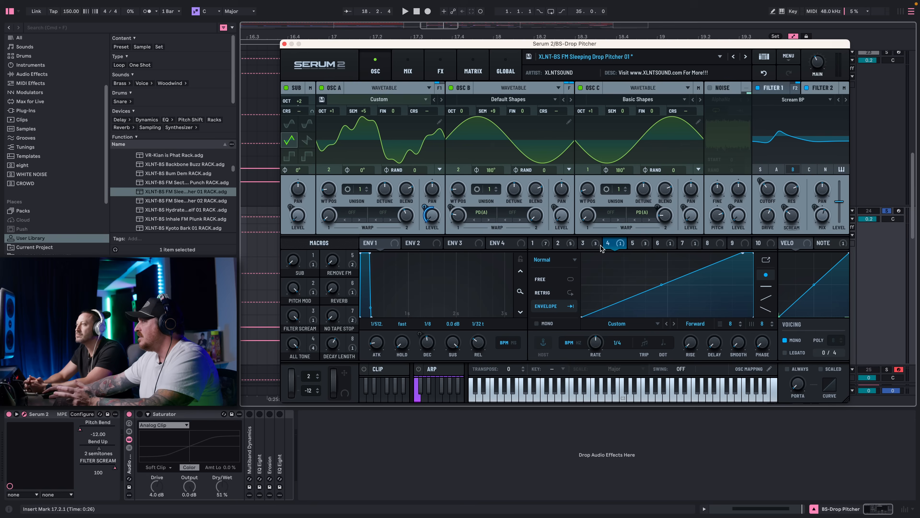
{"action": "left_click", "coordinate": [585, 247]}
{"action": "left_click", "coordinate": [564, 248]}
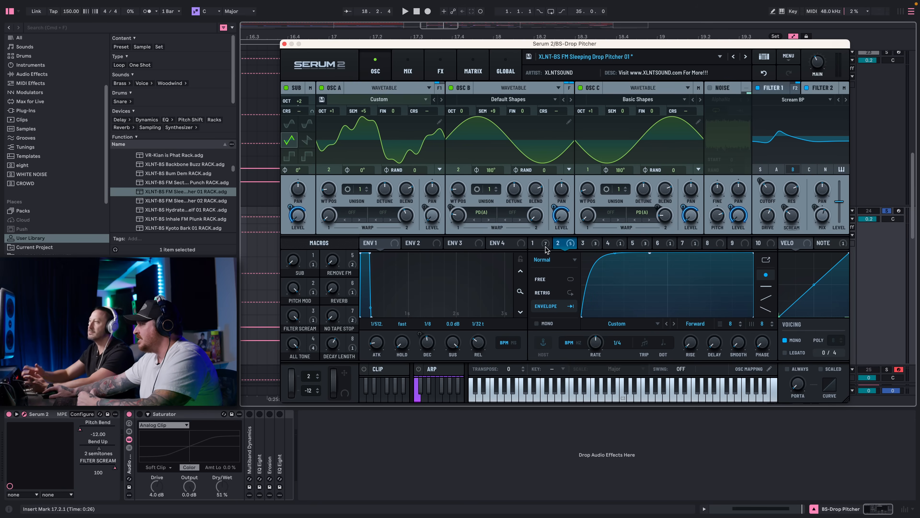
{"action": "left_click", "coordinate": [533, 242]}
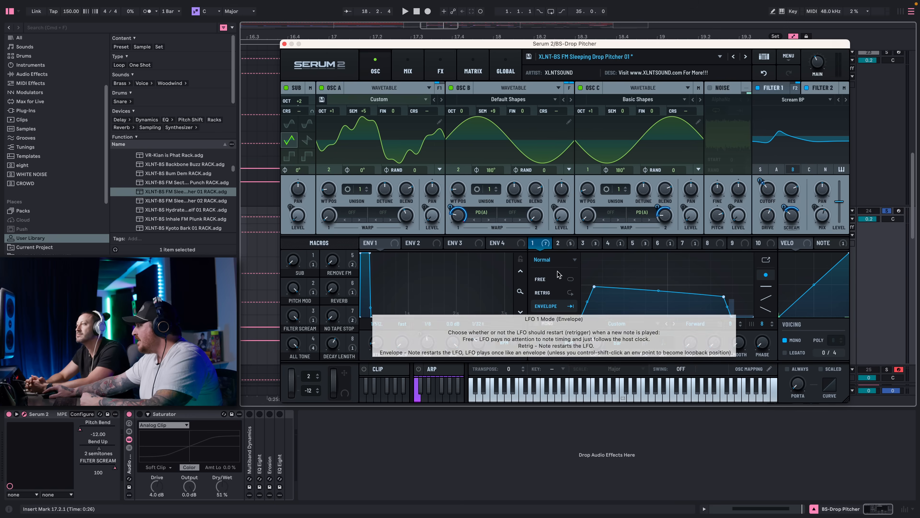
{"action": "left_click", "coordinate": [554, 243]}
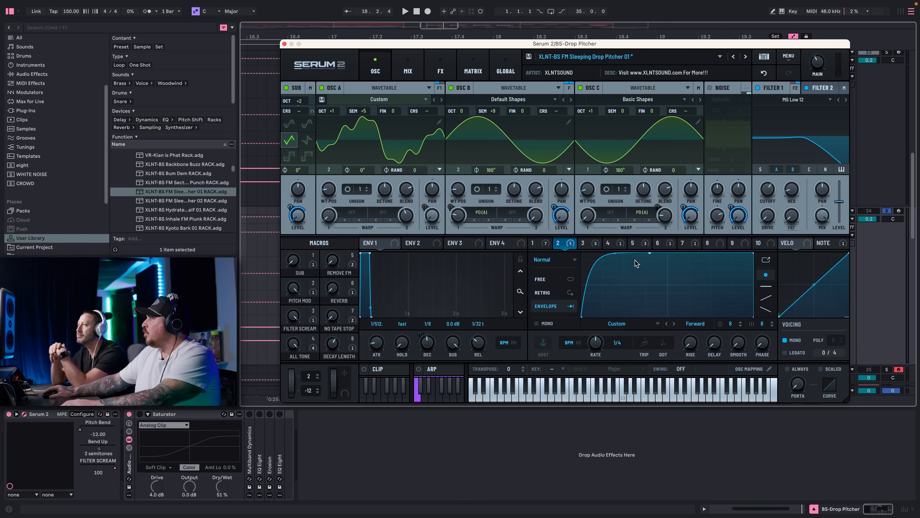
Switch on the Noise oscillator, show its bus routing, and play the patch.
{"action": "left_click", "coordinate": [708, 89]}
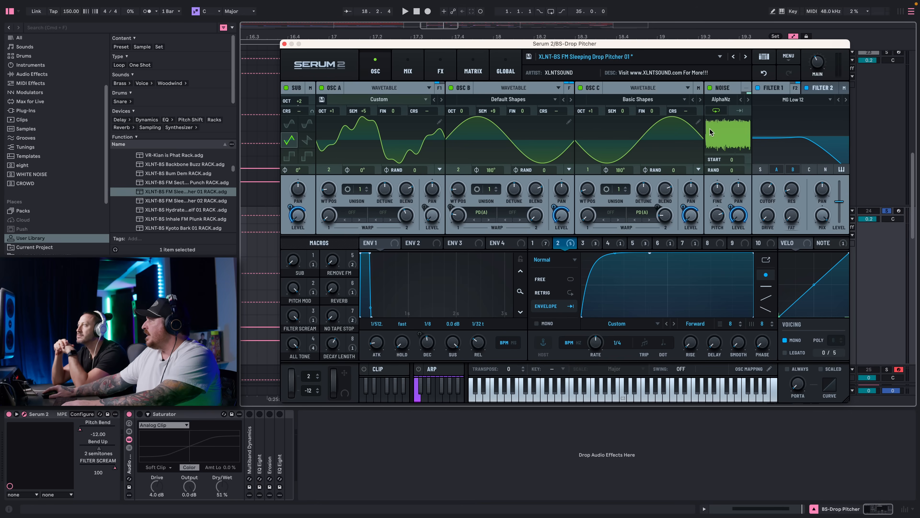
{"action": "left_click", "coordinate": [747, 91]}
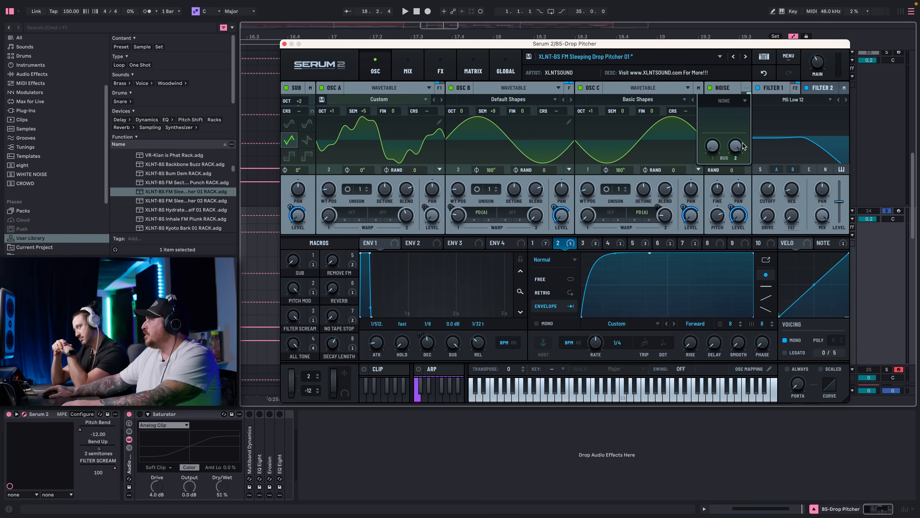
{"action": "key", "text": "space"}
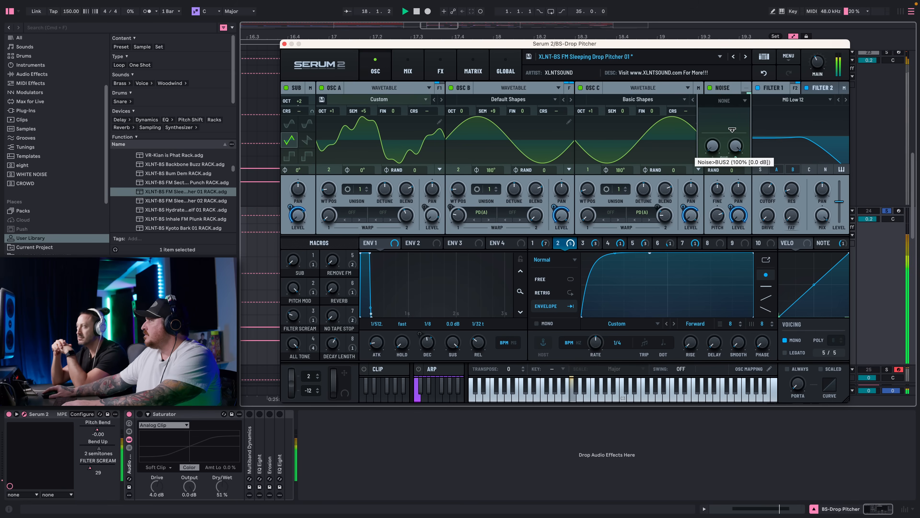
Show the mixer and examine the output destination options of Bus 1 and Bus 2, leaving Bus 2 on Direct.
{"action": "left_click", "coordinate": [441, 69]}
{"action": "left_click", "coordinate": [408, 68]}
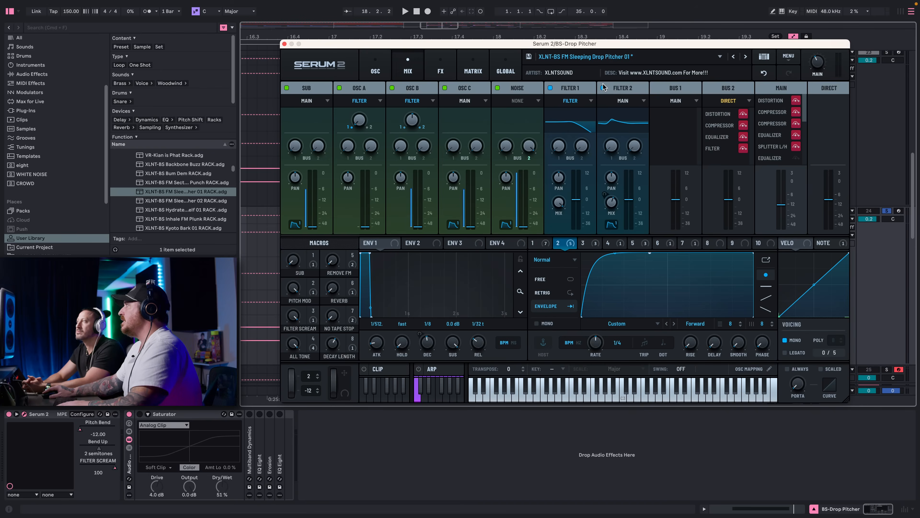
{"action": "left_click", "coordinate": [669, 105]}
{"action": "left_click", "coordinate": [669, 112]}
{"action": "left_click", "coordinate": [729, 101]}
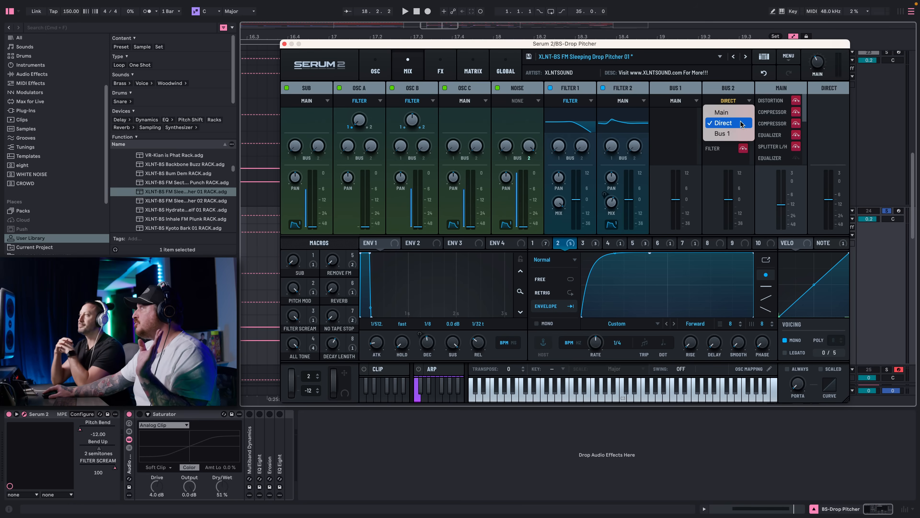
{"action": "left_click", "coordinate": [699, 88]}
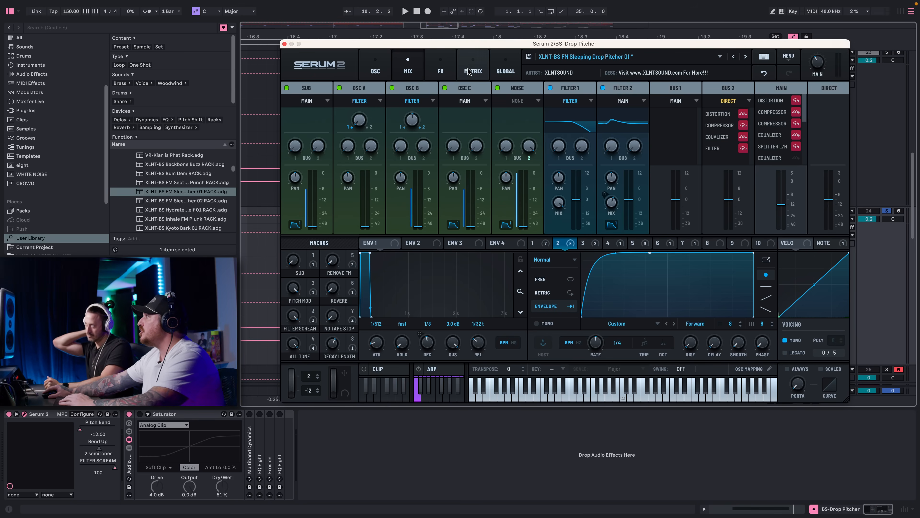
View the effects chain on Bus 2 and return to the oscillator view.
{"action": "left_click", "coordinate": [440, 71]}
{"action": "left_click", "coordinate": [389, 88]}
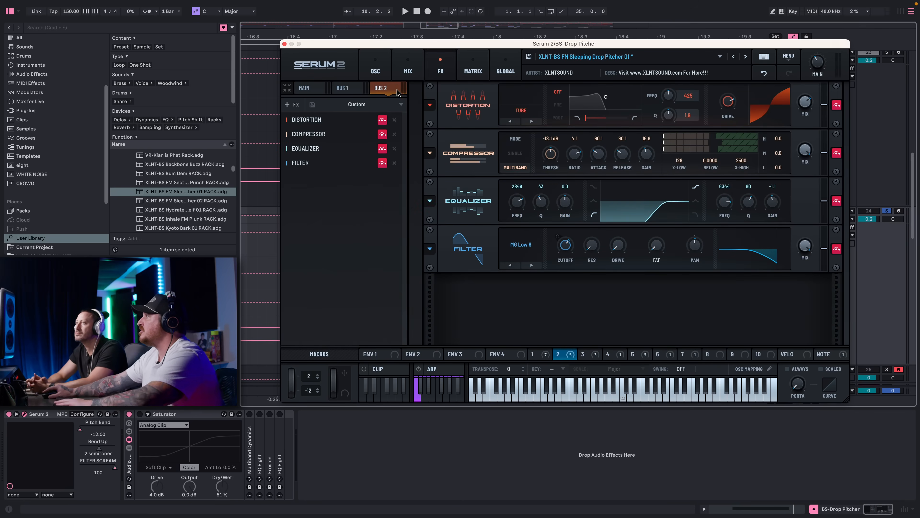
{"action": "left_click", "coordinate": [375, 69]}
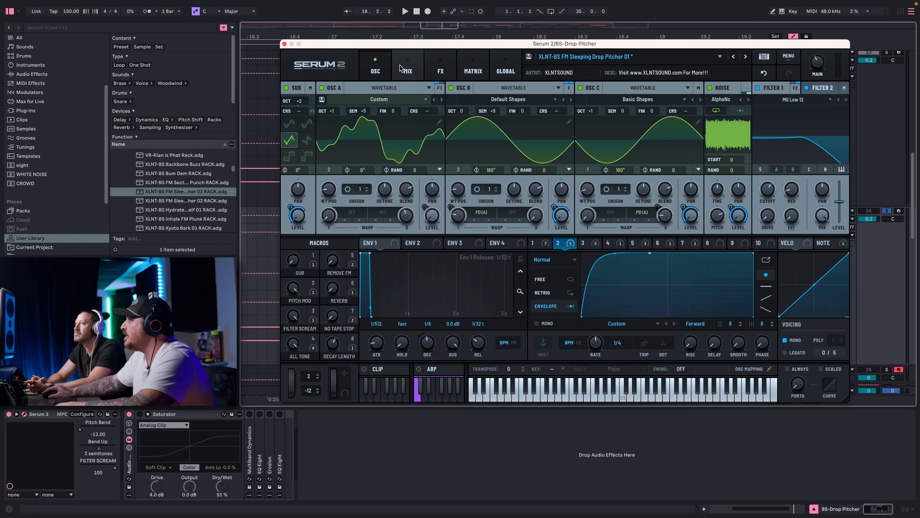
Switch off oscillators B, A, Sub and C to isolate the Noise oscillator, and show its routing in the mixer.
{"action": "left_click", "coordinate": [451, 88]}
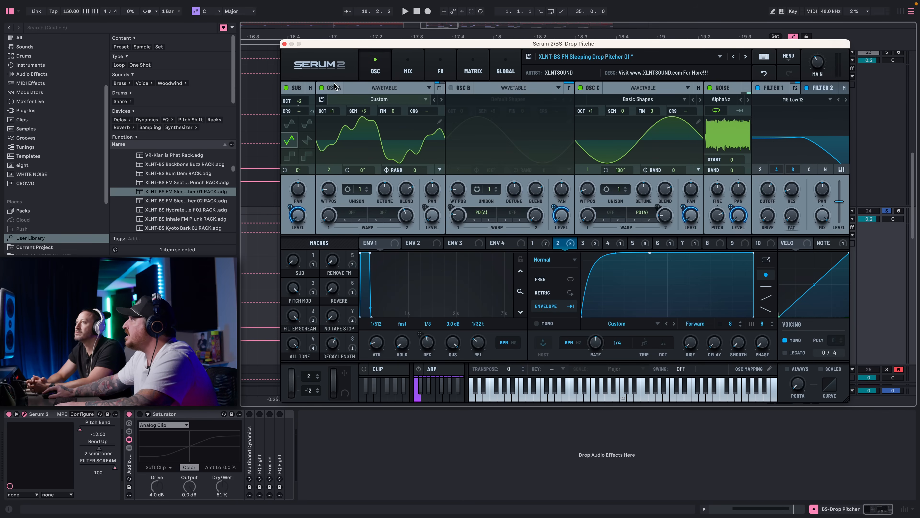
{"action": "left_click", "coordinate": [321, 88]}
{"action": "left_click", "coordinate": [287, 87]}
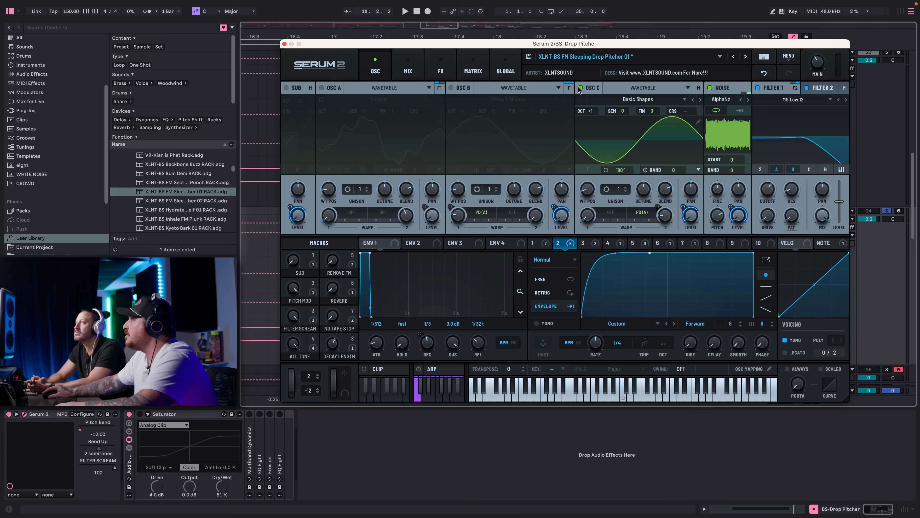
{"action": "left_click", "coordinate": [587, 89]}
{"action": "left_click", "coordinate": [409, 65]}
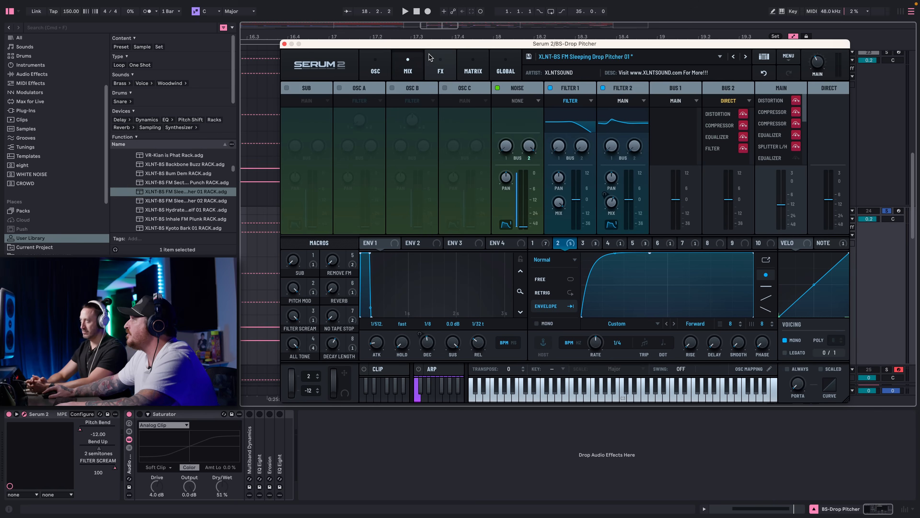
Enable the Distortion in the Bus 2 effects chain and play the isolated noise.
{"action": "left_click", "coordinate": [430, 60]}
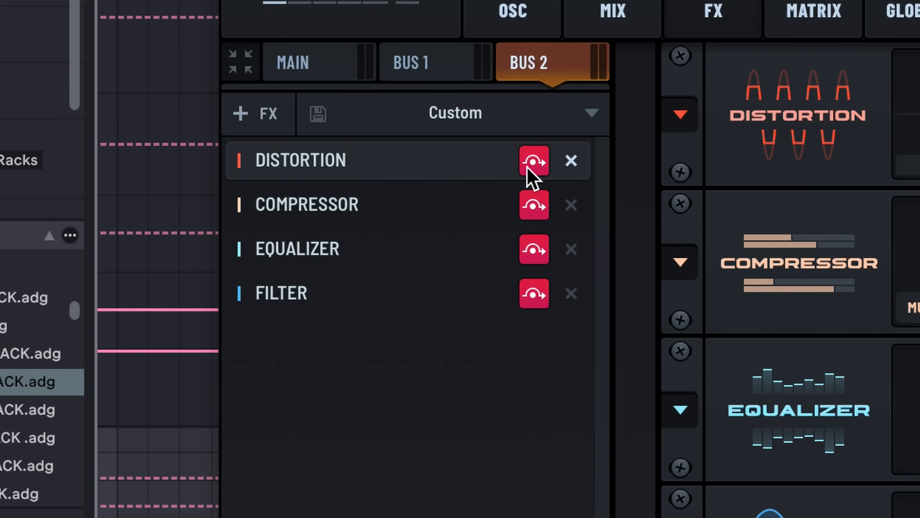
{"action": "left_click", "coordinate": [395, 119]}
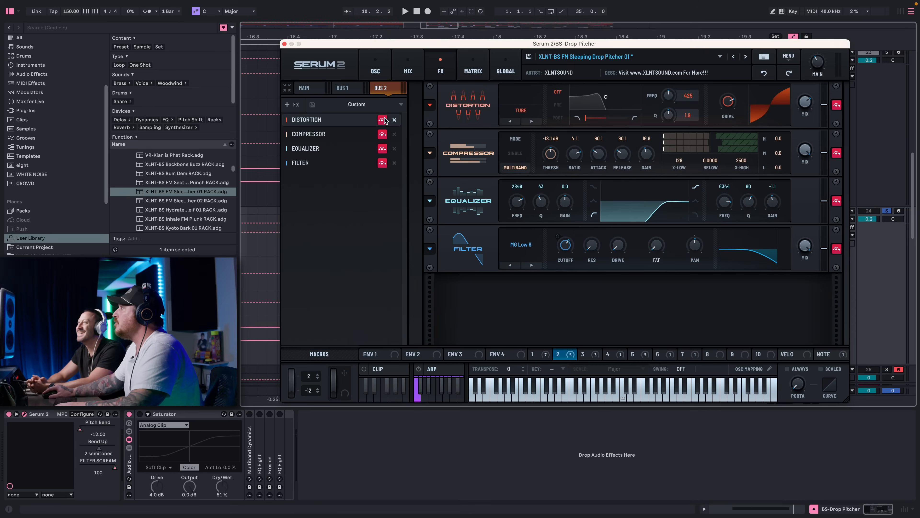
{"action": "left_click", "coordinate": [837, 105]}
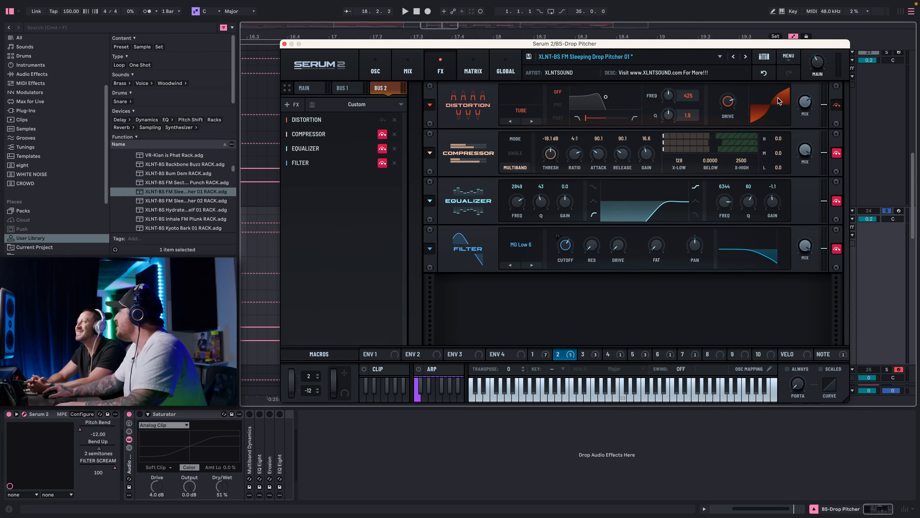
{"action": "key", "text": "space"}
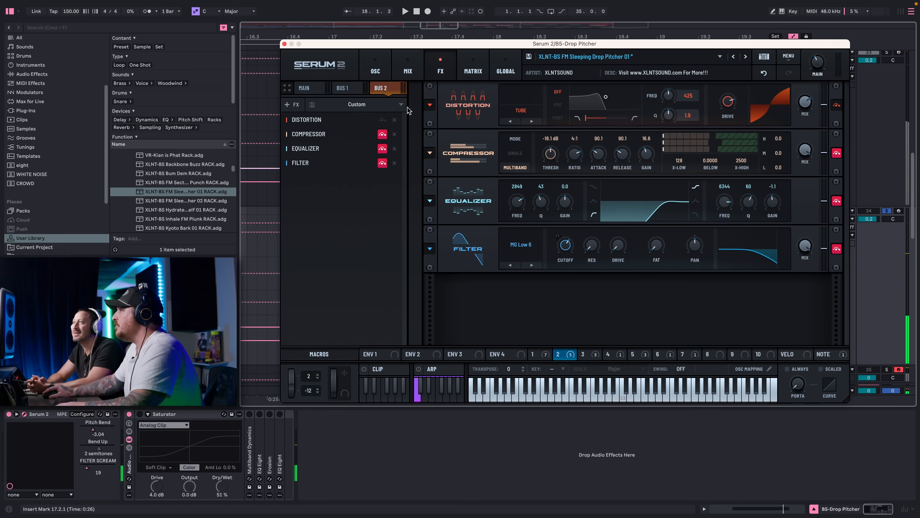
Enable the multiband Compressor in the Bus 2 effects chain and play the noise.
{"action": "left_click", "coordinate": [383, 72]}
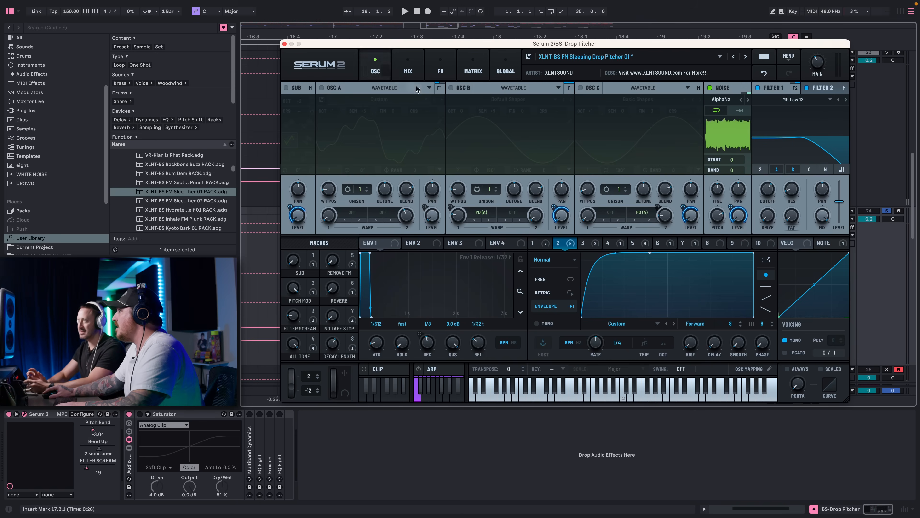
{"action": "left_click", "coordinate": [441, 69]}
{"action": "left_click", "coordinate": [382, 135]}
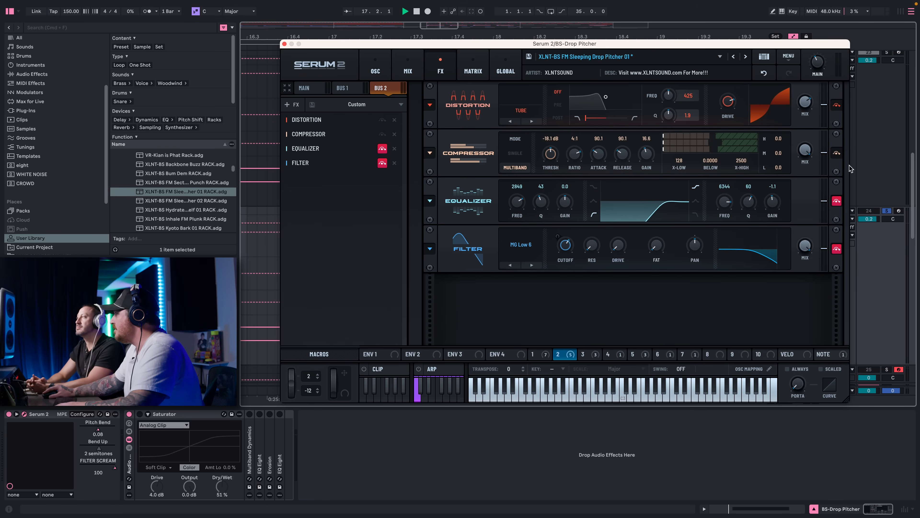
{"action": "key", "text": "space"}
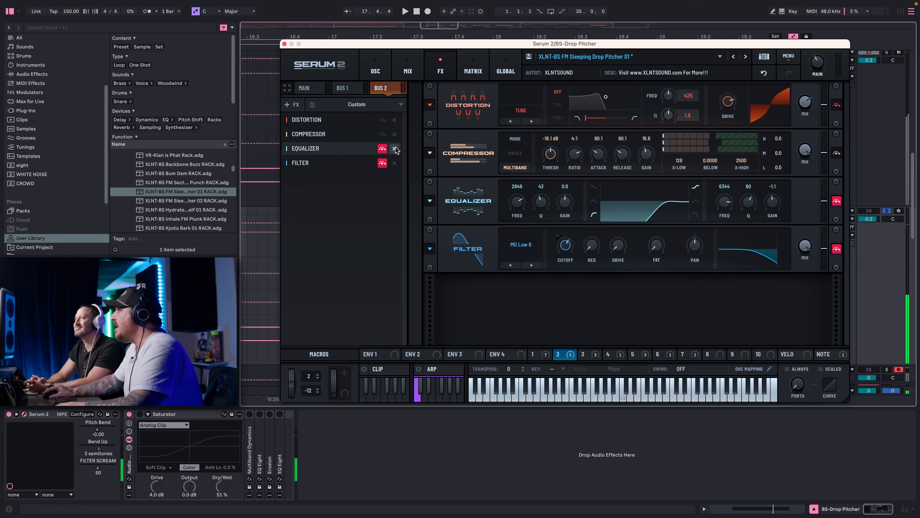
Enable the Equalizer and the MG Low 6 Filter on Bus 2, playing the noise after each one.
{"action": "left_click", "coordinate": [382, 149]}
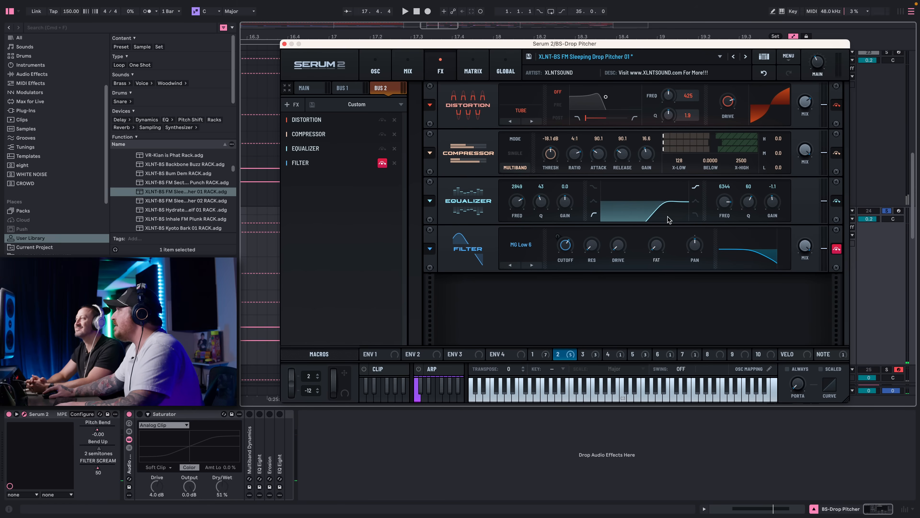
{"action": "key", "text": "space"}
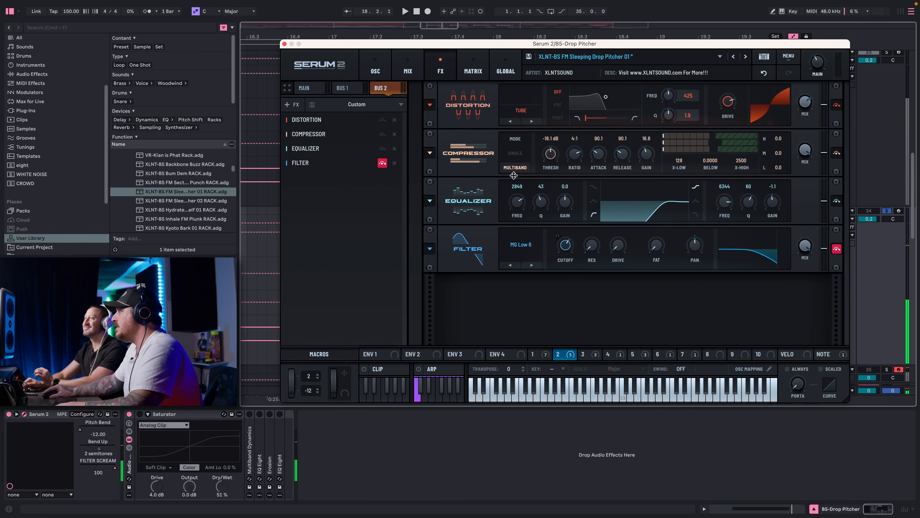
{"action": "left_click", "coordinate": [382, 164]}
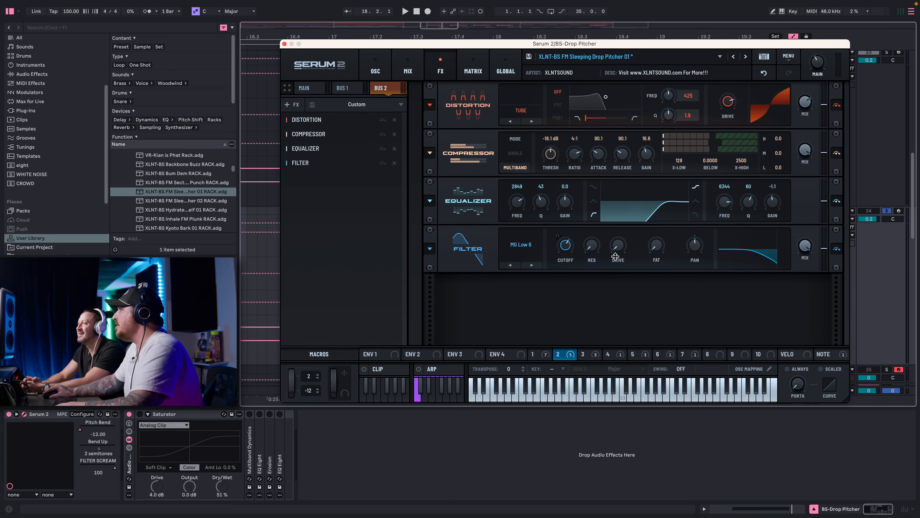
{"action": "key", "text": "space"}
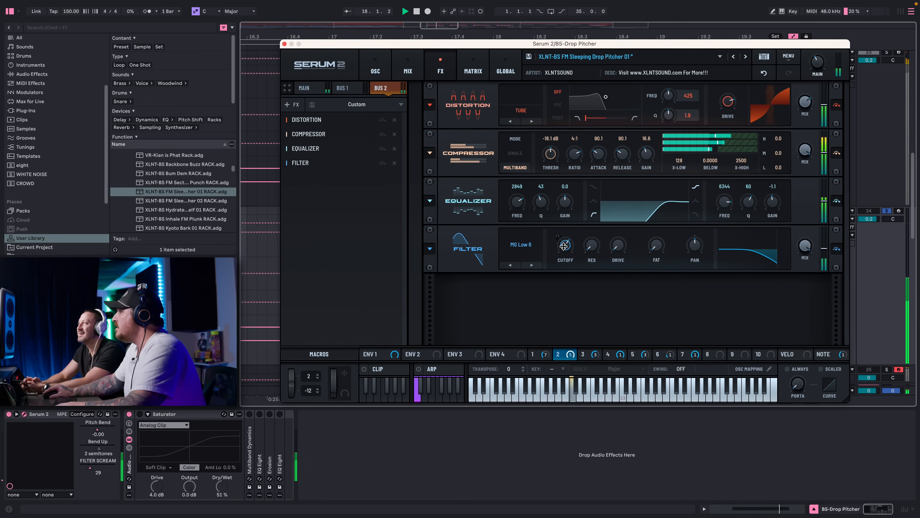
{"action": "key", "text": "space"}
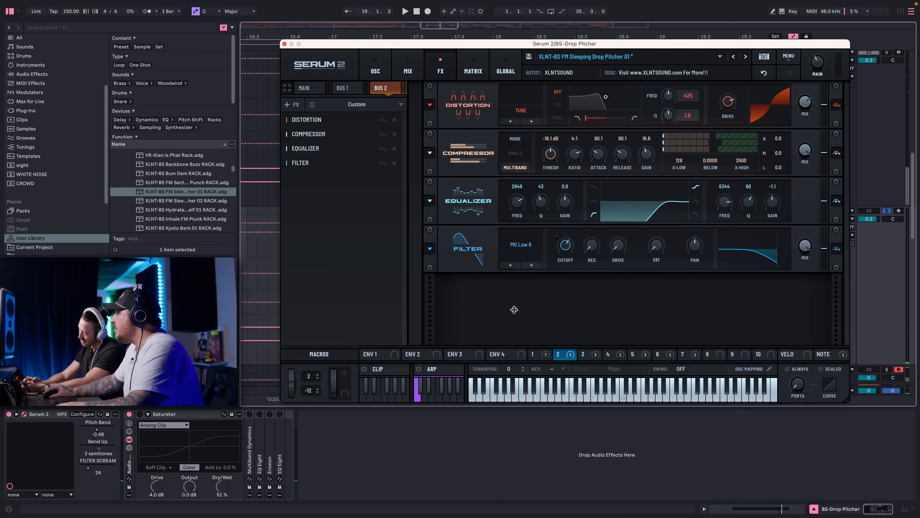
Select LFO 3 and turn off the bypass on its modulation of the Bus 2 filter cutoff.
{"action": "left_click", "coordinate": [536, 353]}
{"action": "left_click", "coordinate": [557, 355]}
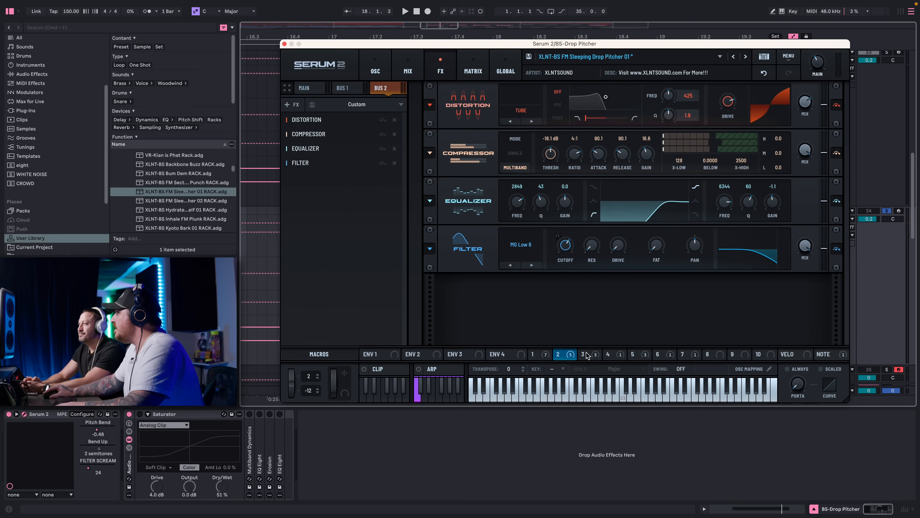
{"action": "left_click", "coordinate": [589, 355]}
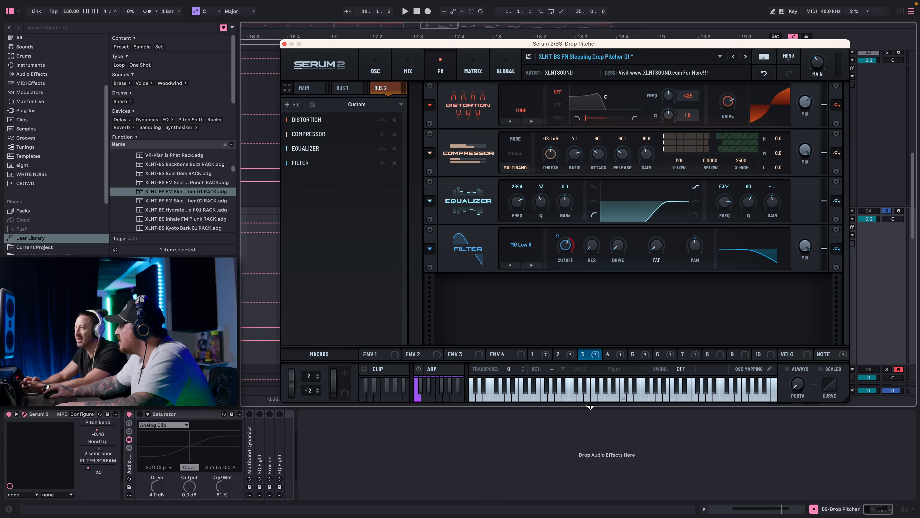
{"action": "left_click", "coordinate": [591, 407]}
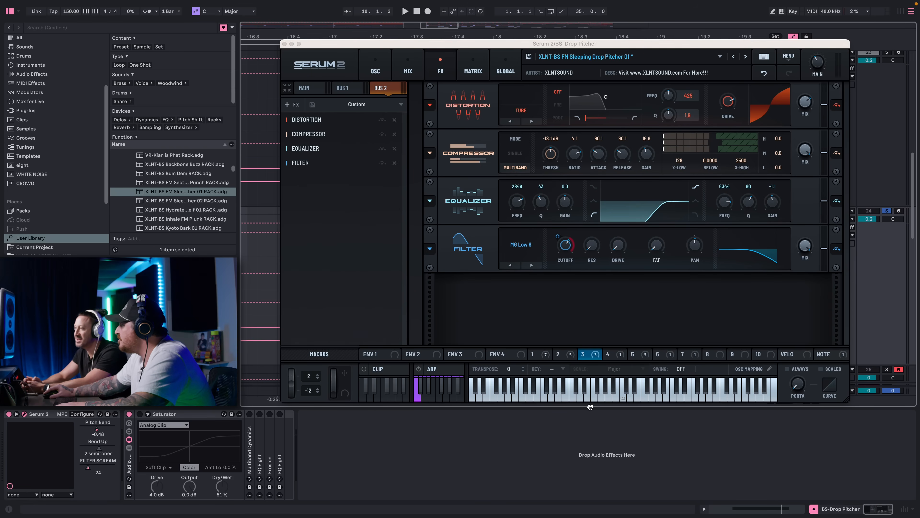
{"action": "scroll", "coordinate": [589, 404], "scroll_direction": "right", "scroll_amount": 1}
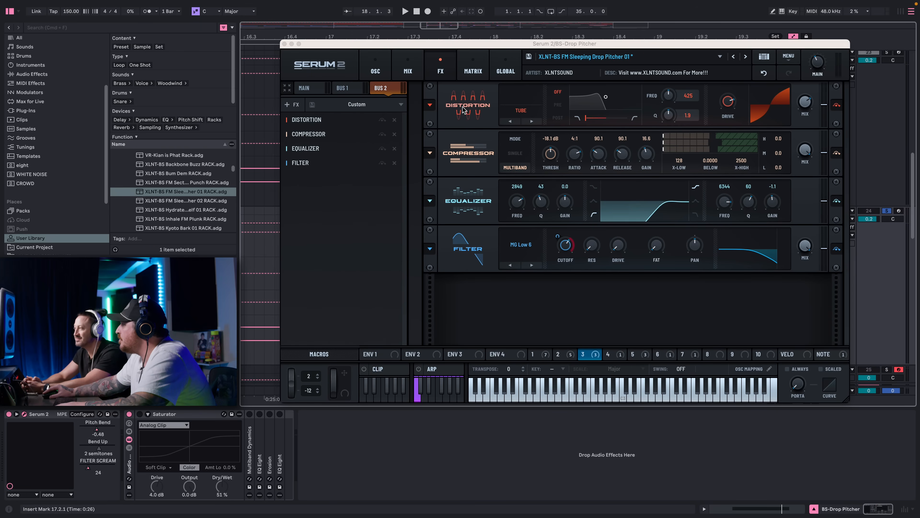
{"action": "left_click", "coordinate": [376, 69]}
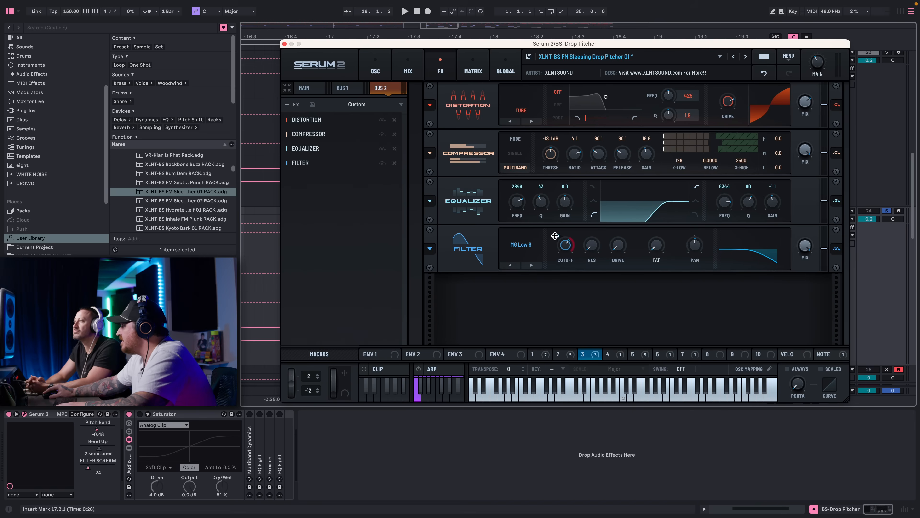
{"action": "right_click", "coordinate": [555, 236]}
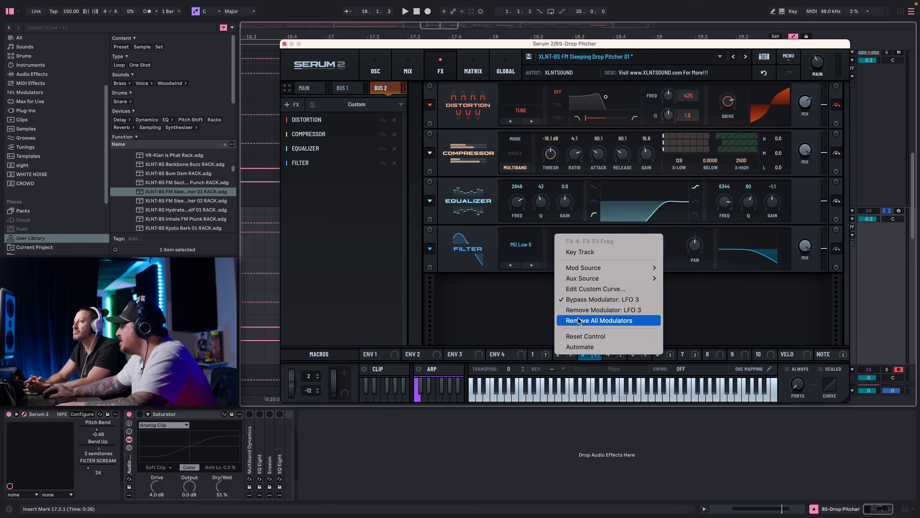
{"action": "left_click", "coordinate": [586, 302]}
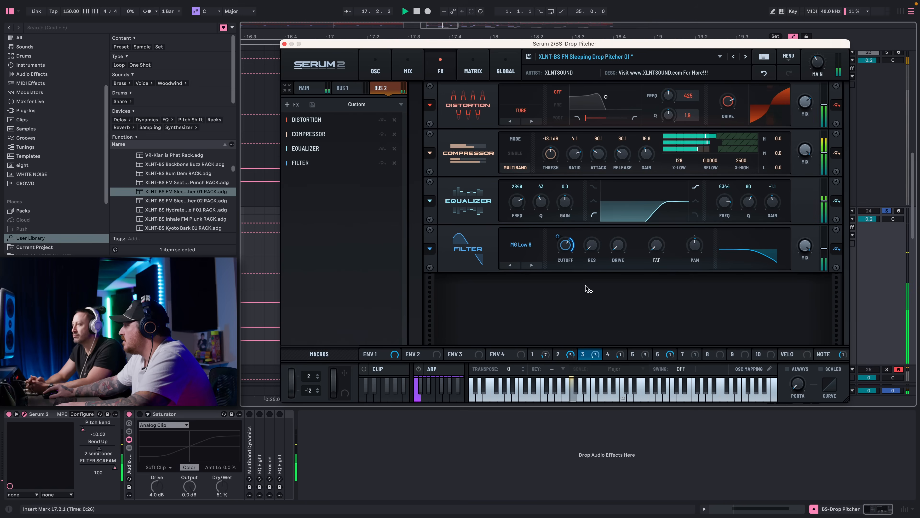
Switch oscillators C, B, A and Sub back on alongside the Noise oscillator and play the patch.
{"action": "left_click", "coordinate": [408, 71]}
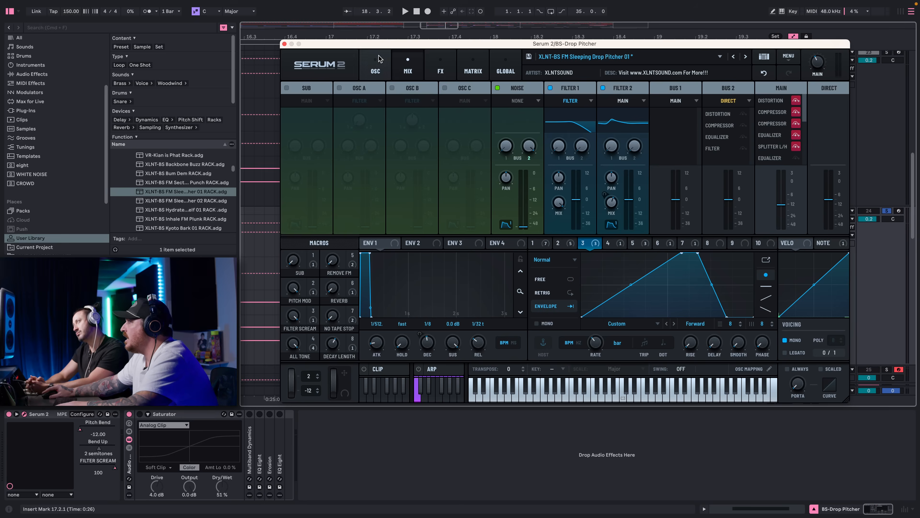
{"action": "left_click", "coordinate": [376, 71]}
{"action": "left_click", "coordinate": [581, 88]}
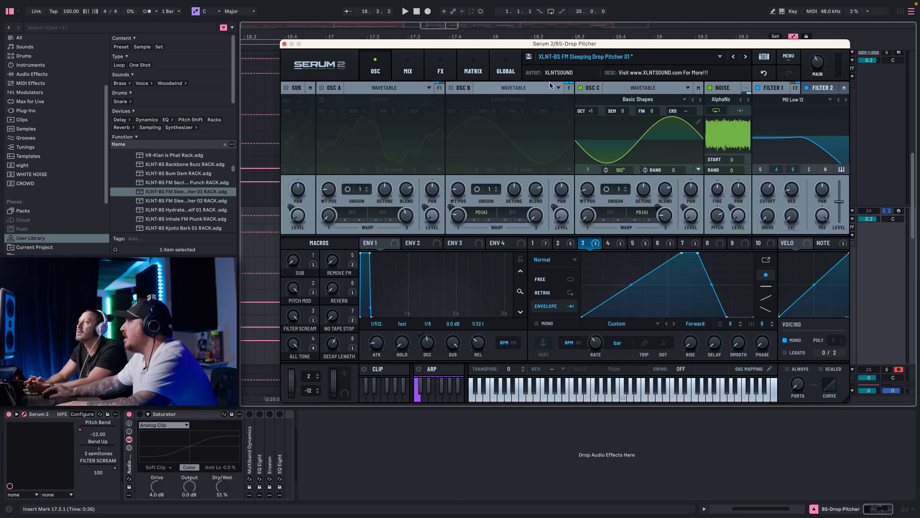
{"action": "left_click", "coordinate": [451, 88]}
{"action": "left_click", "coordinate": [322, 88]}
{"action": "left_click", "coordinate": [286, 89]}
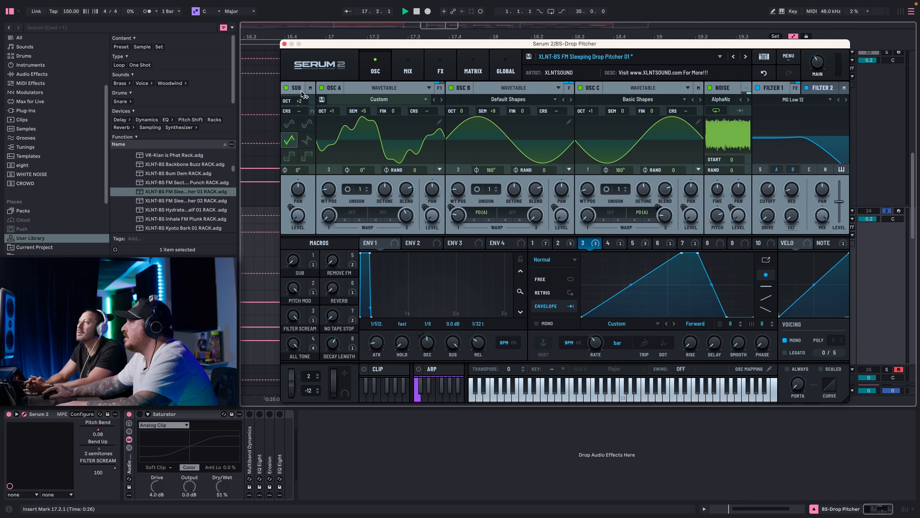
{"action": "key", "text": "space"}
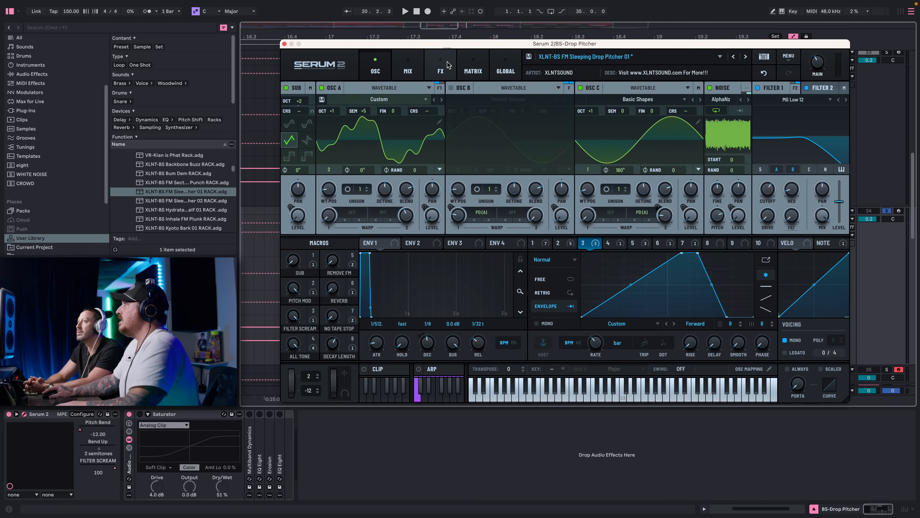
Enable the Diode 2 Distortion in the Main effects chain, examine its mix and drive, and play the patch.
{"action": "left_click", "coordinate": [481, 63]}
{"action": "left_click", "coordinate": [440, 68]}
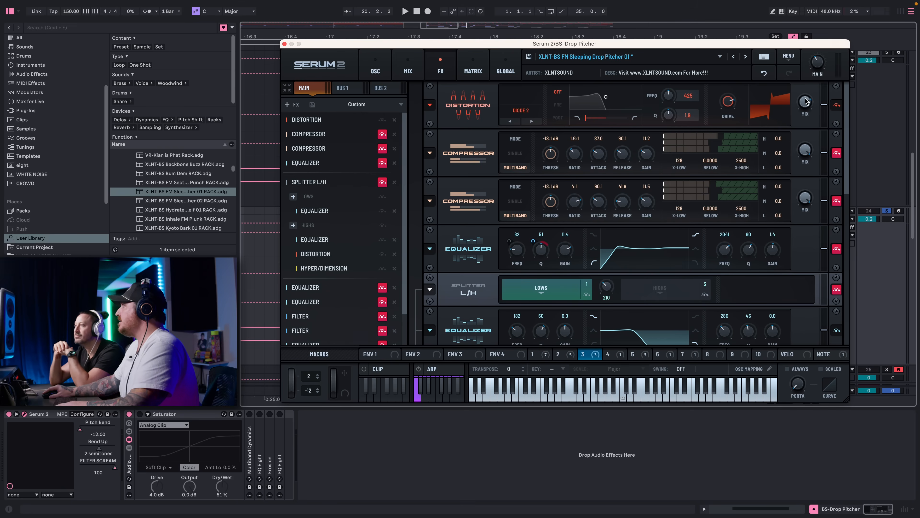
{"action": "mouse_move", "coordinate": [805, 102]}
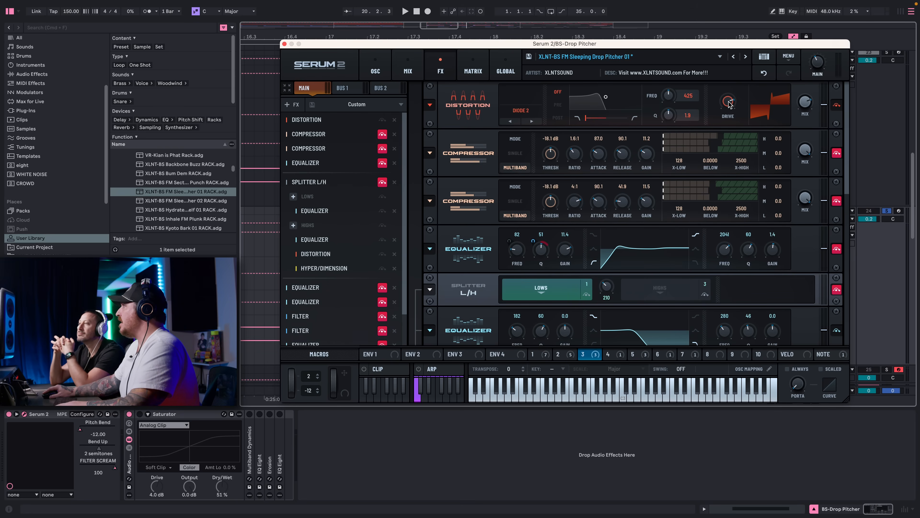
{"action": "mouse_move", "coordinate": [727, 104]}
{"action": "key", "text": "space"}
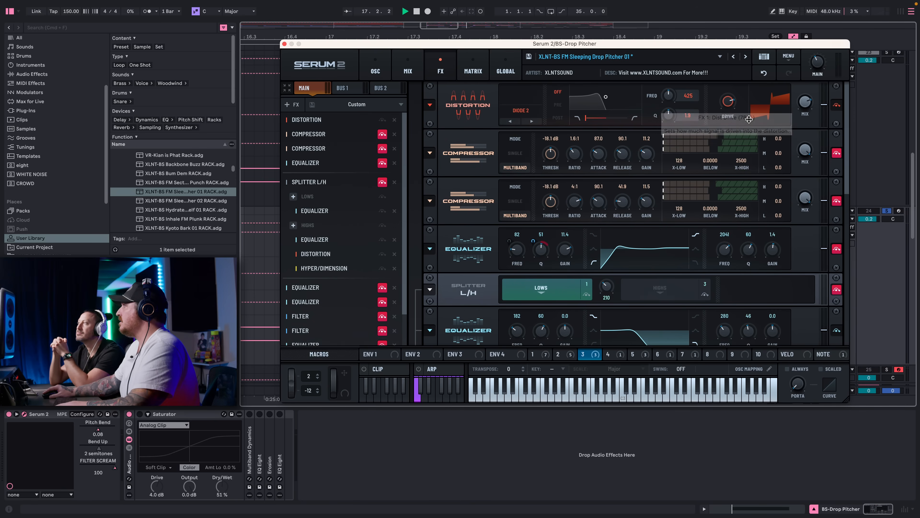
Enable the two multiband Compressors in the Main effects chain one after the other, playing the patch with each.
{"action": "left_click", "coordinate": [837, 153]}
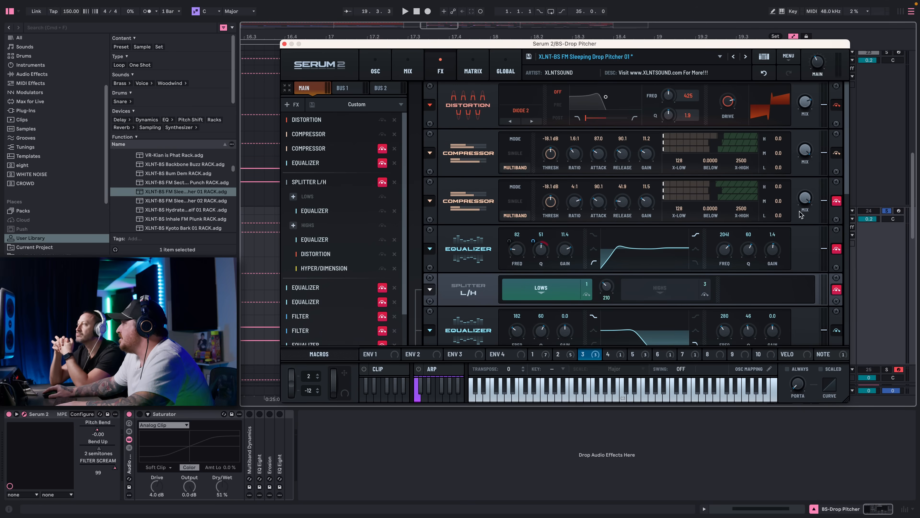
{"action": "key", "text": "space"}
{"action": "left_click", "coordinate": [837, 199]}
{"action": "key", "text": "space"}
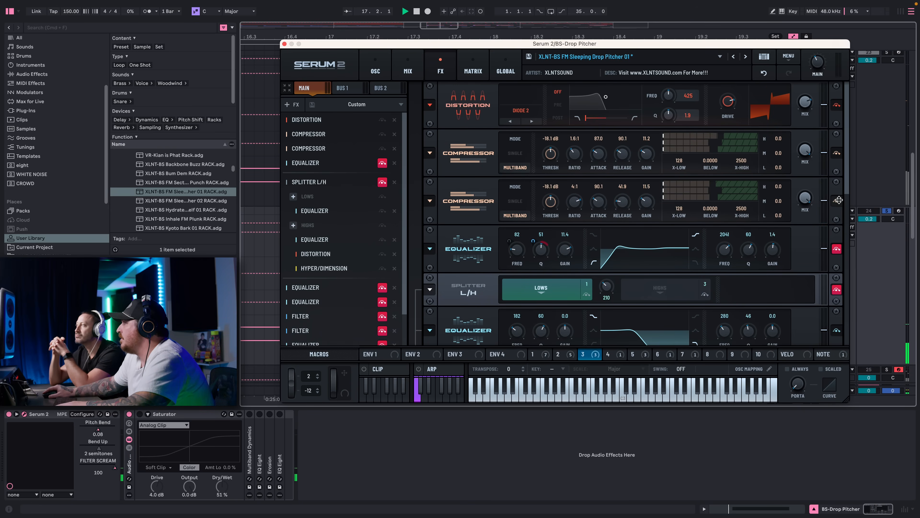
{"action": "key", "text": "space"}
{"action": "key", "text": "space"}
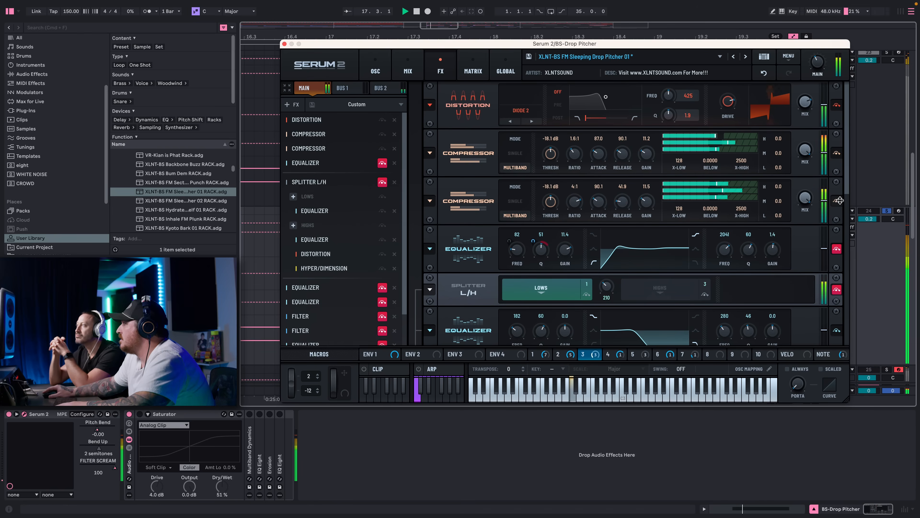
Compare the sound with and without the Main chain's Distortion and Compressors by toggling their bypass during playback.
{"action": "left_click", "coordinate": [837, 104]}
{"action": "left_click", "coordinate": [837, 104]}
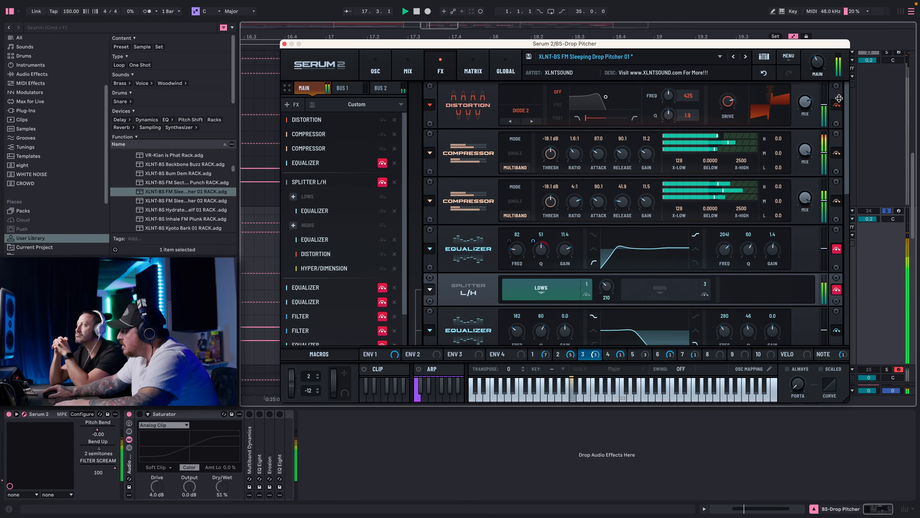
{"action": "left_click", "coordinate": [837, 152]}
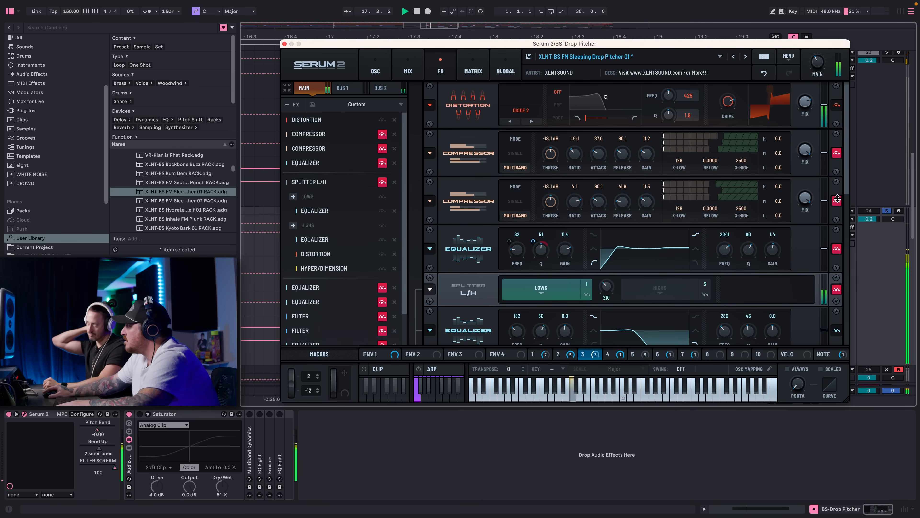
{"action": "left_click", "coordinate": [838, 152]}
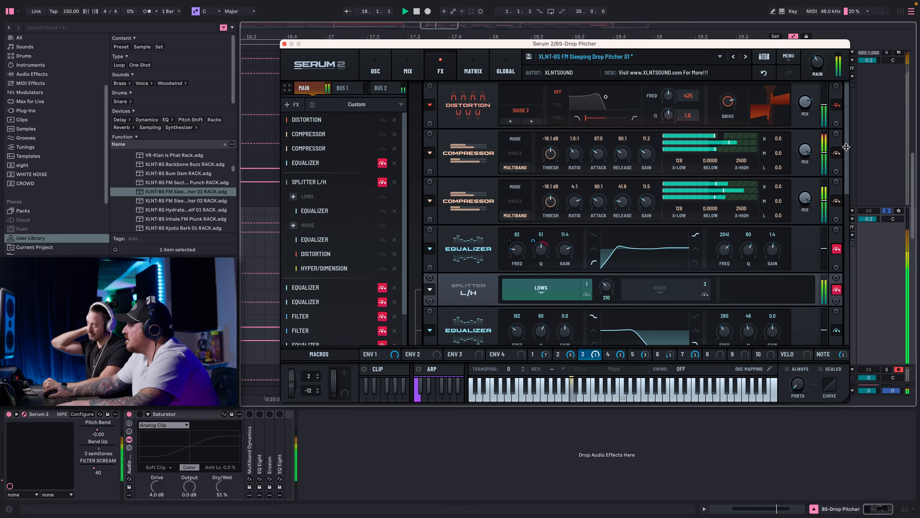
Enable the Equalizer after the Compressors in the Main chain and reactivate the bypassed LFO 1 modulation on its low-band frequency.
{"action": "scroll", "coordinate": [830, 156], "scroll_direction": "down", "scroll_amount": 3}
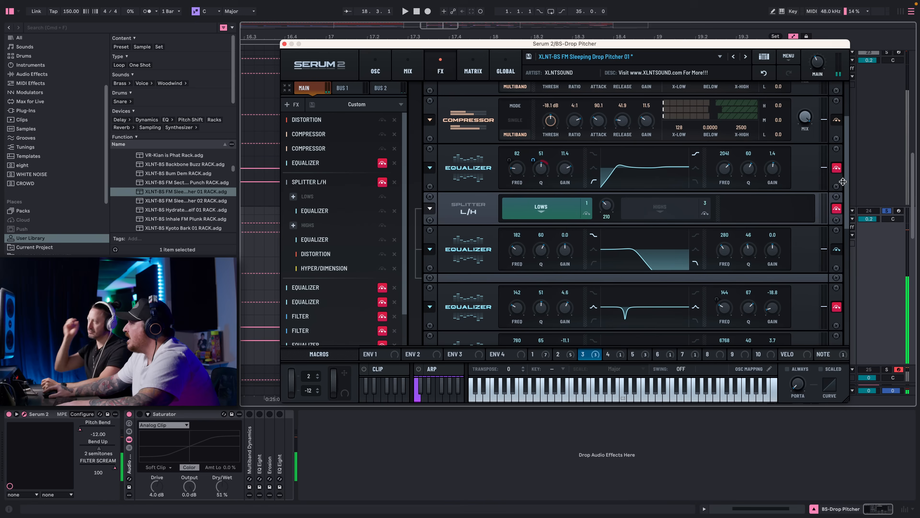
{"action": "left_click", "coordinate": [839, 165]}
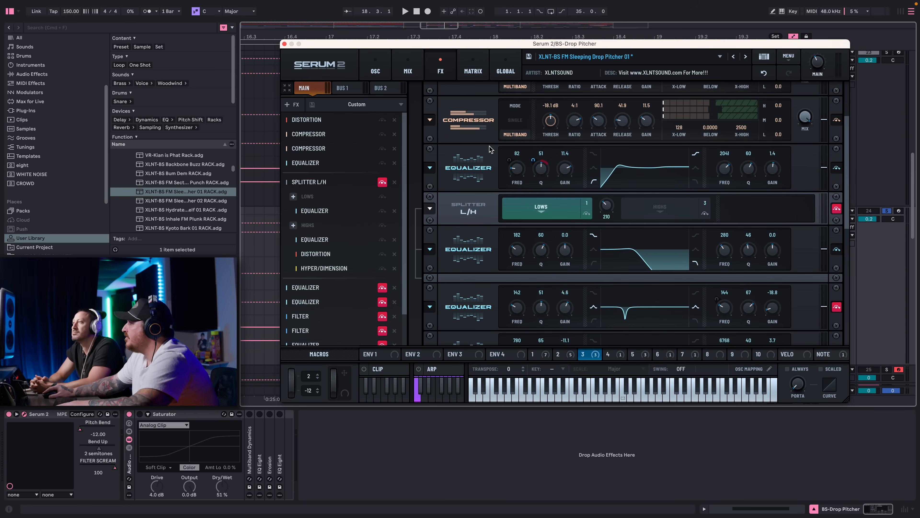
{"action": "left_click", "coordinate": [500, 353]}
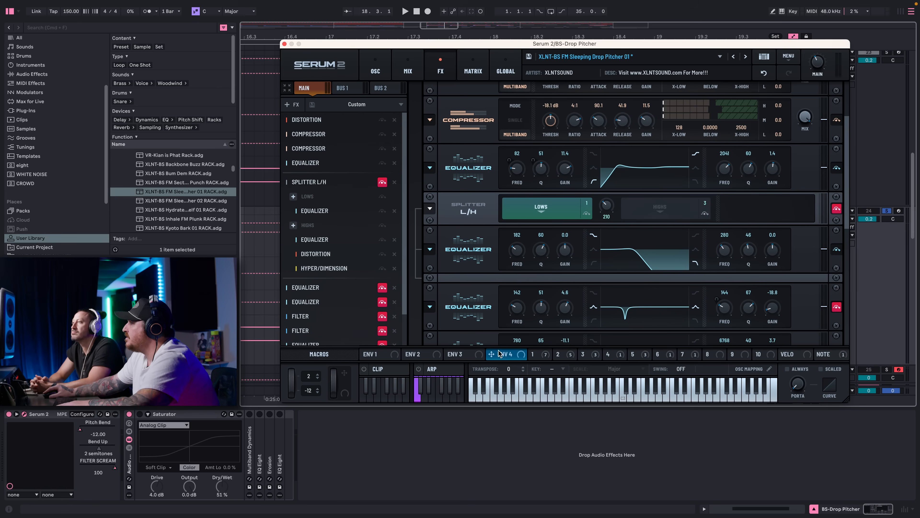
{"action": "left_click", "coordinate": [544, 353]}
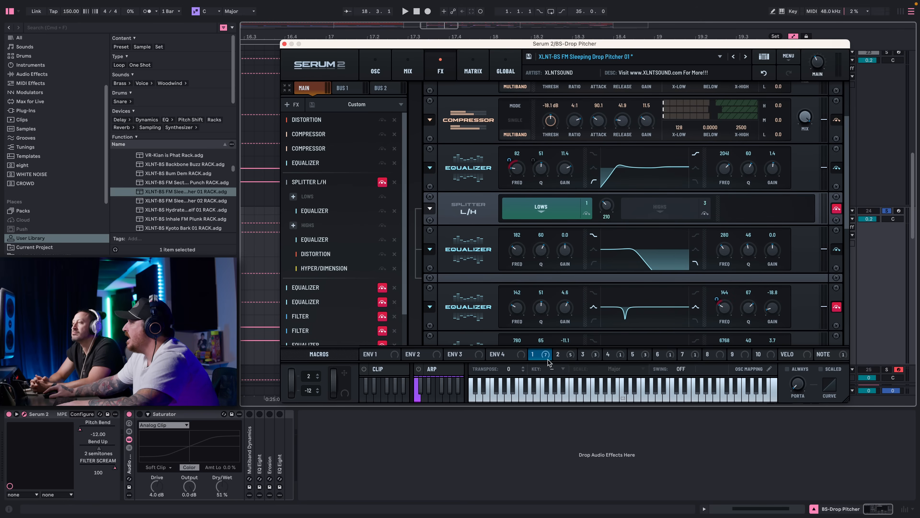
{"action": "left_click", "coordinate": [375, 68]}
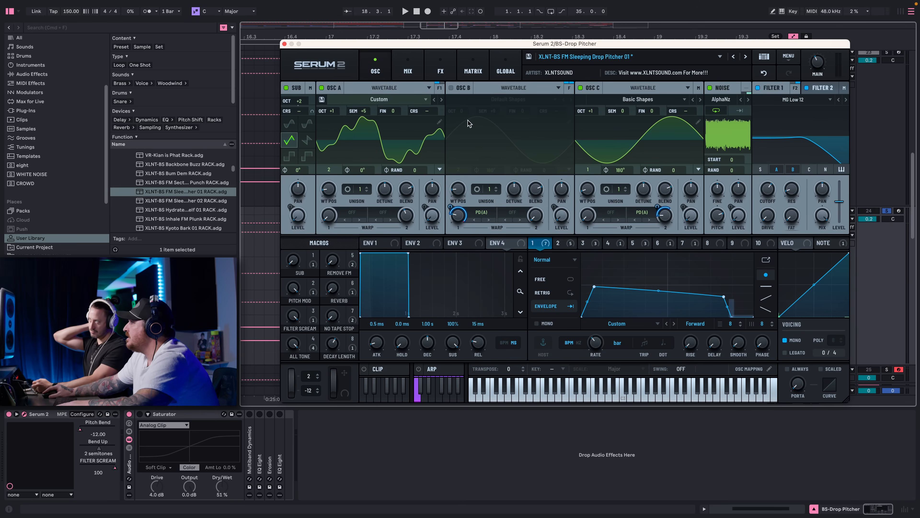
{"action": "left_click", "coordinate": [440, 68]}
{"action": "right_click", "coordinate": [511, 239]}
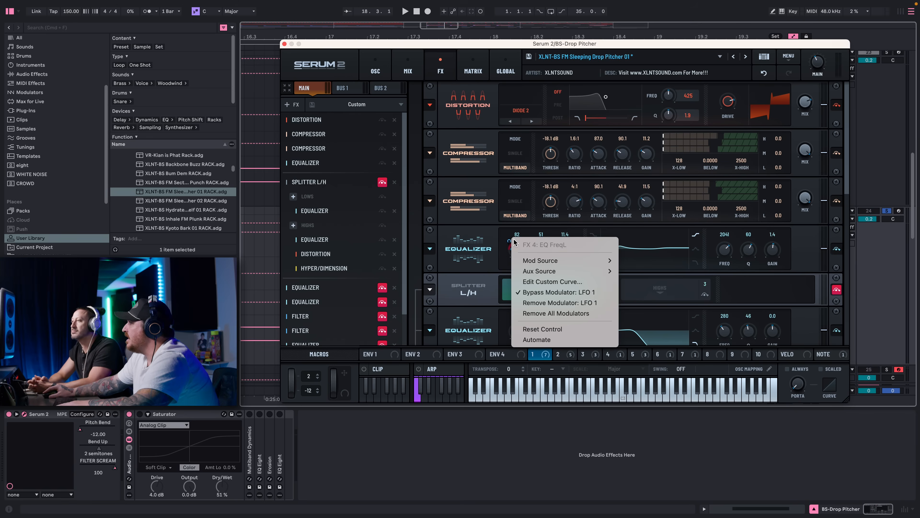
{"action": "left_click", "coordinate": [565, 293]}
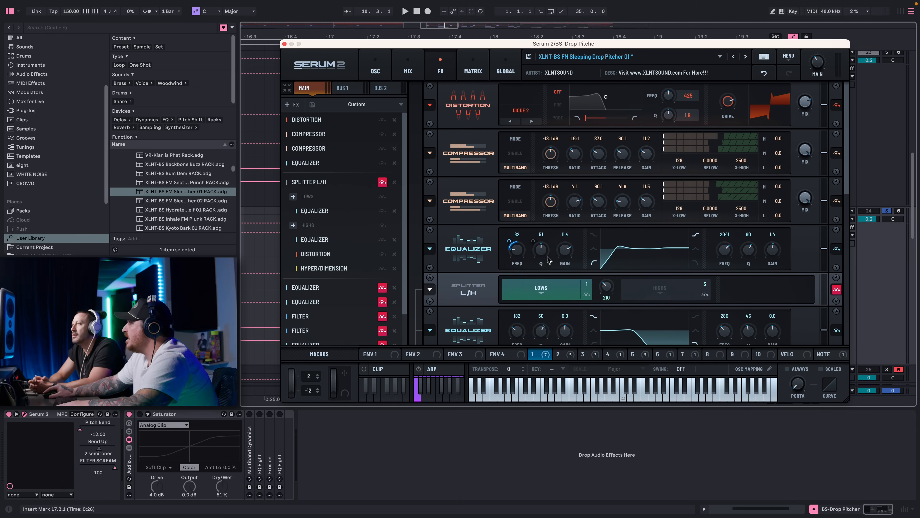
Look through the LFOs and envelopes to find which one modulates the same Equalizer's low-band Q.
{"action": "mouse_move", "coordinate": [512, 239]}
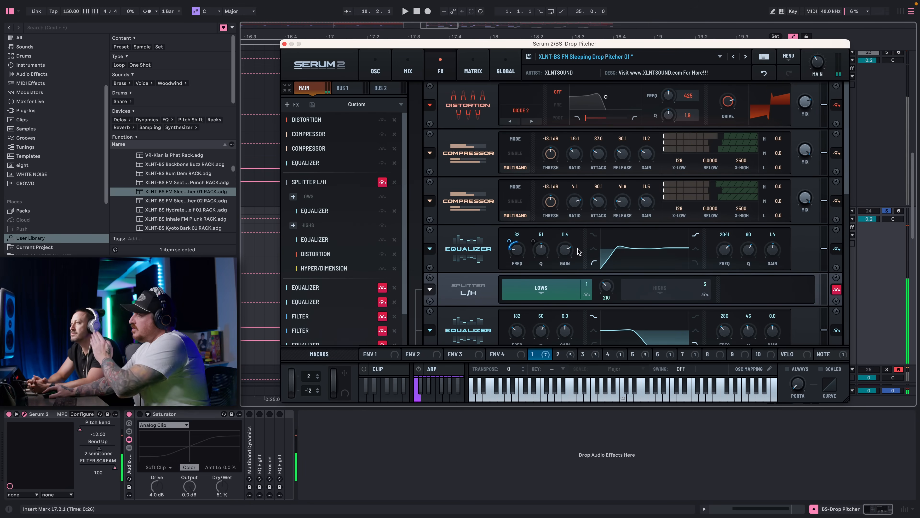
{"action": "left_click", "coordinate": [571, 351]}
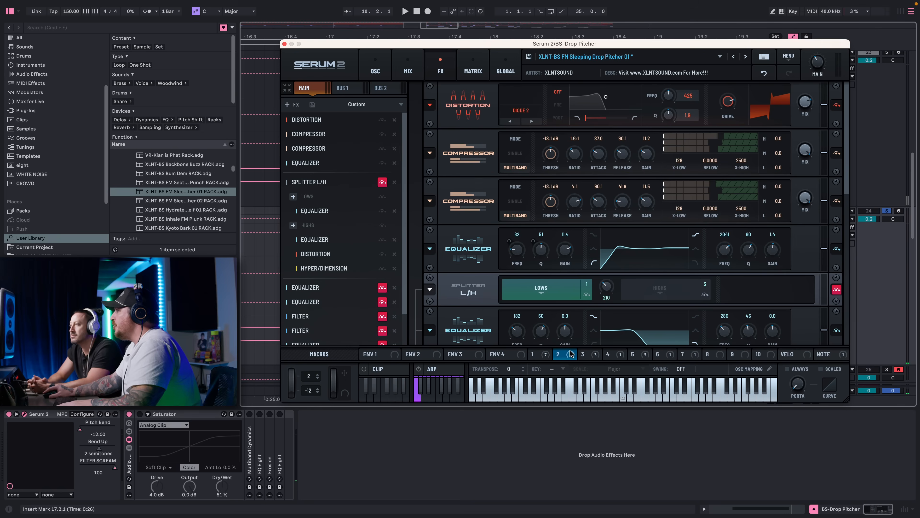
{"action": "left_click", "coordinate": [619, 355]}
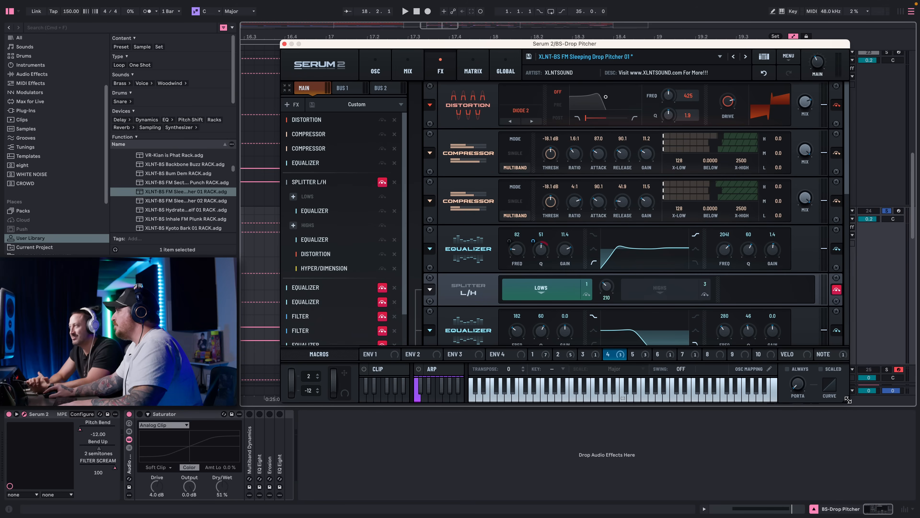
{"action": "left_click_drag", "start_coordinate": [848, 399], "coordinate": [842, 422]}
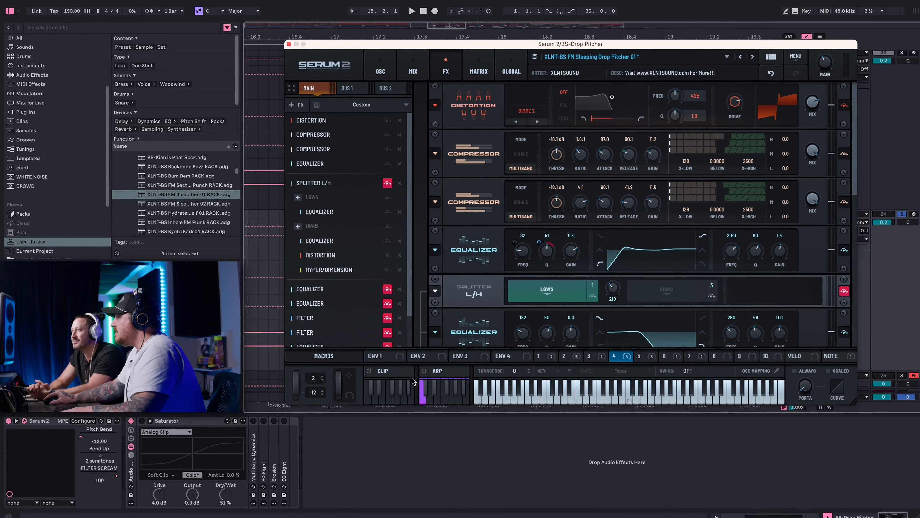
{"action": "left_click", "coordinate": [420, 356]}
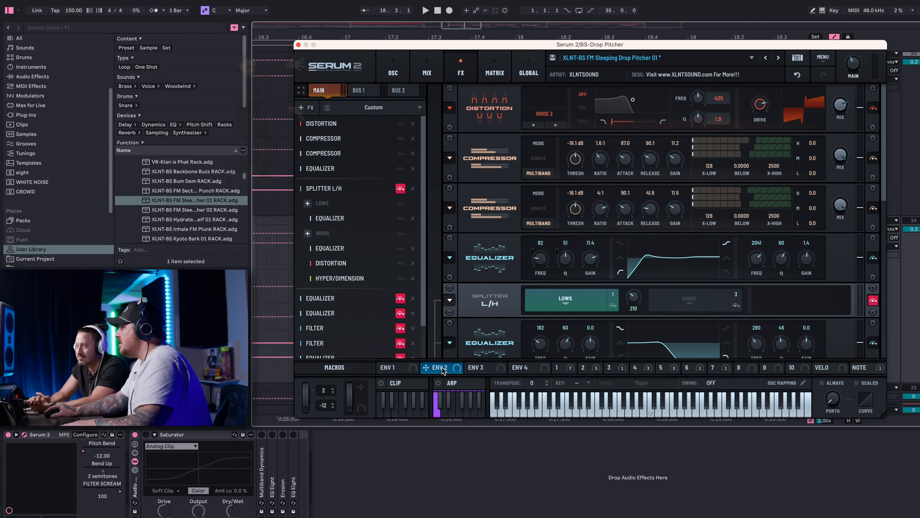
{"action": "scroll", "coordinate": [486, 354], "scroll_direction": "down", "scroll_amount": 5}
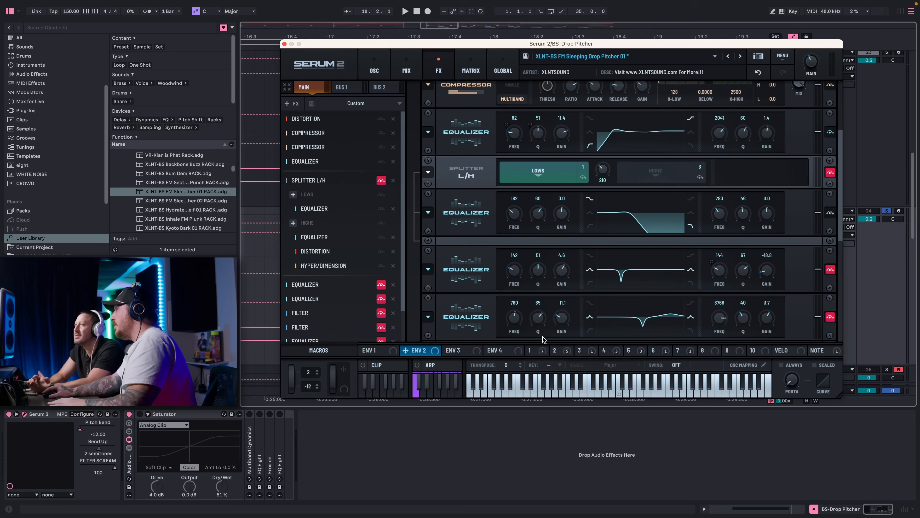
{"action": "scroll", "coordinate": [540, 198], "scroll_direction": "up", "scroll_amount": 2}
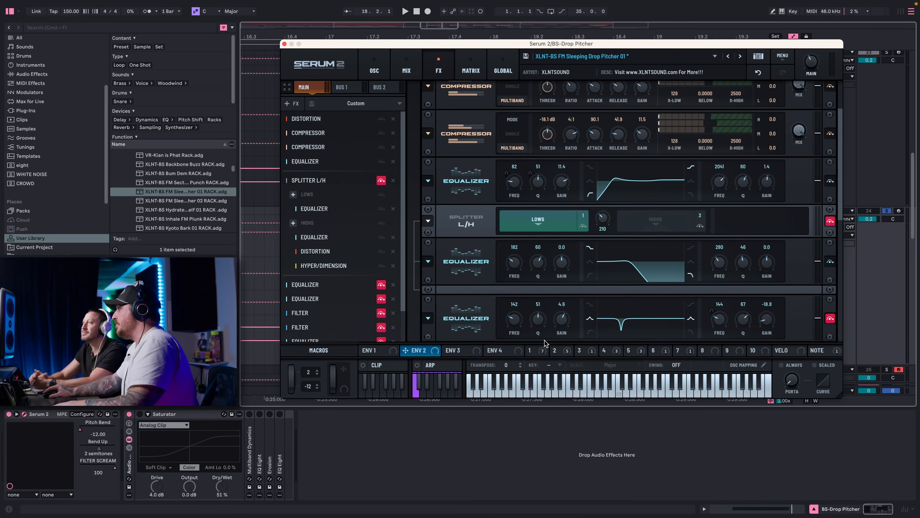
Examine LFO 4's shape, reactivate its bypassed modulation on the Equalizer's low-band Q, and play the patch.
{"action": "left_click", "coordinate": [375, 69]}
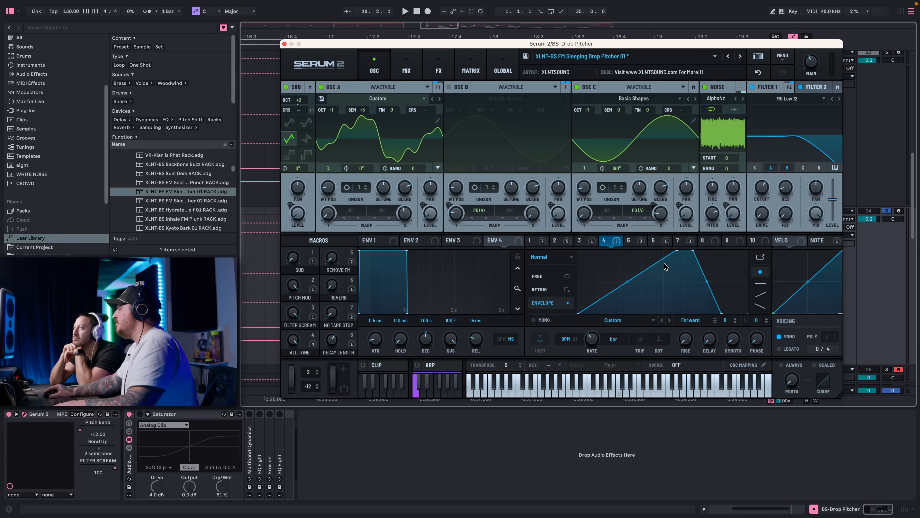
{"action": "left_click", "coordinate": [406, 69]}
{"action": "left_click", "coordinate": [438, 69]}
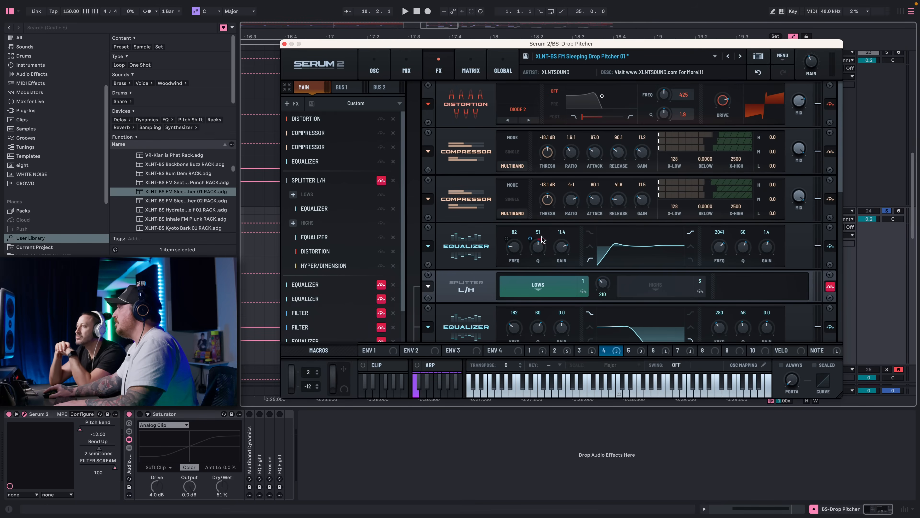
{"action": "right_click", "coordinate": [530, 238]}
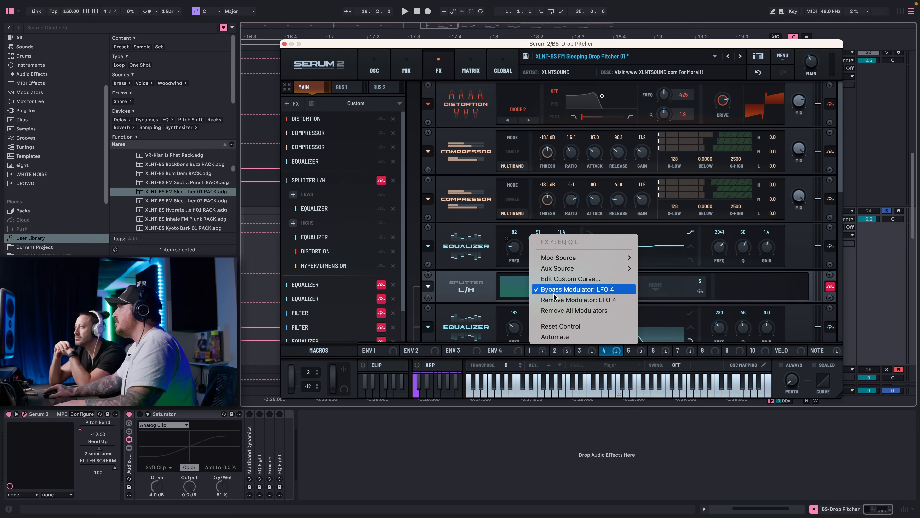
{"action": "left_click", "coordinate": [566, 289]}
{"action": "key", "text": "space"}
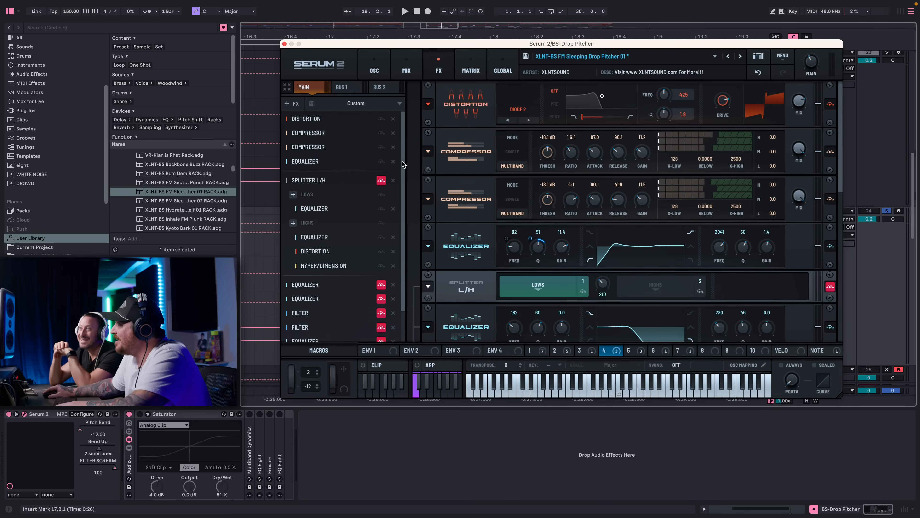
Enable the Splitter L/H and the Hyper/Dimension in its Highs branch, and play the patch.
{"action": "scroll", "coordinate": [406, 170], "scroll_direction": "down", "scroll_amount": 3}
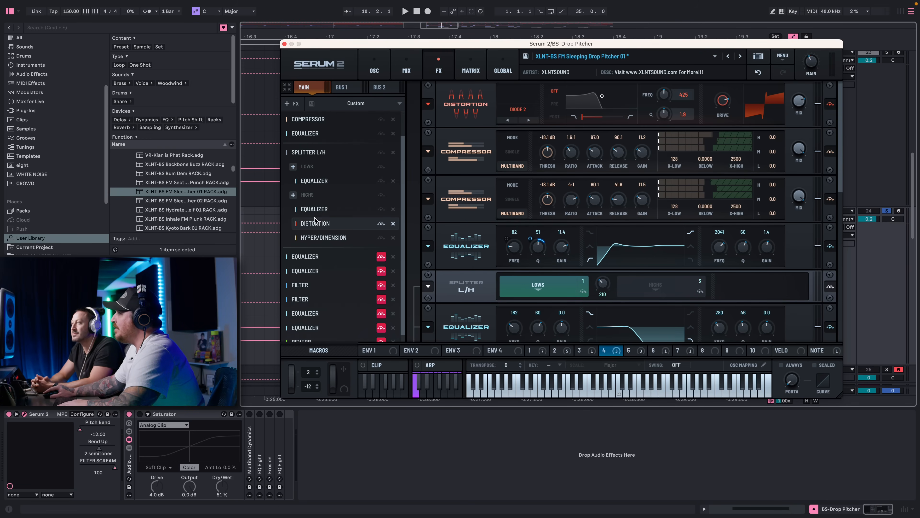
{"action": "left_click", "coordinate": [312, 183]}
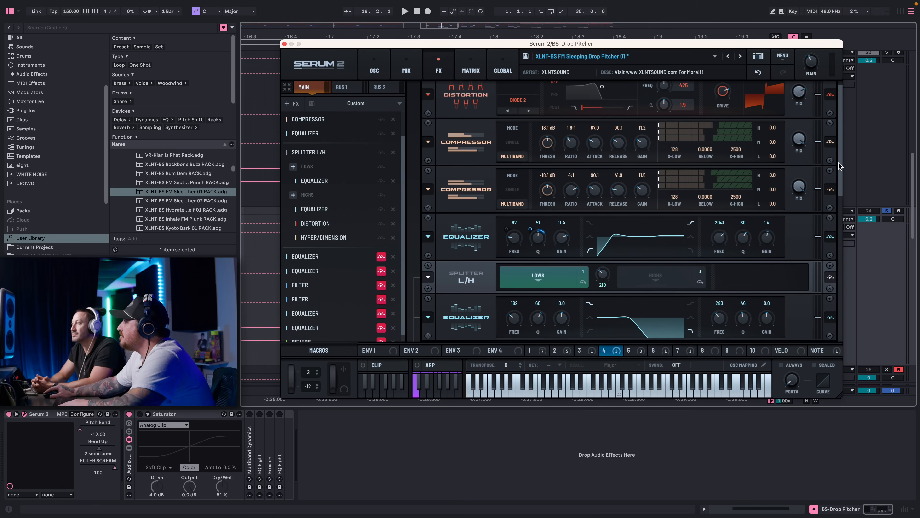
{"action": "scroll", "coordinate": [840, 166], "scroll_direction": "down", "scroll_amount": 5}
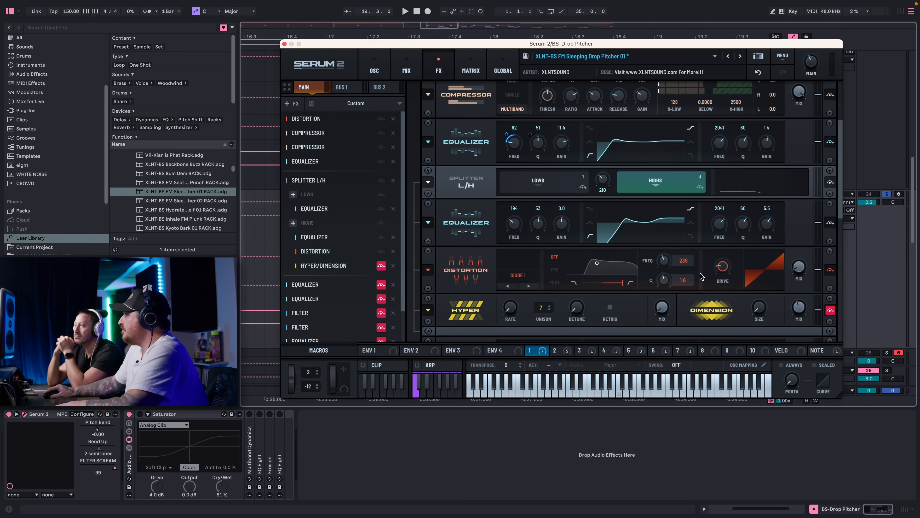
{"action": "left_click", "coordinate": [381, 266]}
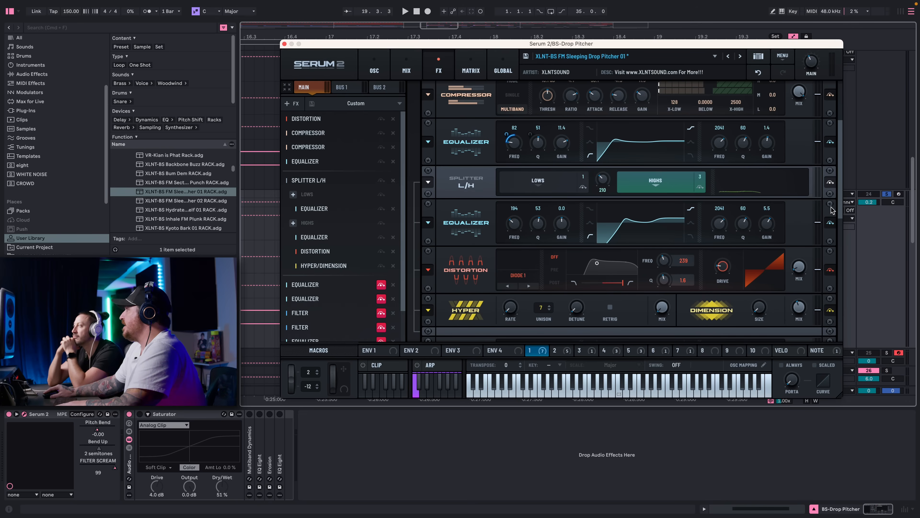
{"action": "left_click_drag", "start_coordinate": [840, 211], "coordinate": [843, 233]}
{"action": "key", "text": "space"}
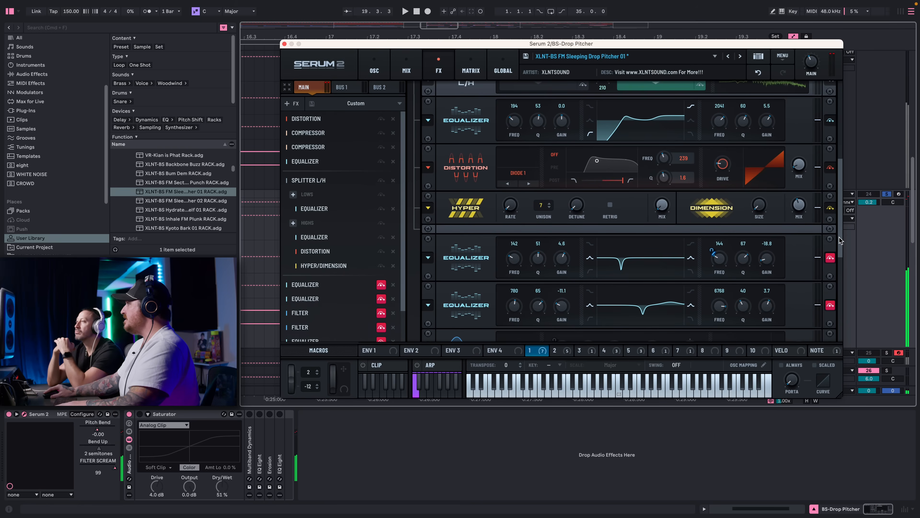
Examine the LFO 1 modulation on the high-band frequency and enable the two Equalizers after the splitter while playing the patch.
{"action": "scroll", "coordinate": [527, 343], "scroll_direction": "down", "scroll_amount": 4}
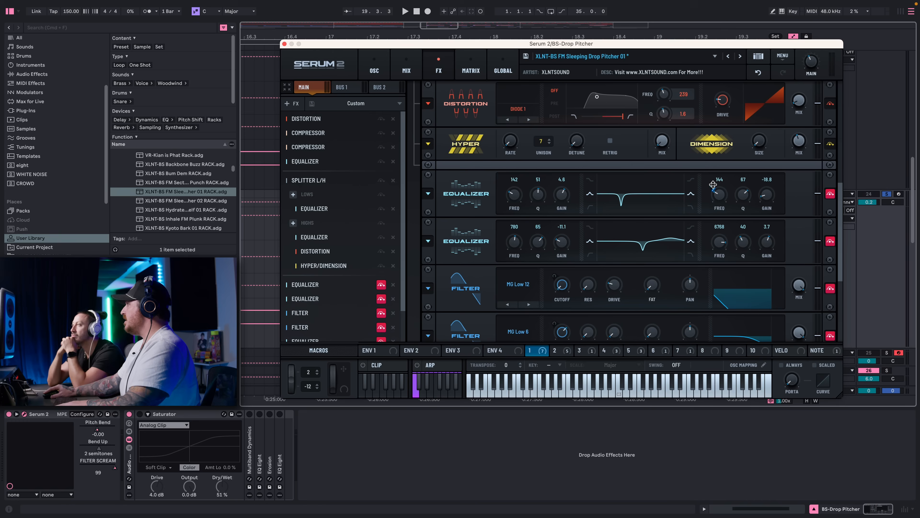
{"action": "left_click_drag", "start_coordinate": [713, 185], "coordinate": [713, 183]}
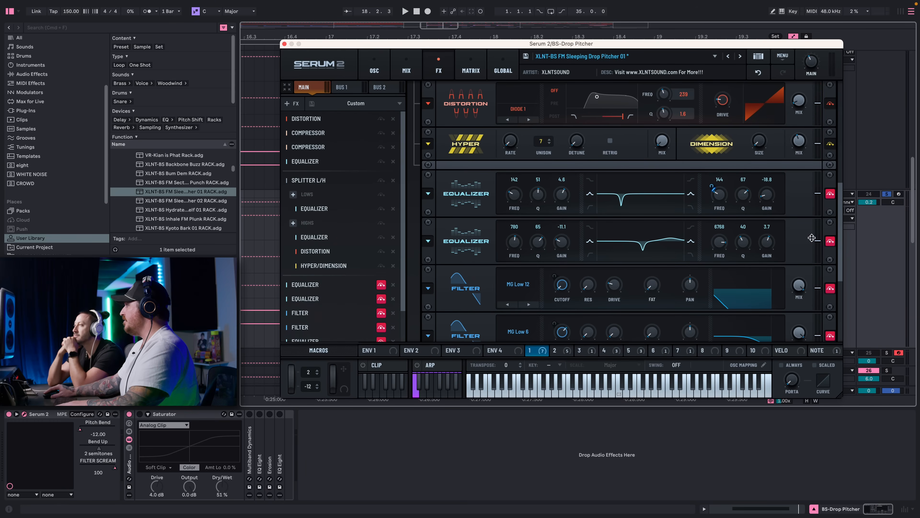
{"action": "left_click", "coordinate": [830, 241]}
{"action": "key", "text": "space"}
{"action": "left_click", "coordinate": [830, 193]}
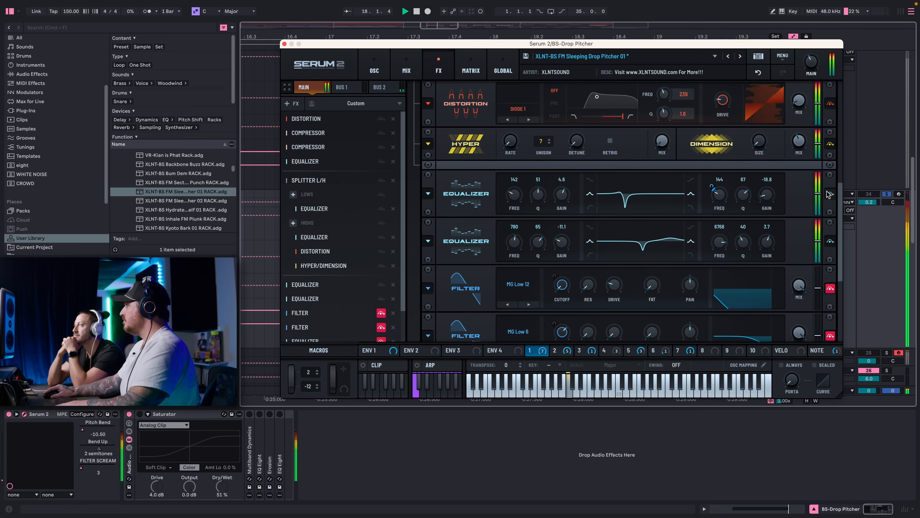
Enable the MG Low 12 Filter, play the patch, and reactivate the bypassed LFO 2 modulation on its cutoff.
{"action": "scroll", "coordinate": [839, 197], "scroll_direction": "down", "scroll_amount": 5}
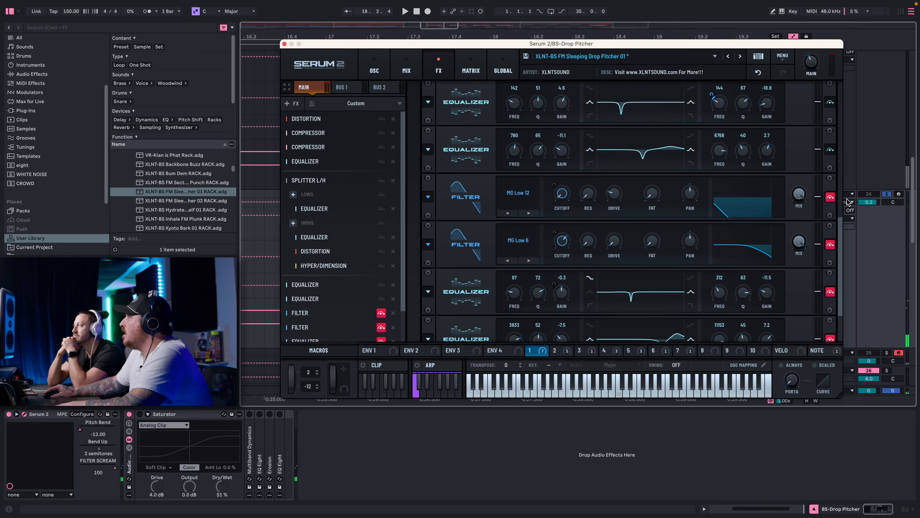
{"action": "left_click", "coordinate": [831, 197]}
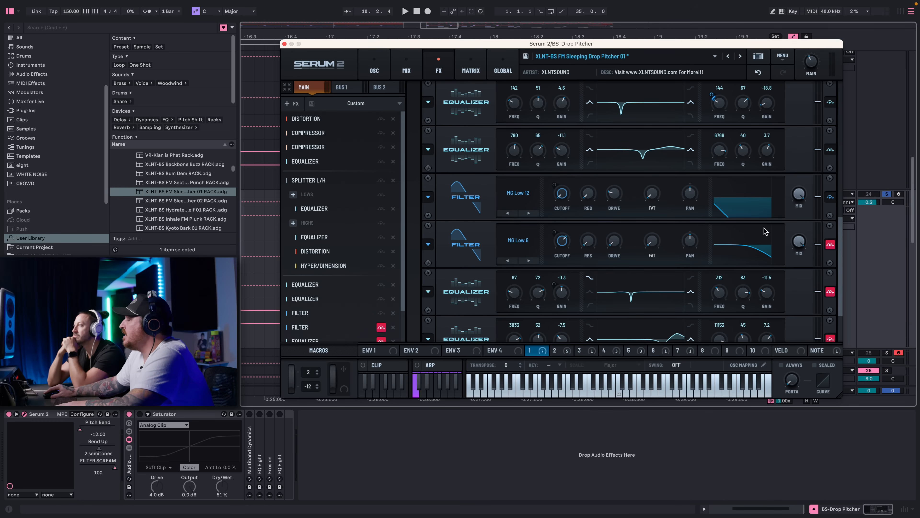
{"action": "key", "text": "space"}
{"action": "key", "text": "space"}
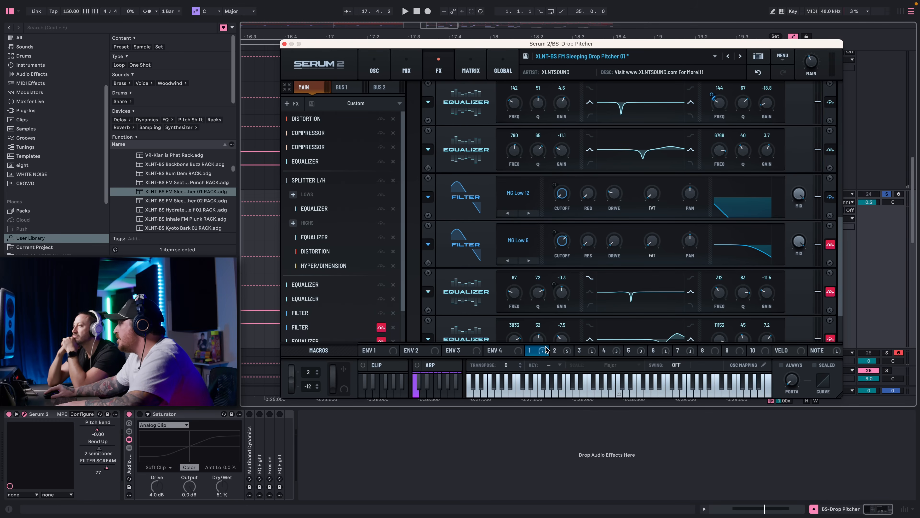
{"action": "left_click", "coordinate": [559, 346]}
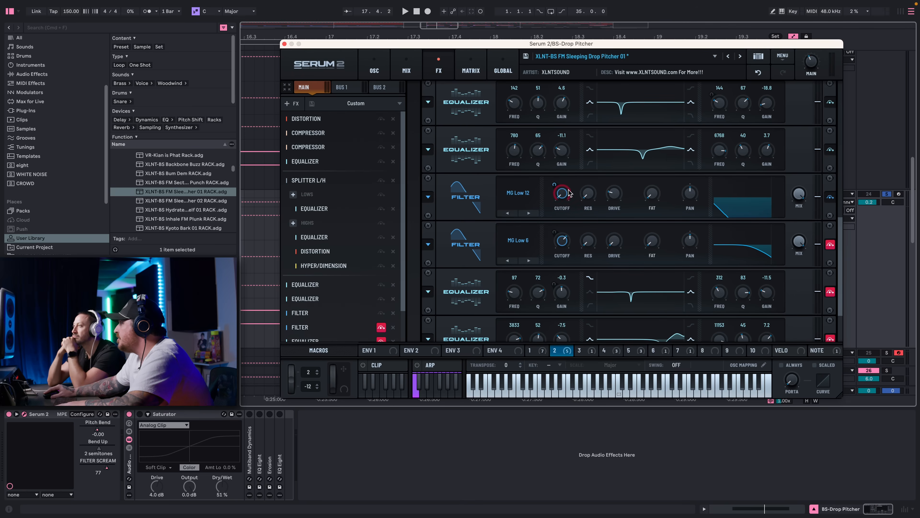
{"action": "right_click", "coordinate": [554, 181]}
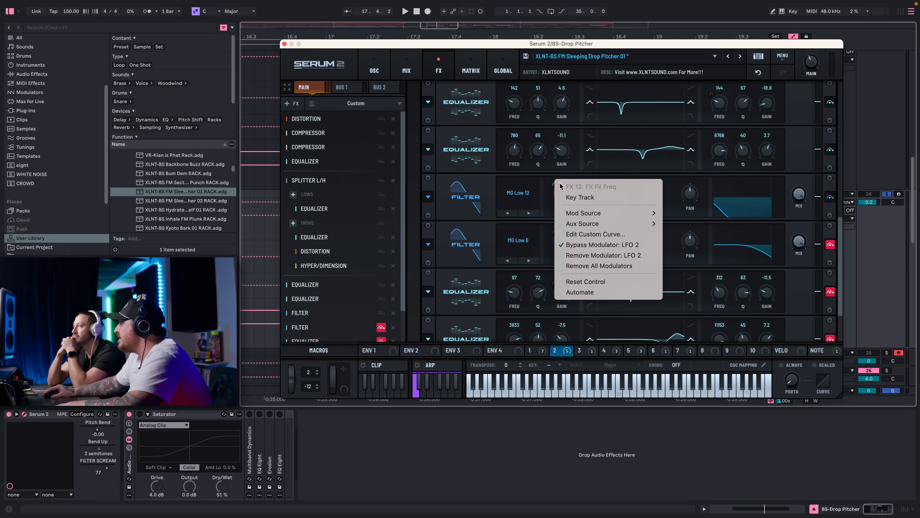
{"action": "left_click", "coordinate": [566, 244]}
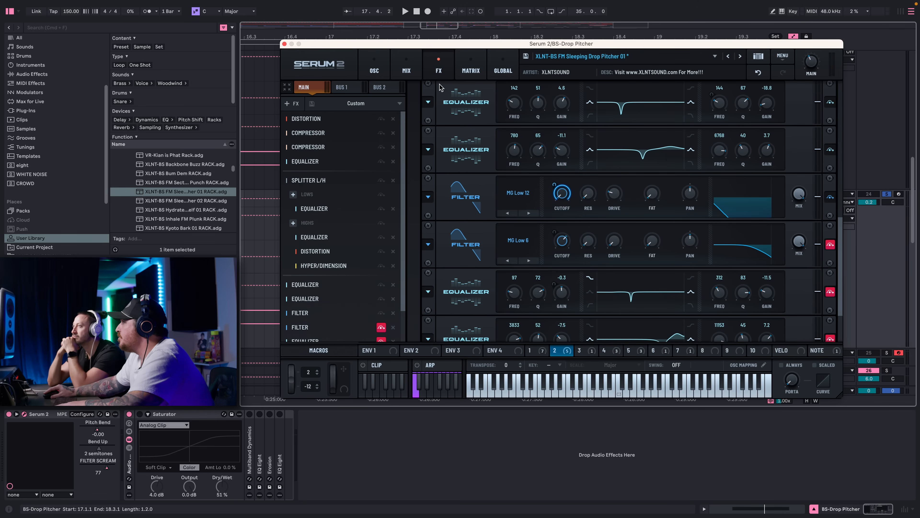
Examine LFO 2's shape, switch oscillator B back on, and play the patch from the Main effects chain.
{"action": "left_click", "coordinate": [406, 66]}
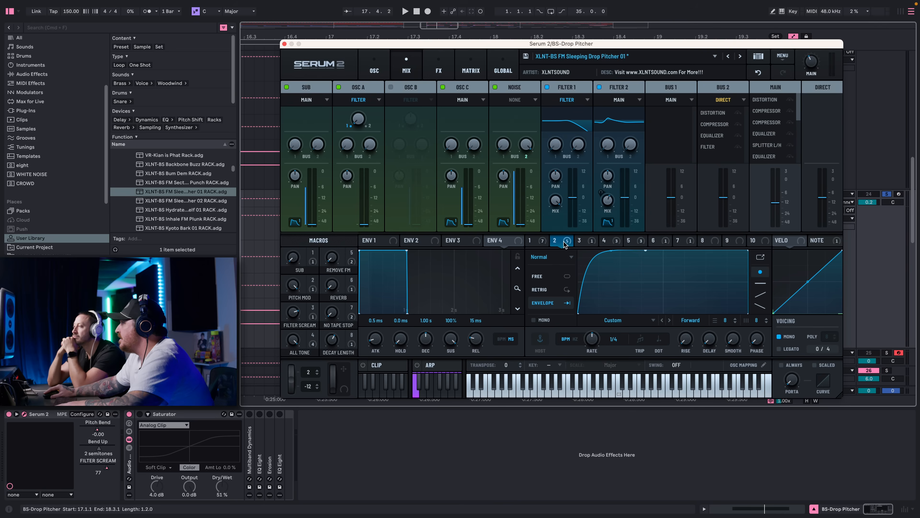
{"action": "left_click", "coordinate": [382, 62]}
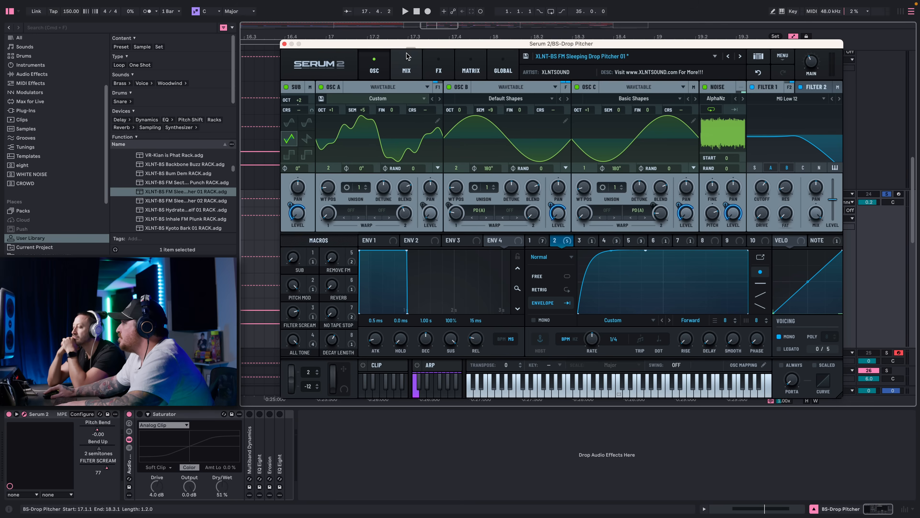
{"action": "left_click", "coordinate": [407, 55]}
{"action": "left_click", "coordinate": [439, 64]}
{"action": "key", "text": "space"}
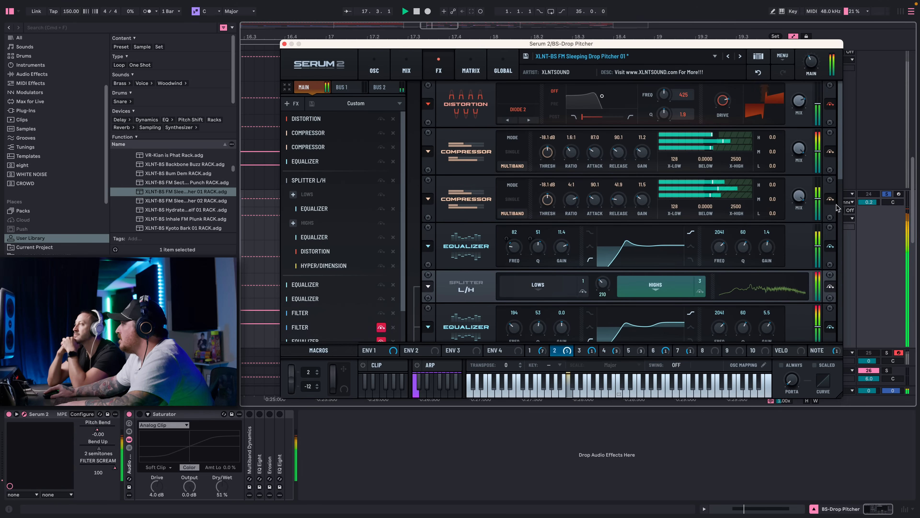
Enable the MG Low 6 Filter in the Main effects and find which LFO modulates its cutoff.
{"action": "scroll", "coordinate": [838, 157], "scroll_direction": "down", "scroll_amount": 10}
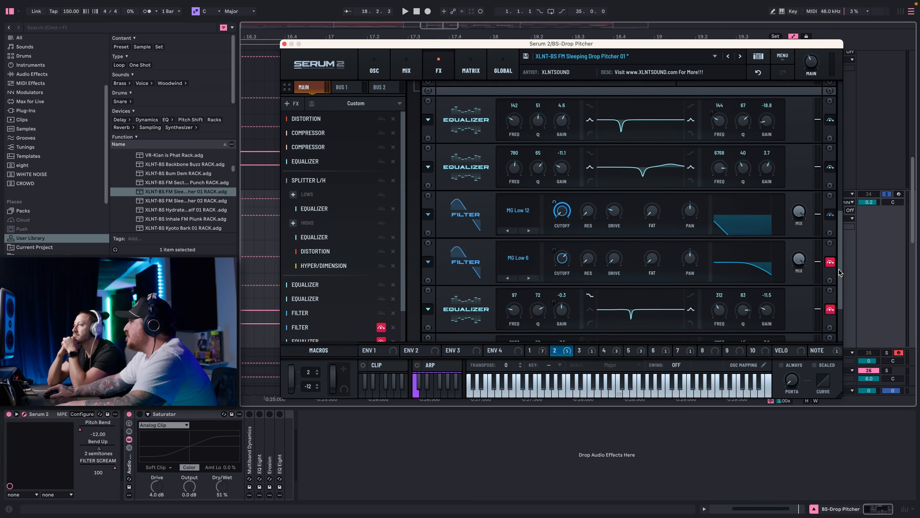
{"action": "left_click", "coordinate": [830, 262]}
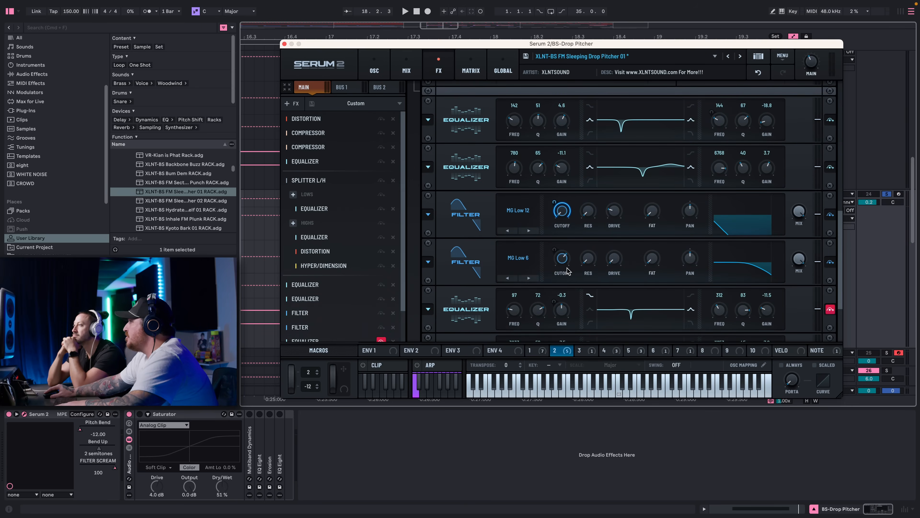
{"action": "left_click", "coordinate": [593, 350]}
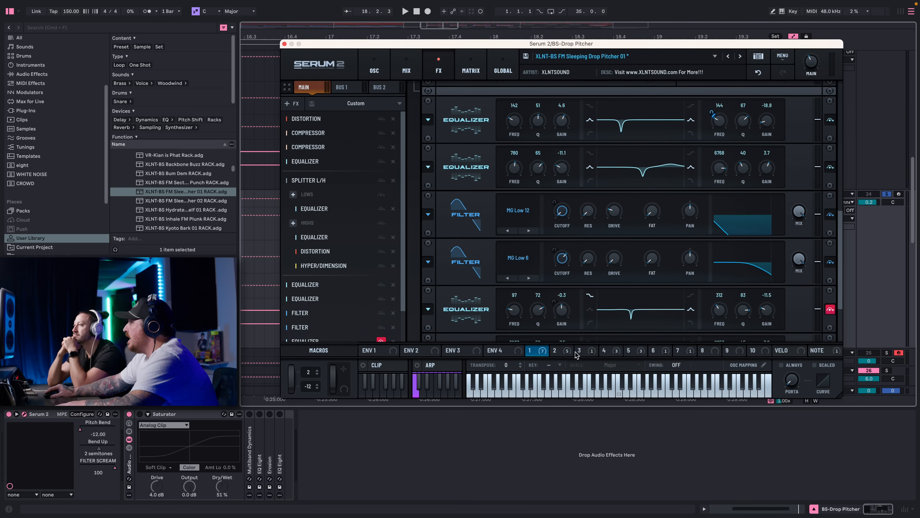
{"action": "left_click", "coordinate": [618, 351]}
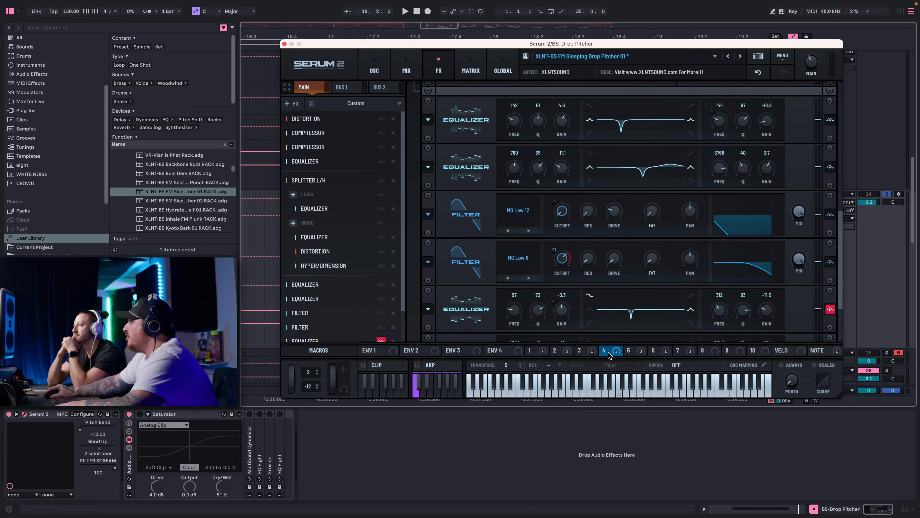
Examine LFO 4's shape and its modulation on the MG Low 6 cutoff, and play the patch.
{"action": "left_click", "coordinate": [406, 69]}
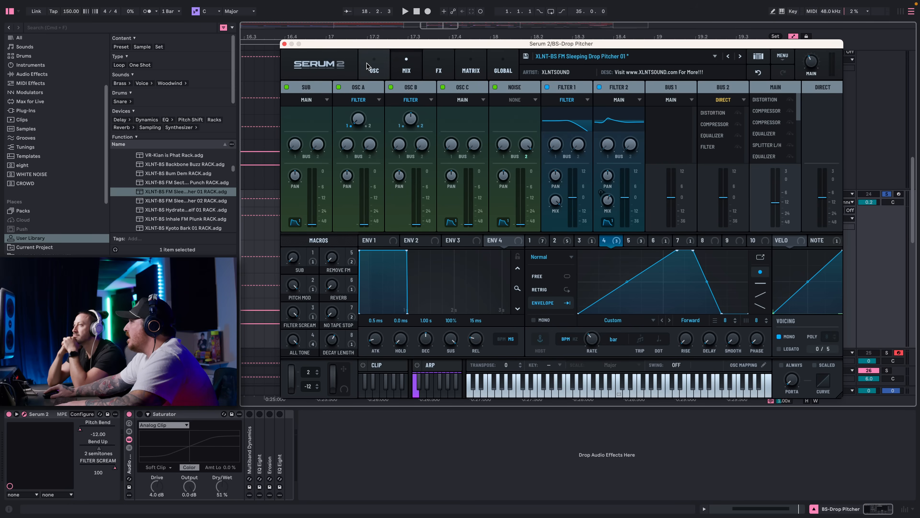
{"action": "left_click", "coordinate": [374, 69]}
{"action": "left_click", "coordinate": [441, 69]}
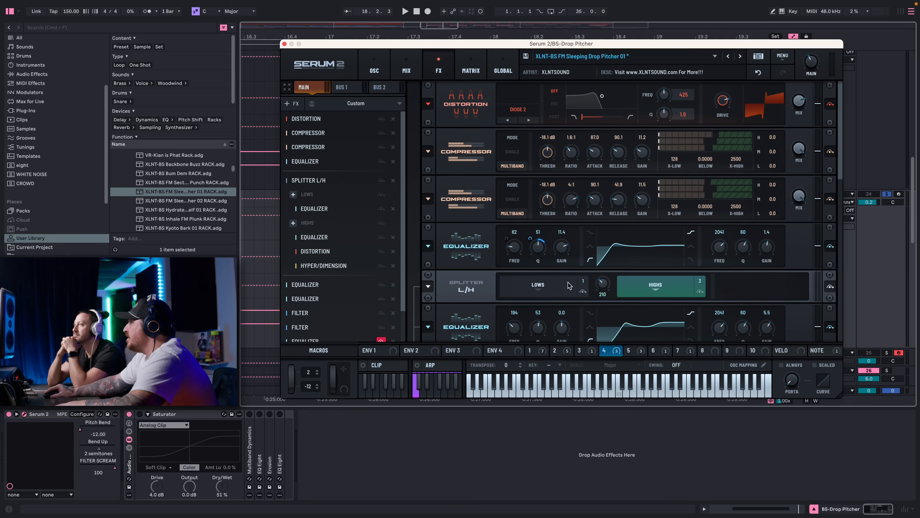
{"action": "scroll", "coordinate": [840, 157], "scroll_direction": "down", "scroll_amount": 10}
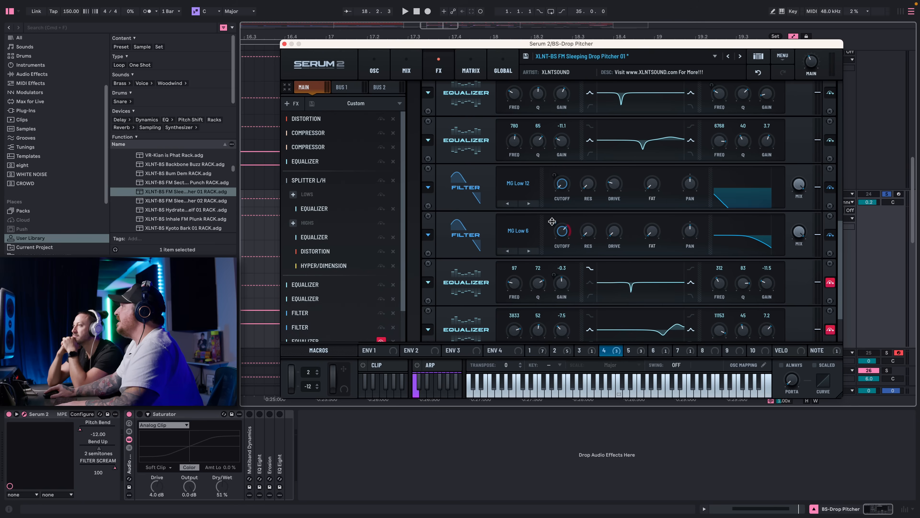
{"action": "mouse_move", "coordinate": [553, 221]}
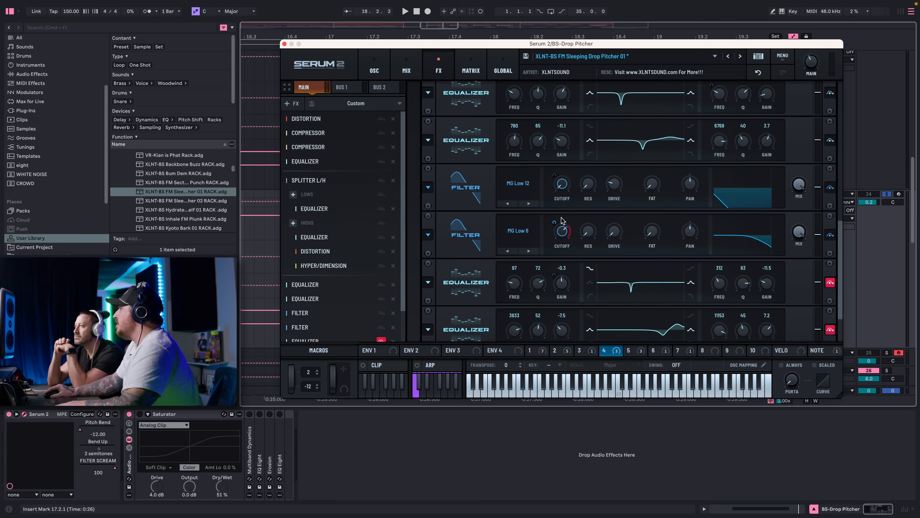
{"action": "key", "text": "space"}
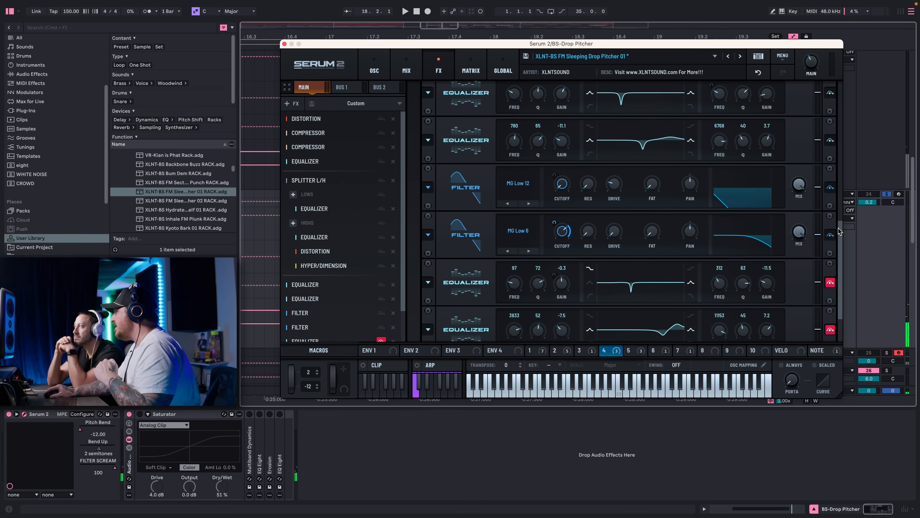
Enable the Equalizer directly after the MG Low 6 Filter in the Main effects chain.
{"action": "left_click_drag", "start_coordinate": [840, 225], "coordinate": [848, 273]}
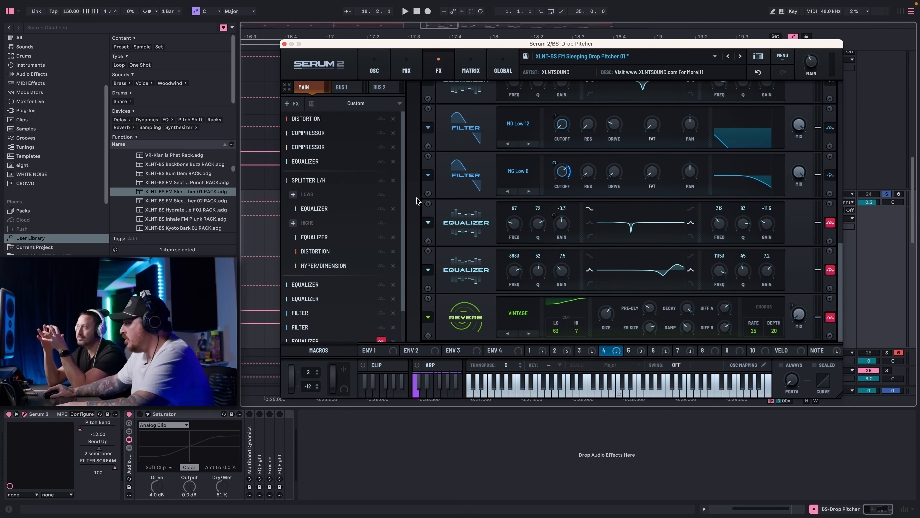
{"action": "scroll", "coordinate": [418, 259], "scroll_direction": "down", "scroll_amount": 3}
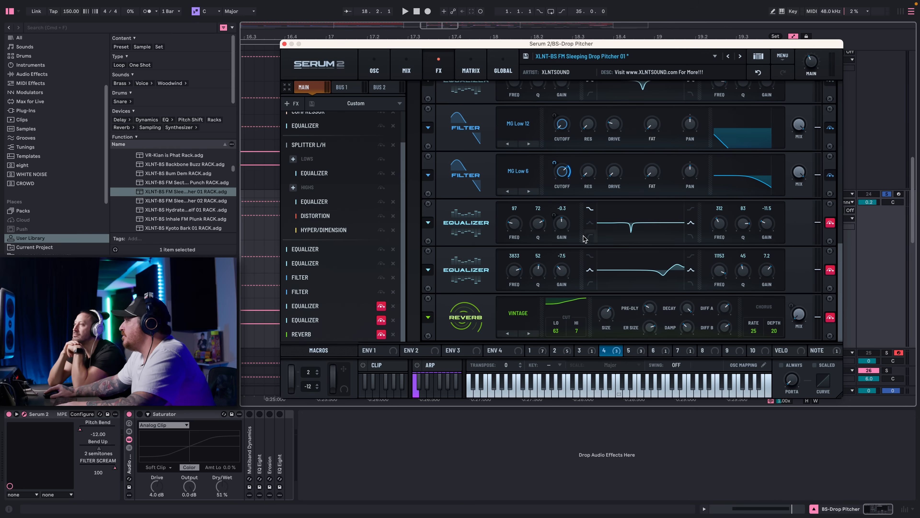
{"action": "left_click", "coordinate": [830, 225]}
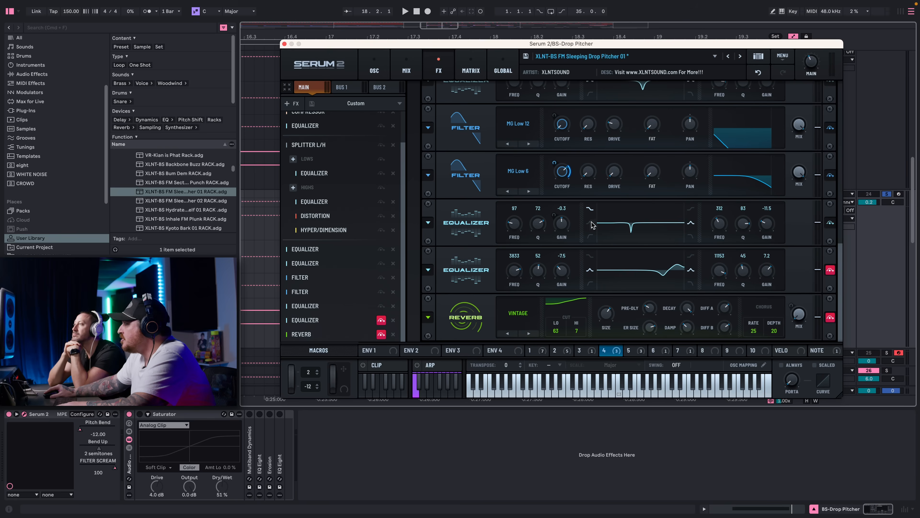
Check the LFO sources one by one for modulations on the newly enabled Equalizer.
{"action": "left_click", "coordinate": [598, 350]}
{"action": "left_click", "coordinate": [619, 349]}
{"action": "left_click", "coordinate": [633, 350]}
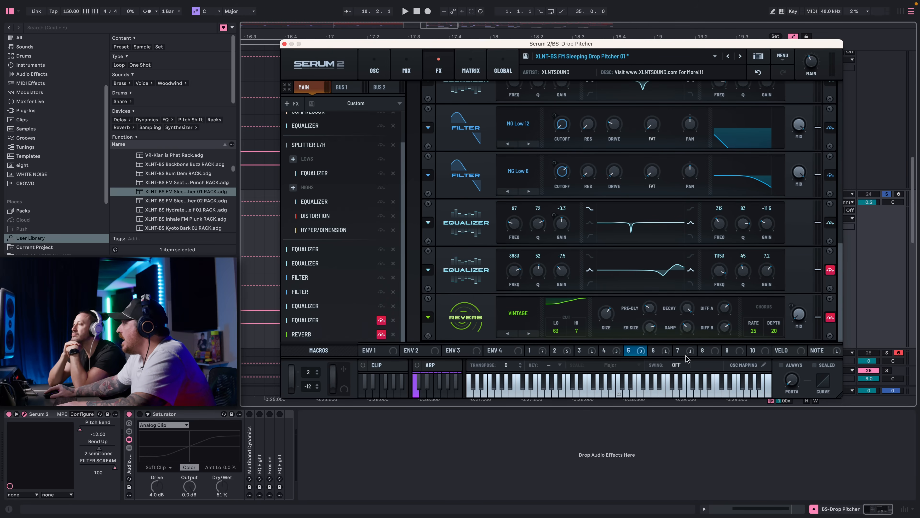
{"action": "left_click", "coordinate": [678, 351]}
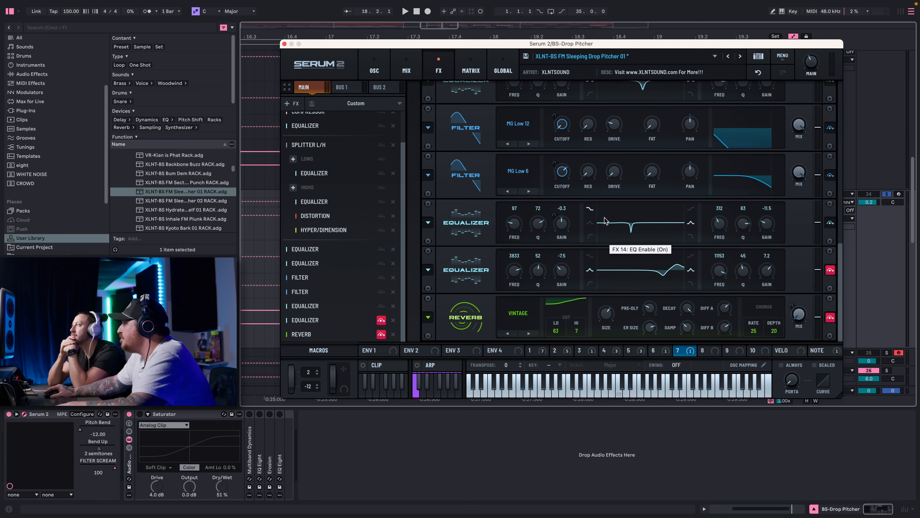
{"action": "left_click", "coordinate": [547, 354]}
{"action": "left_click", "coordinate": [560, 352]}
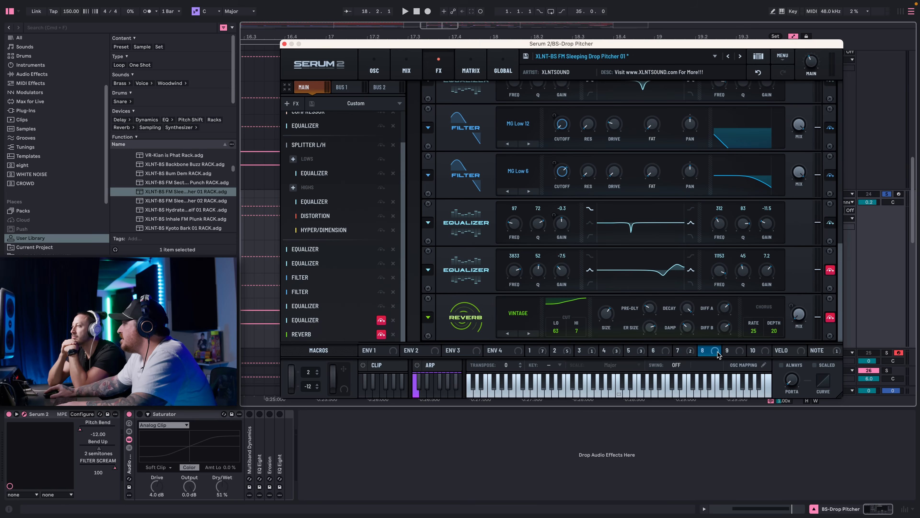
{"action": "left_click", "coordinate": [759, 351]}
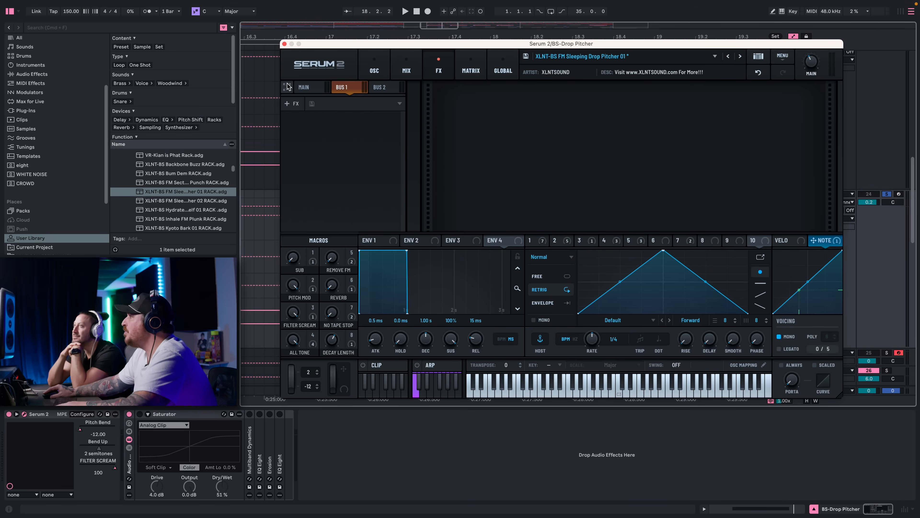
Return to the Main effects chain, bring the Equalizers near its end into view, and play the patch.
{"action": "left_click", "coordinate": [303, 88]}
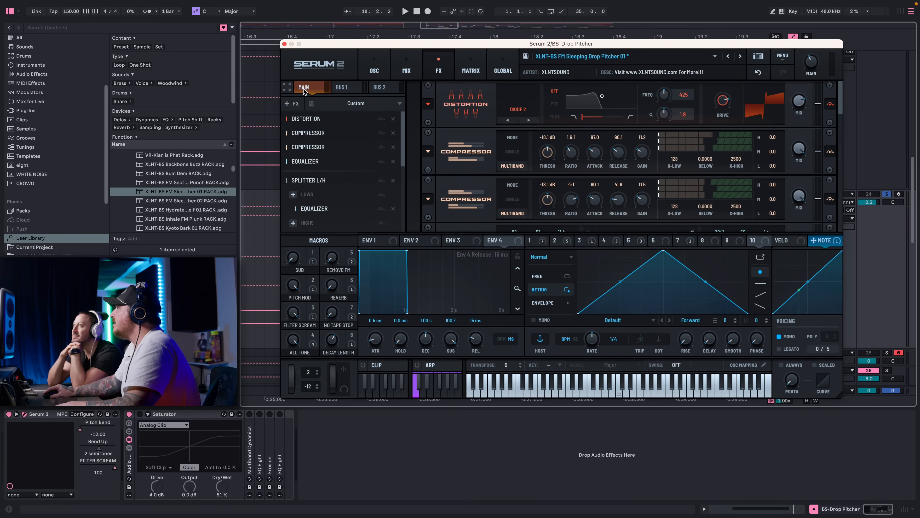
{"action": "left_click", "coordinate": [291, 87]}
{"action": "left_click", "coordinate": [291, 88]}
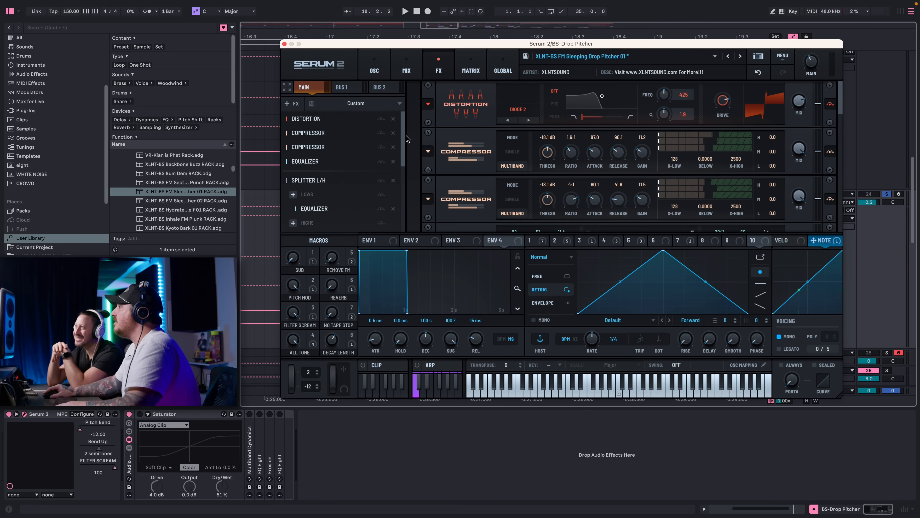
{"action": "left_click_drag", "start_coordinate": [405, 164], "coordinate": [393, 234]}
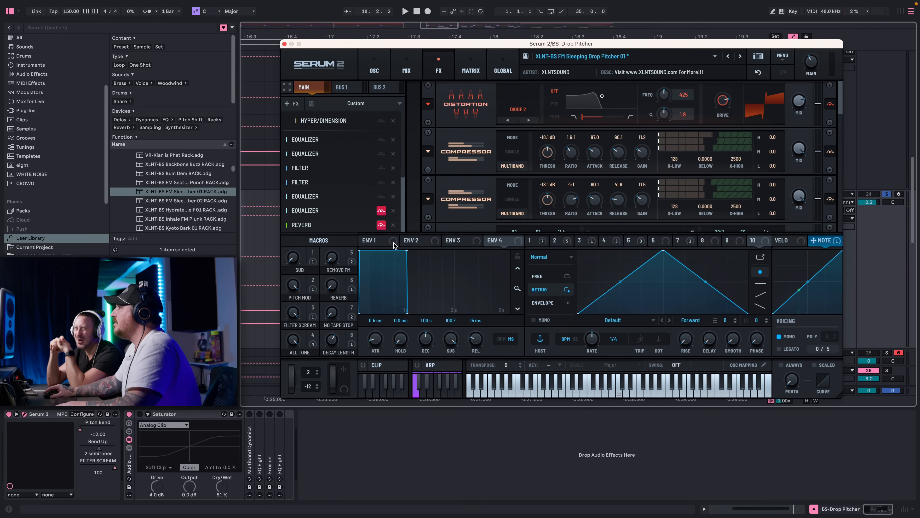
{"action": "left_click", "coordinate": [344, 210]}
{"action": "key", "text": "space"}
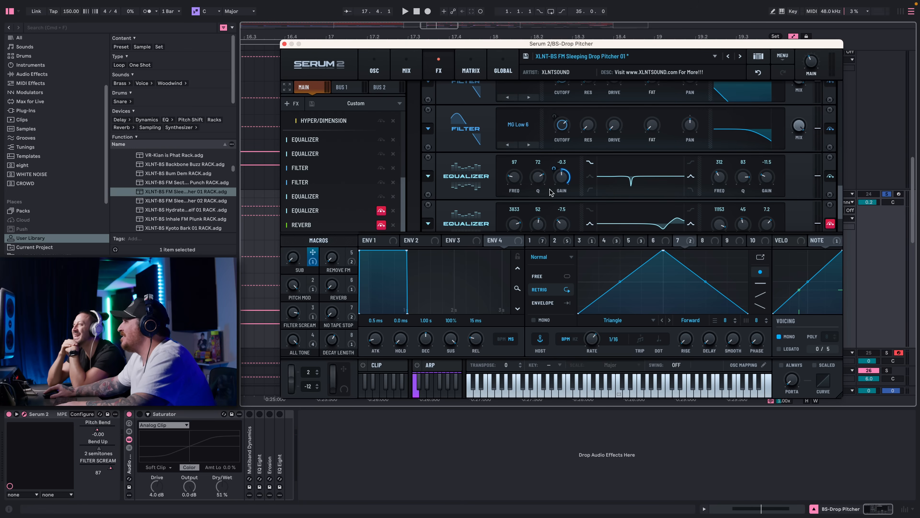
{"action": "key", "text": "space"}
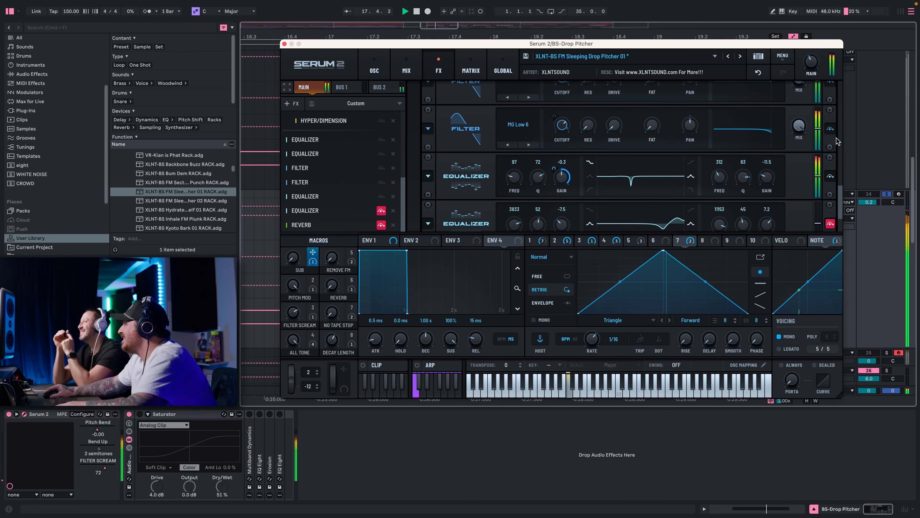
Enable the last Equalizer and the Vintage Reverb at the end of the Main chain, and play the patch.
{"action": "scroll", "coordinate": [812, 222], "scroll_direction": "down", "scroll_amount": 2}
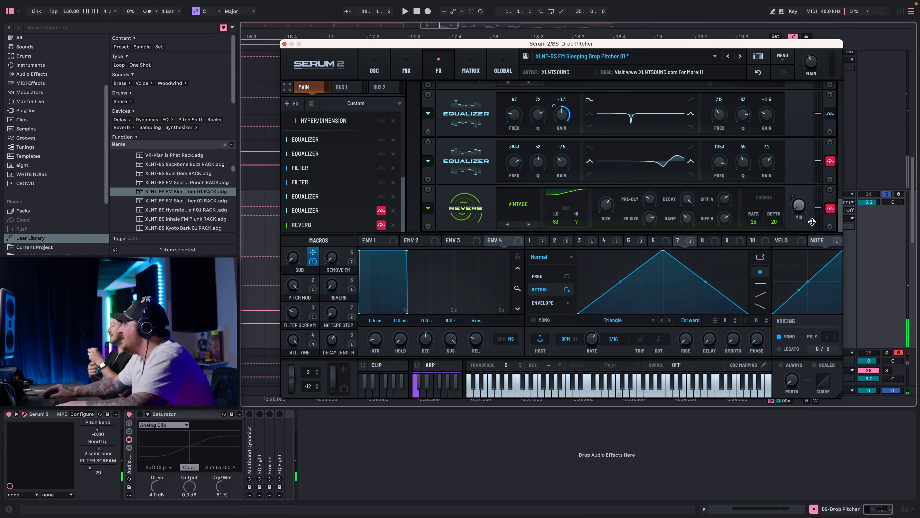
{"action": "left_click", "coordinate": [830, 160]}
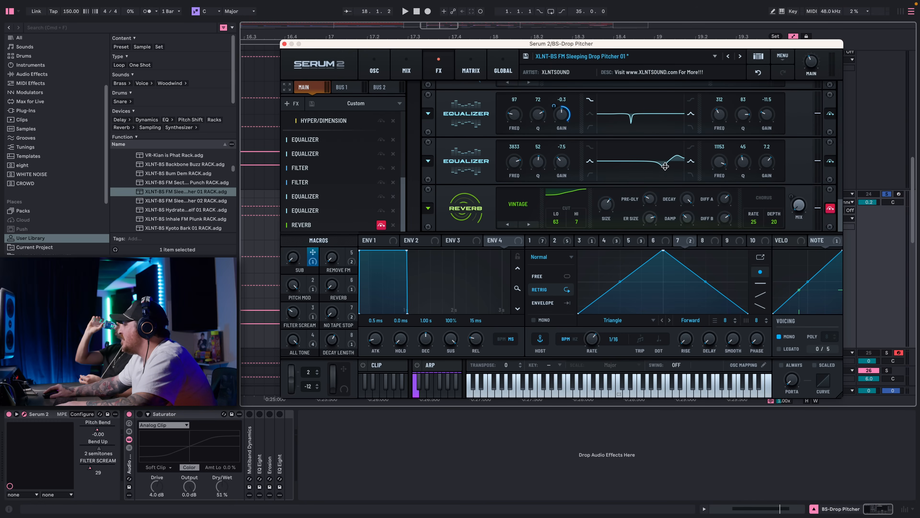
{"action": "key", "text": "space"}
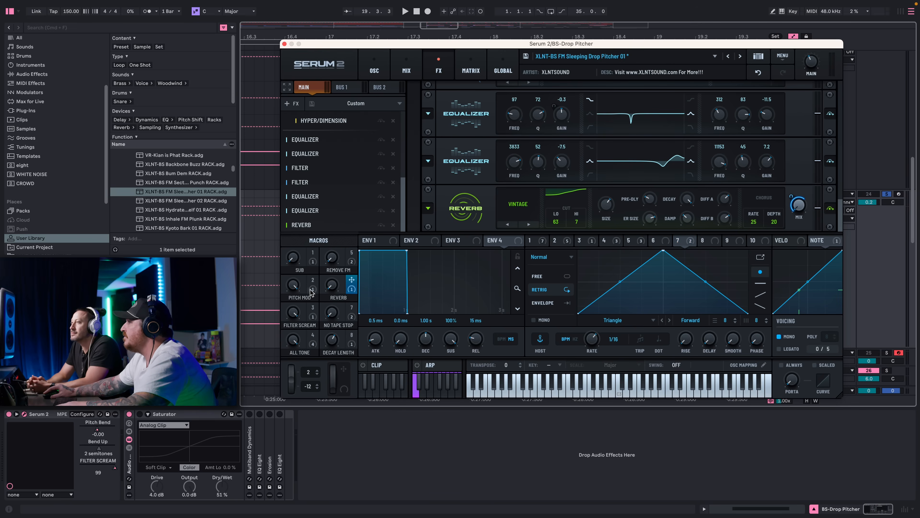
{"action": "key", "text": "space"}
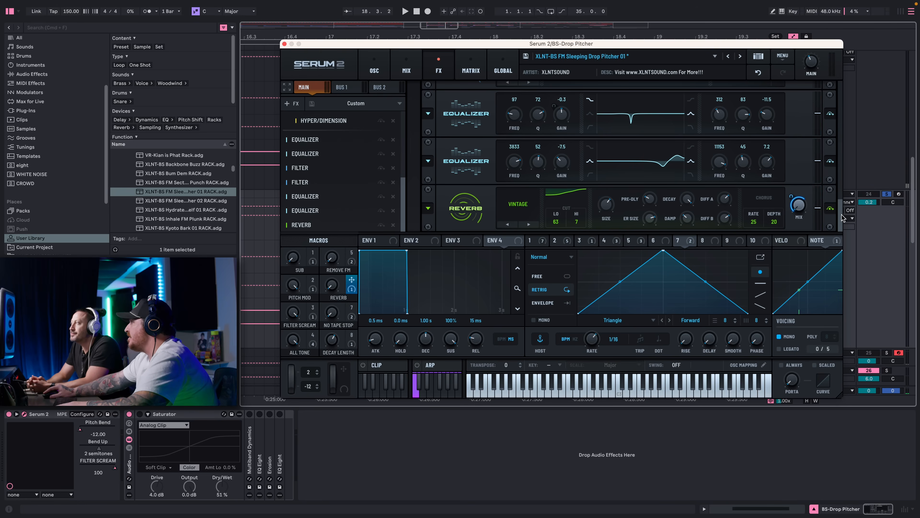
{"action": "mouse_move", "coordinate": [842, 214]}
{"action": "left_mouse_down"}
{"action": "mouse_move", "coordinate": [842, 196]}
{"action": "mouse_move", "coordinate": [842, 232]}
{"action": "left_mouse_up"}
{"action": "key", "text": "space"}
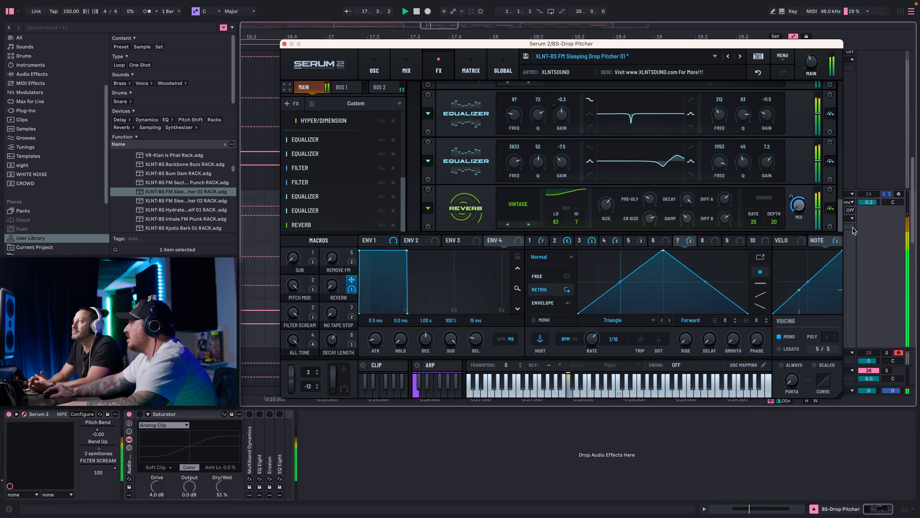
Activate track 24 in the arrangement and play it together with the finished patch.
{"action": "left_click", "coordinate": [862, 143]}
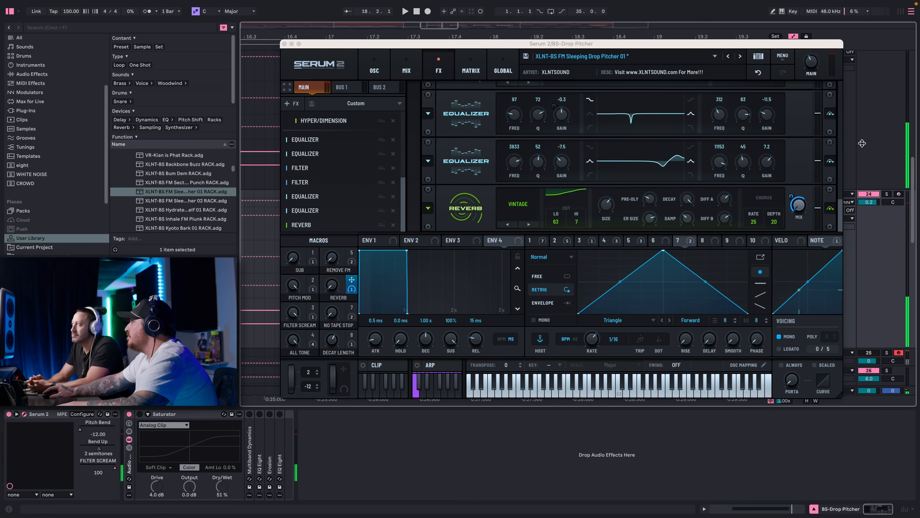
{"action": "scroll", "coordinate": [863, 144], "scroll_direction": "up", "scroll_amount": 2}
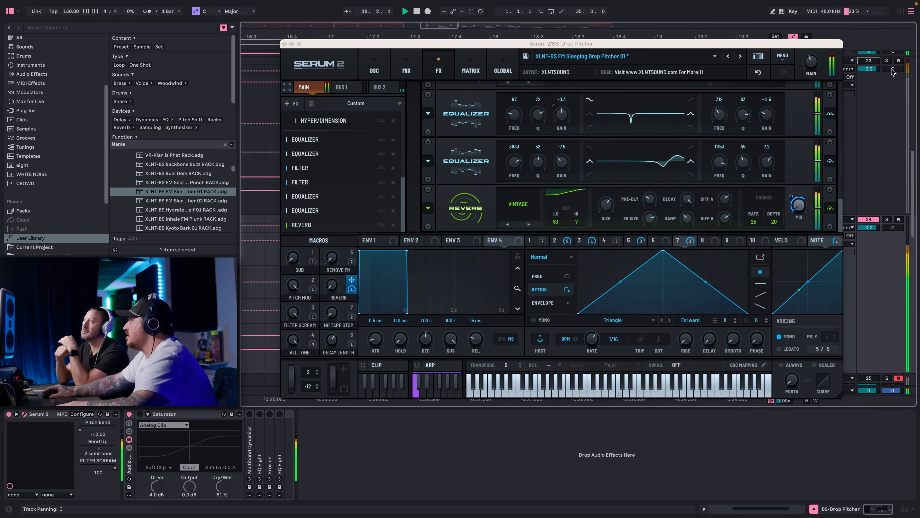
{"action": "key", "text": "space"}
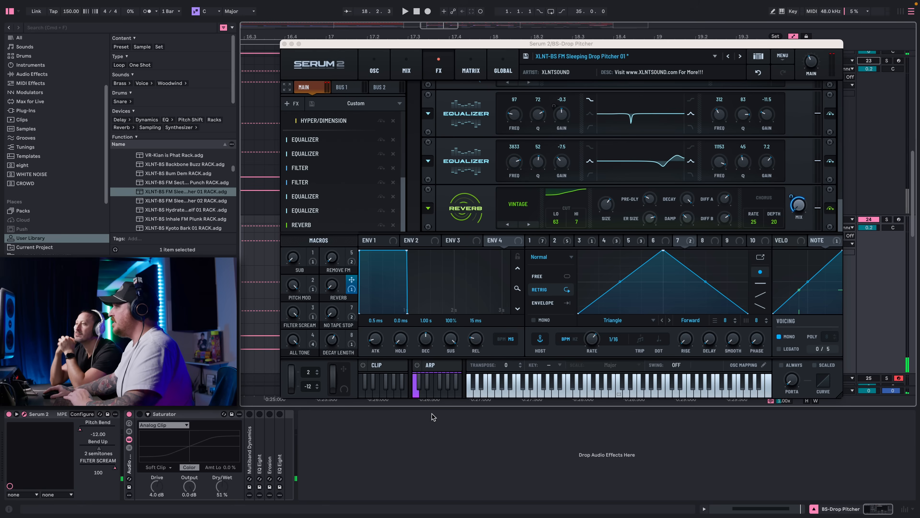
Examine LFO 1's shape and compare the shapes and assignments of LFO 6 and LFO 7.
{"action": "left_click", "coordinate": [547, 241]}
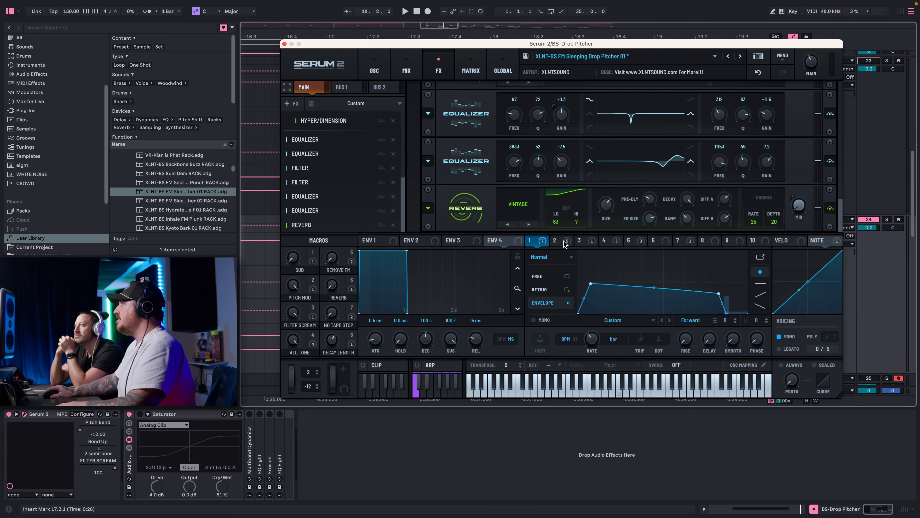
{"action": "left_click", "coordinate": [655, 241]}
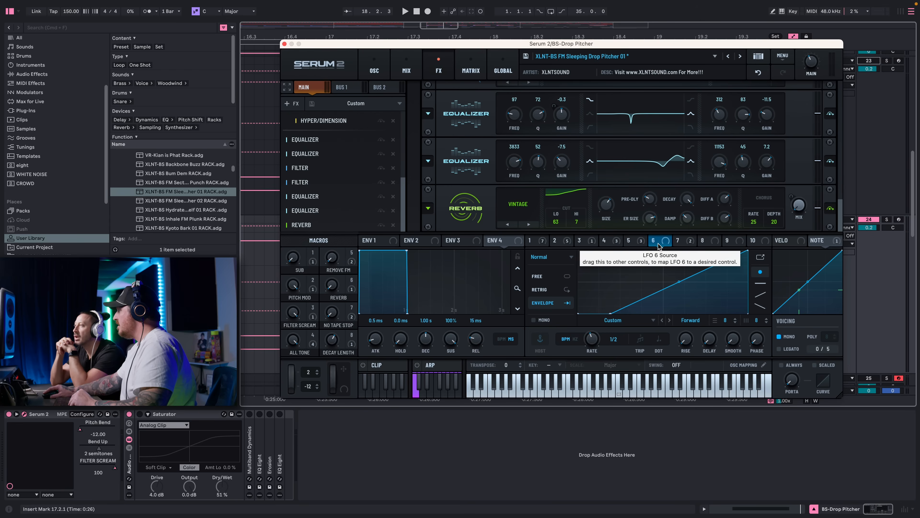
{"action": "left_click", "coordinate": [688, 244]}
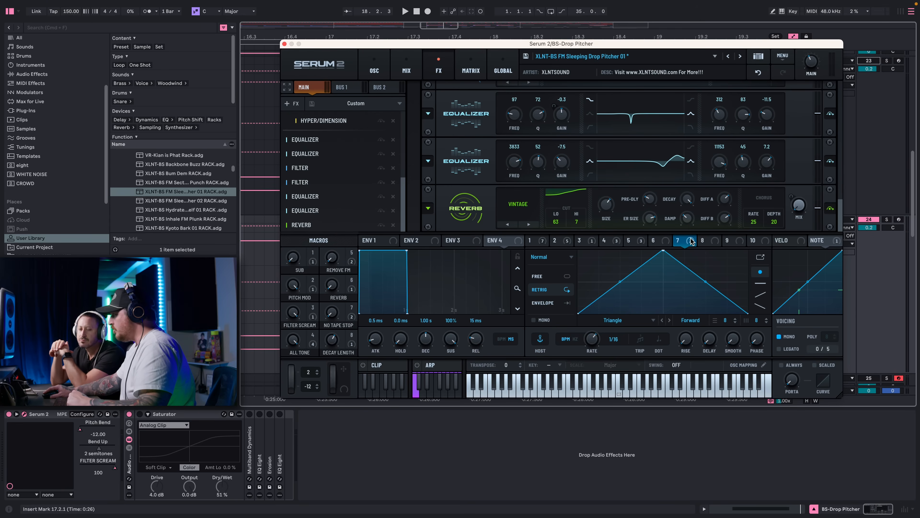
{"action": "left_click", "coordinate": [666, 242]}
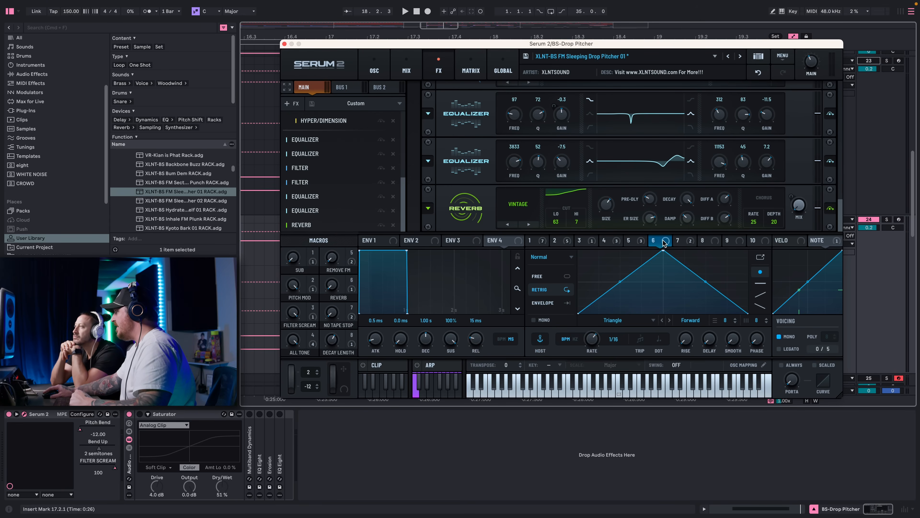
{"action": "left_click", "coordinate": [688, 243]}
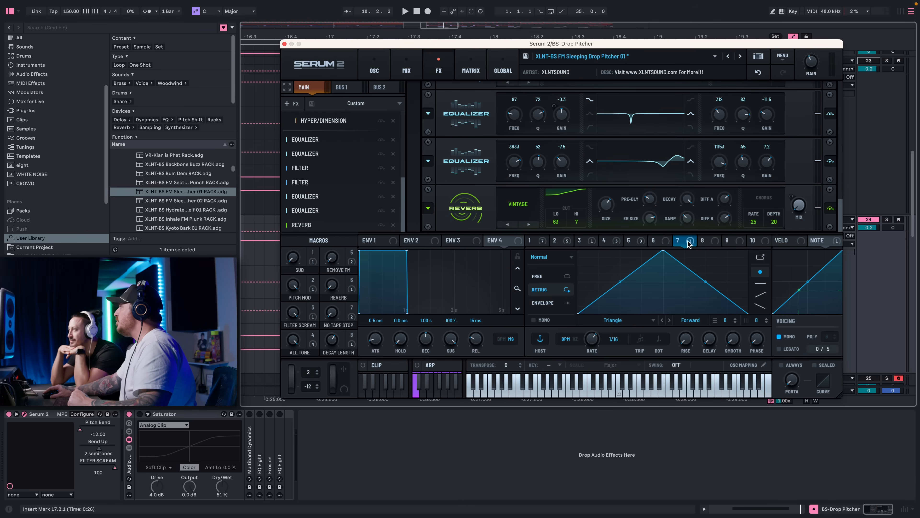
{"action": "left_click", "coordinate": [661, 246]}
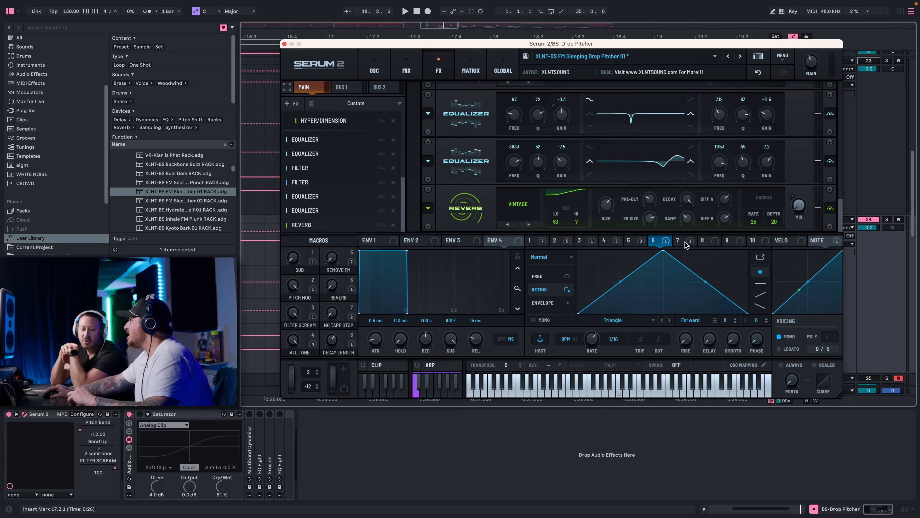
Compare the shapes of LFO 6 and LFO 1, and examine LFO 1's routings in the modulation matrix.
{"action": "left_click_drag", "start_coordinate": [685, 246], "coordinate": [664, 249]}
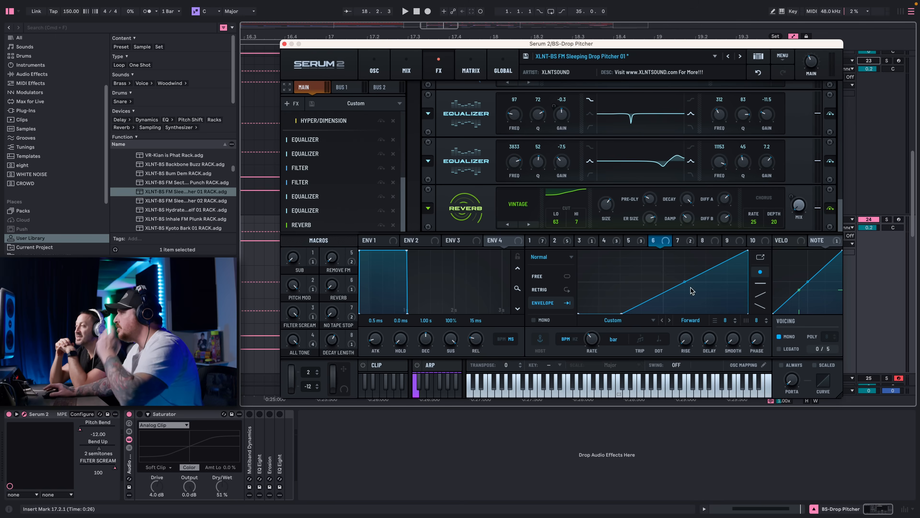
{"action": "left_click", "coordinate": [545, 244]}
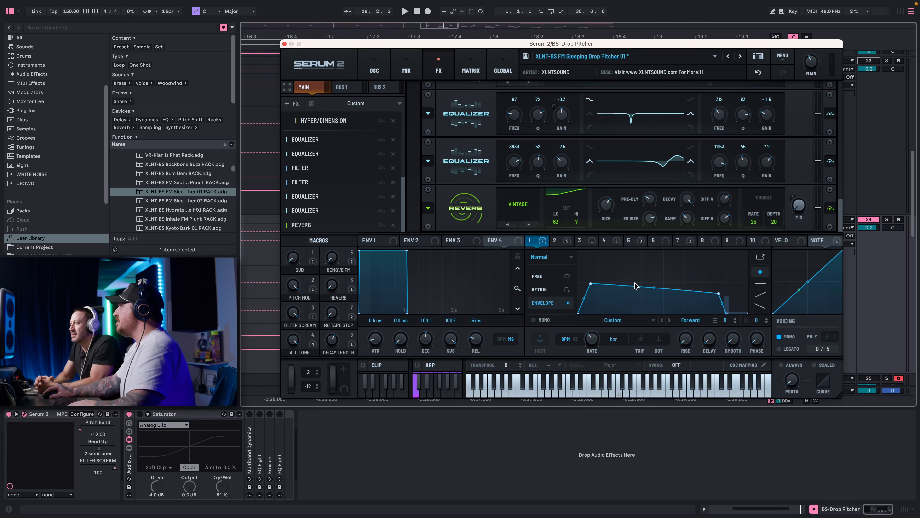
{"action": "left_click", "coordinate": [473, 68]}
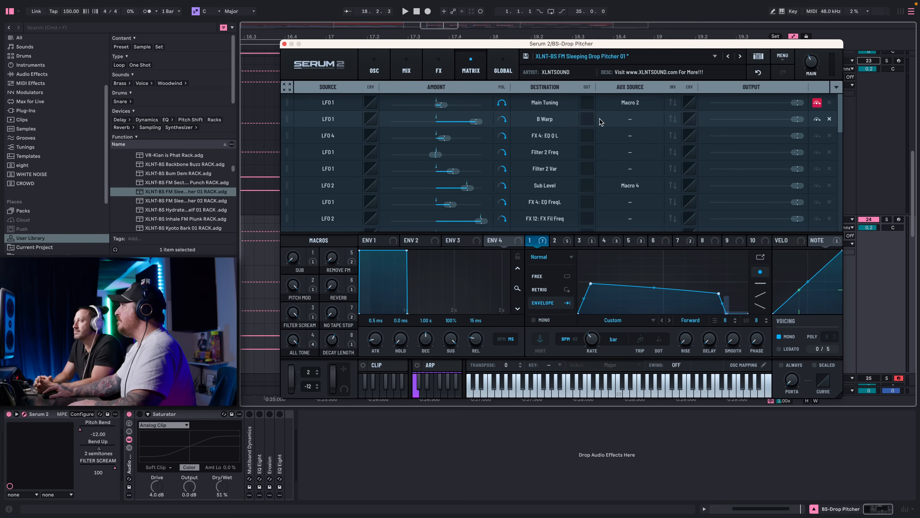
{"action": "left_click", "coordinate": [568, 118]}
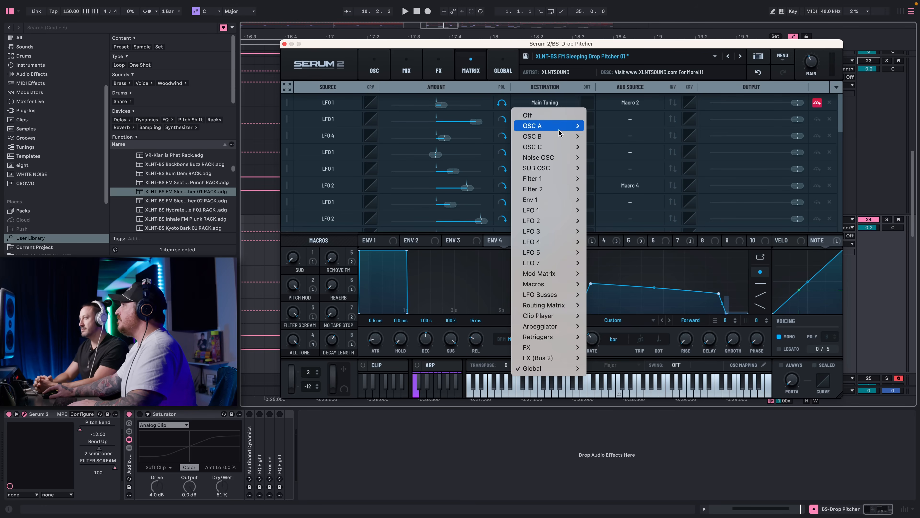
{"action": "left_click", "coordinate": [435, 104]}
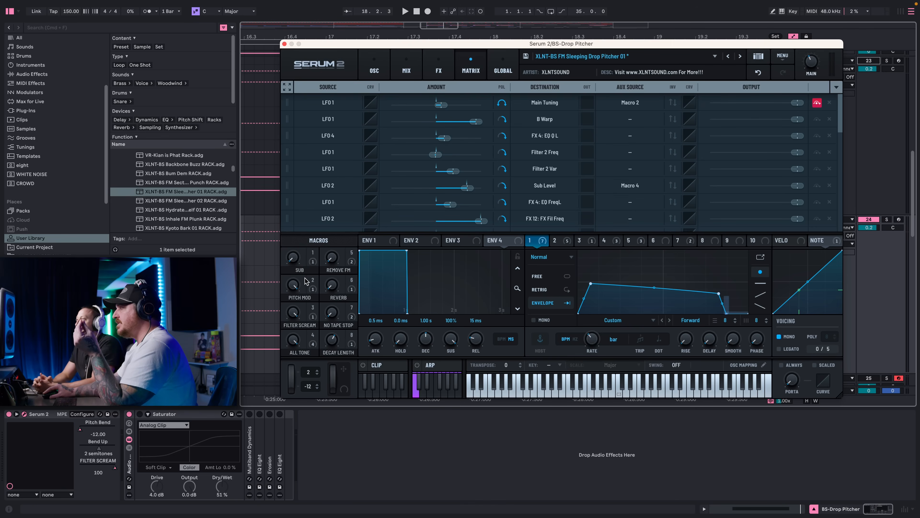
Re-enable the LFO 1 to Main Tuning modulation, and play the patch with track 24 soloed.
{"action": "mouse_move", "coordinate": [297, 287]}
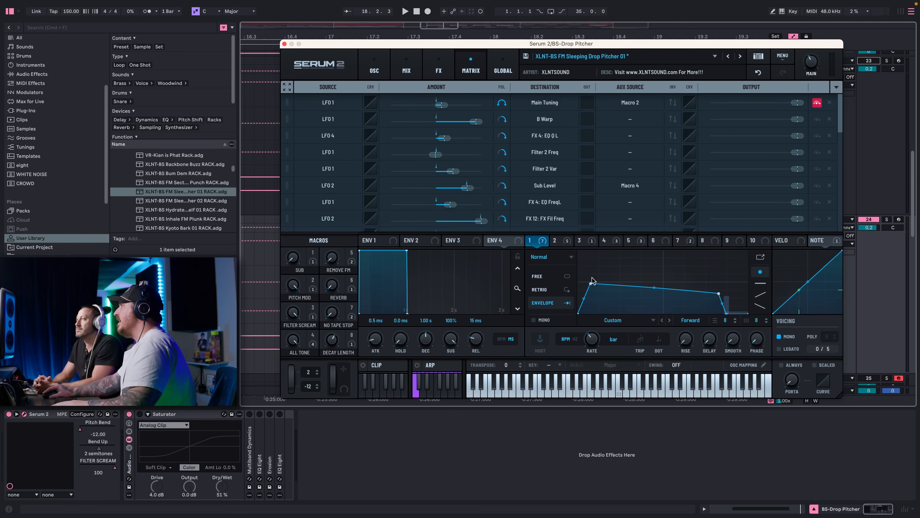
{"action": "left_click", "coordinate": [817, 103]}
{"action": "key", "text": "space"}
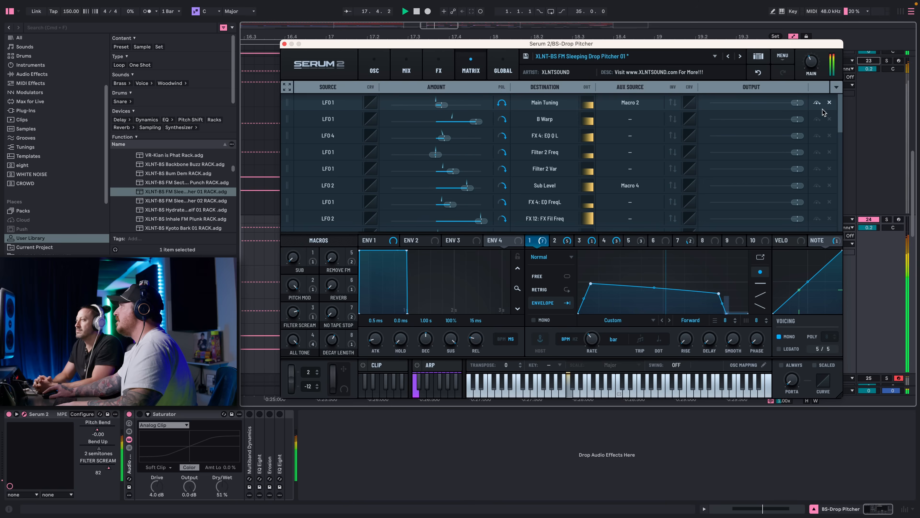
{"action": "left_click", "coordinate": [888, 219]}
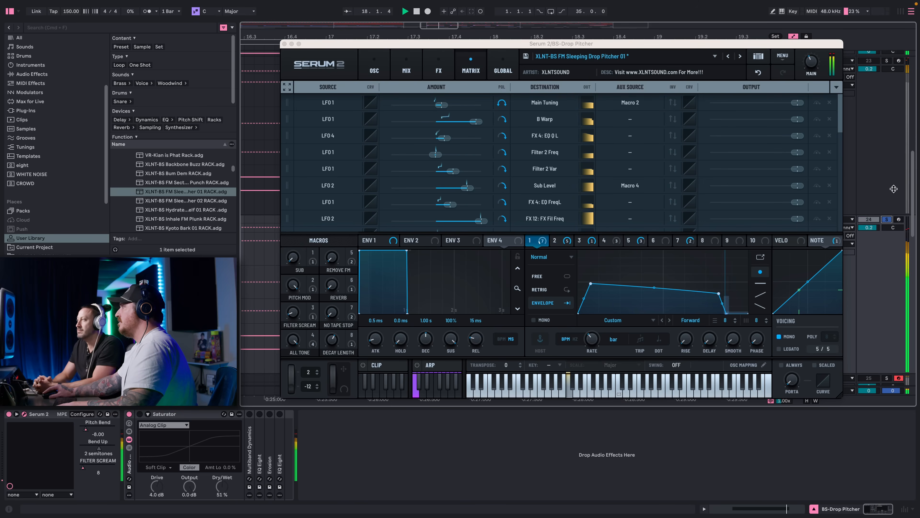
{"action": "left_click", "coordinate": [425, 109]}
{"action": "key", "text": "space"}
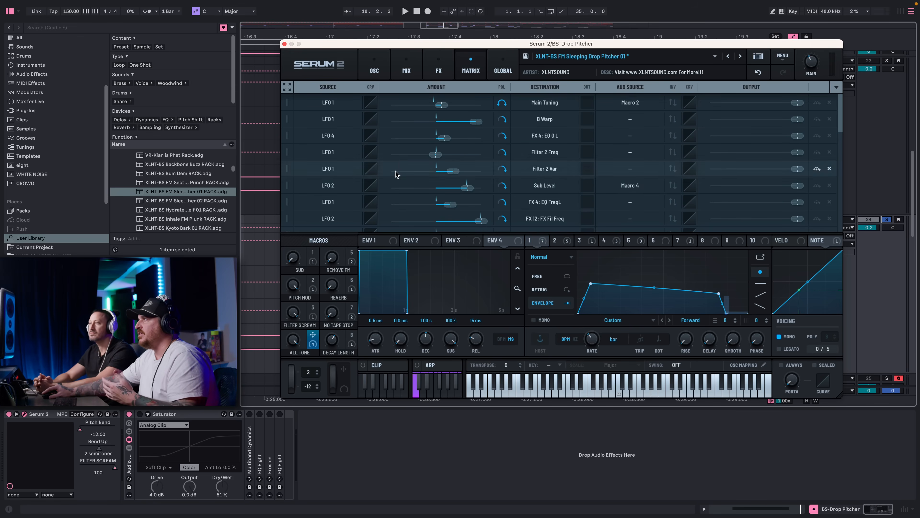
Return to the oscillator page and arm track 24 for live playing.
{"action": "left_click", "coordinate": [406, 66]}
{"action": "left_click", "coordinate": [384, 63]}
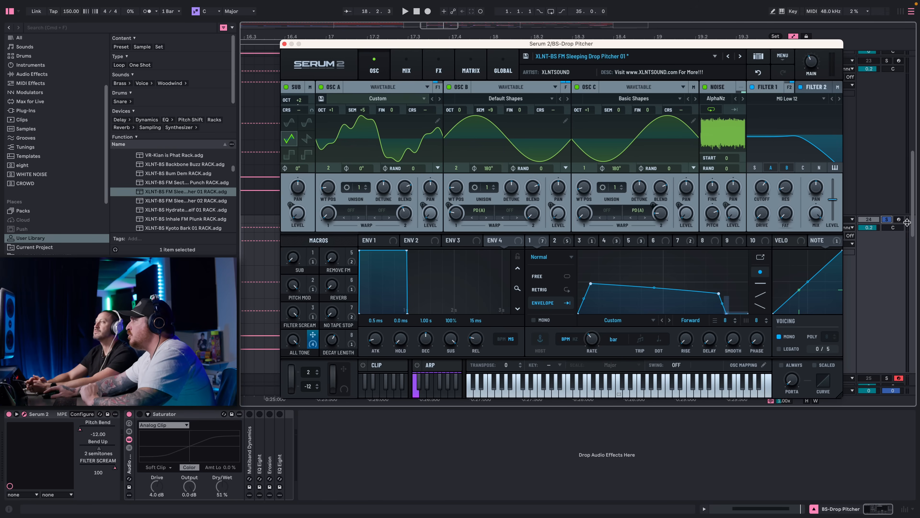
{"action": "left_click", "coordinate": [899, 220]}
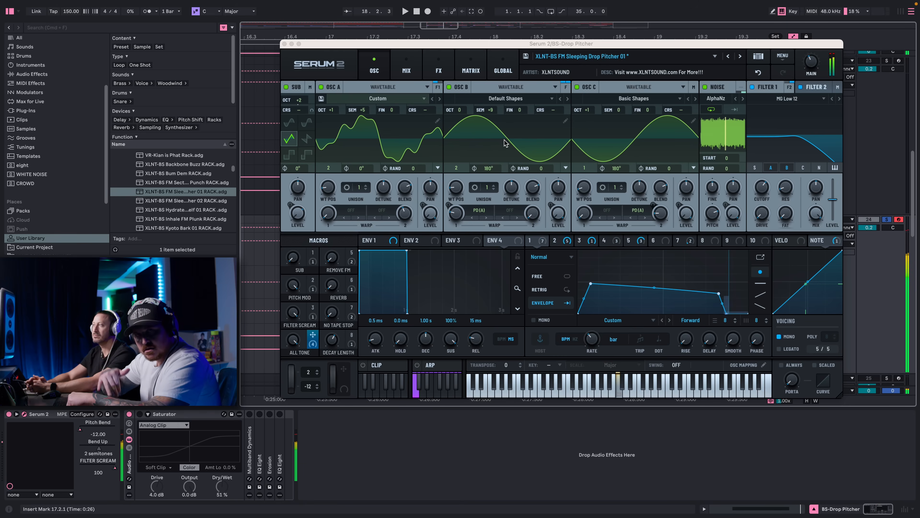
Give ENV 1 tempo-synced times with sustain at minus infinity dB and decay at a dotted 1/2, testing with played notes.
{"action": "left_click", "coordinate": [501, 339]}
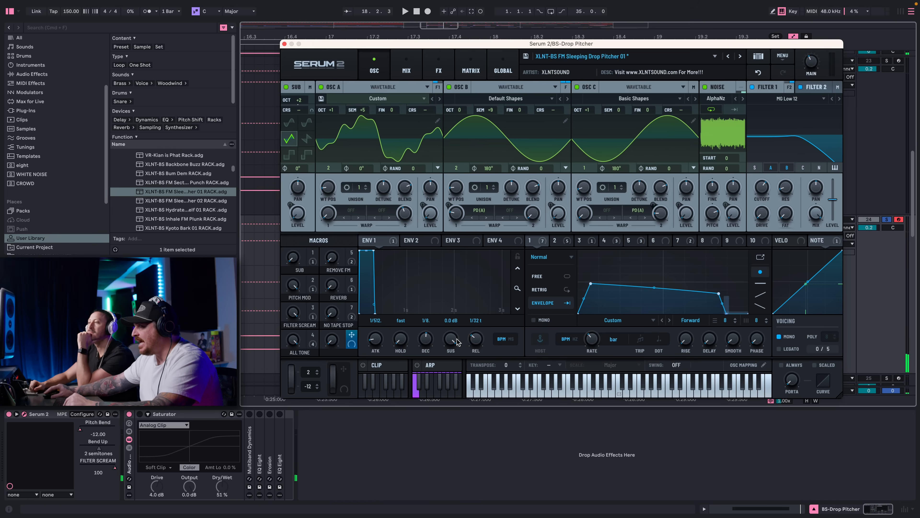
{"action": "left_click_drag", "start_coordinate": [458, 342], "coordinate": [458, 377]}
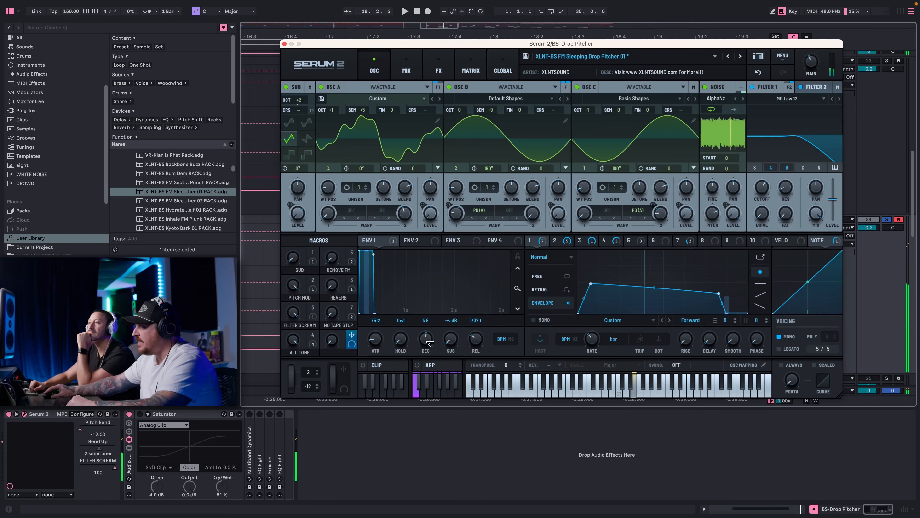
{"action": "left_click_drag", "start_coordinate": [427, 341], "coordinate": [427, 327]}
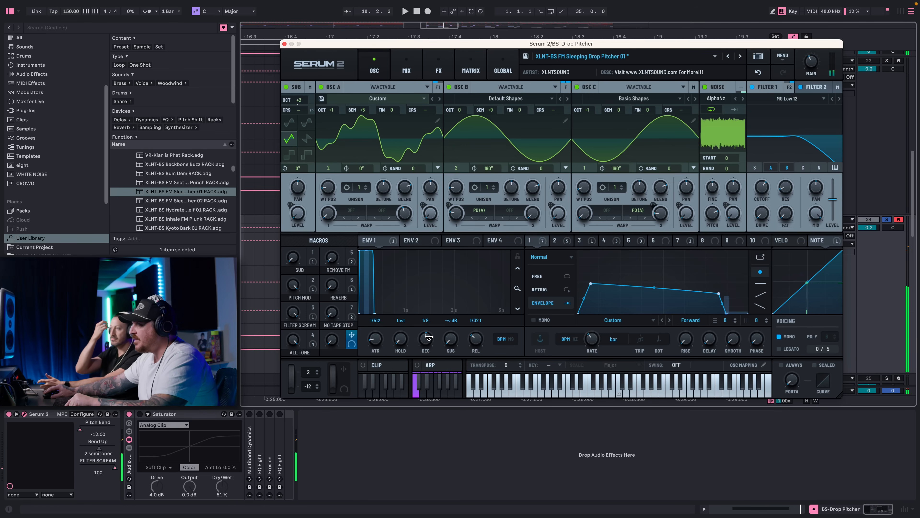
{"action": "left_click_drag", "start_coordinate": [435, 336], "coordinate": [432, 327]}
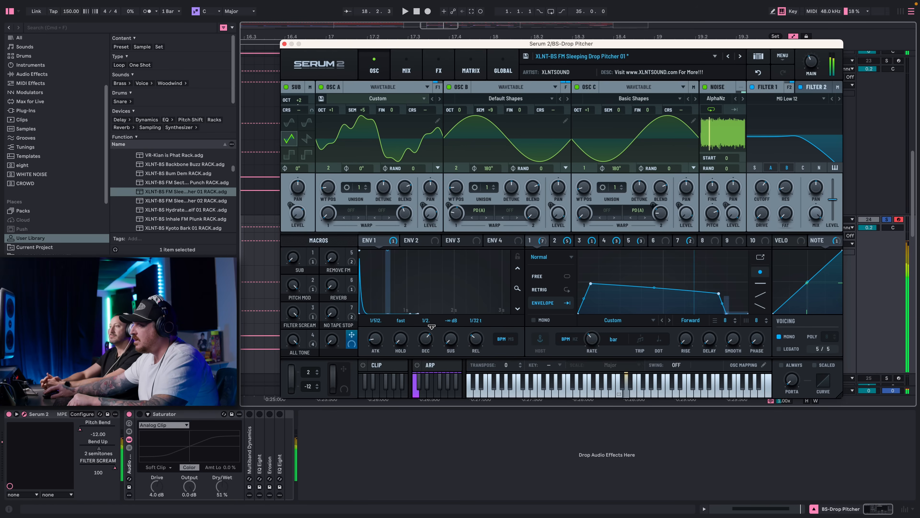
Check ENV 1's decay time in milliseconds and return the envelope to tempo-synced values.
{"action": "right_click", "coordinate": [427, 320]}
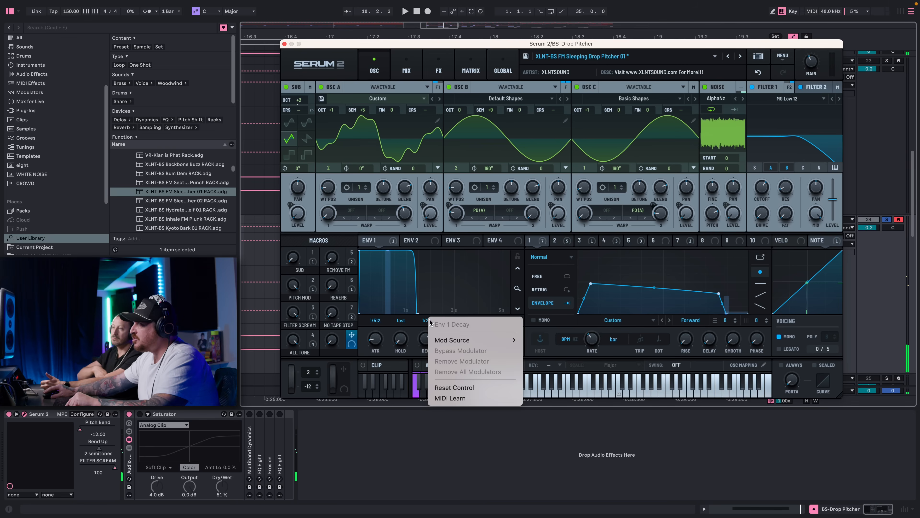
{"action": "left_click", "coordinate": [416, 320]}
{"action": "double_click", "coordinate": [423, 319]}
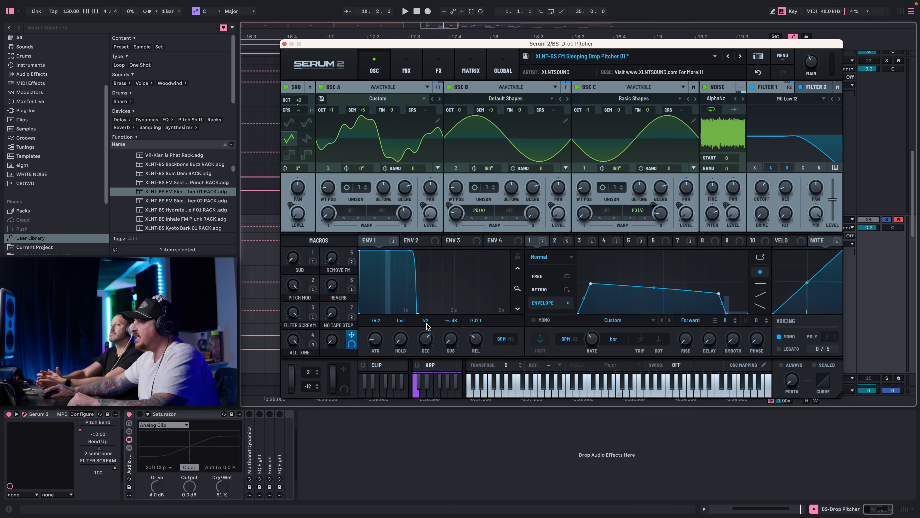
{"action": "left_click", "coordinate": [512, 340]}
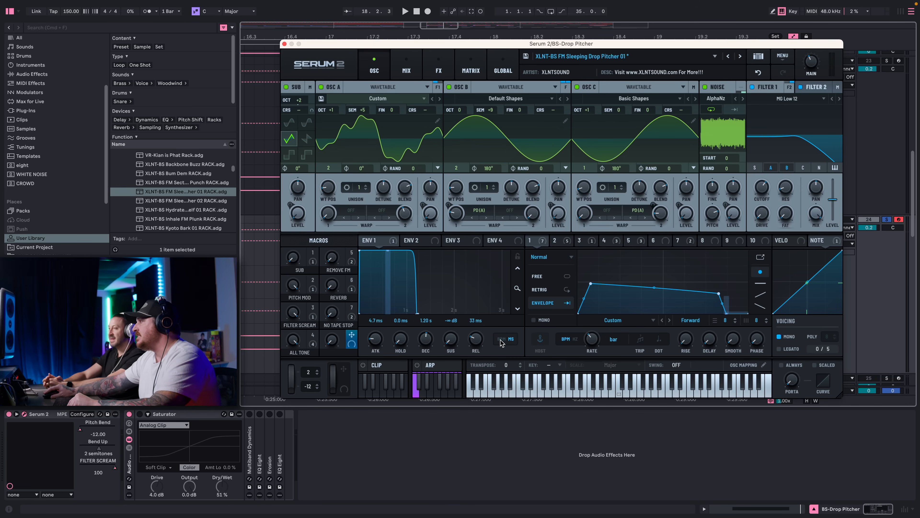
{"action": "left_click", "coordinate": [501, 340]}
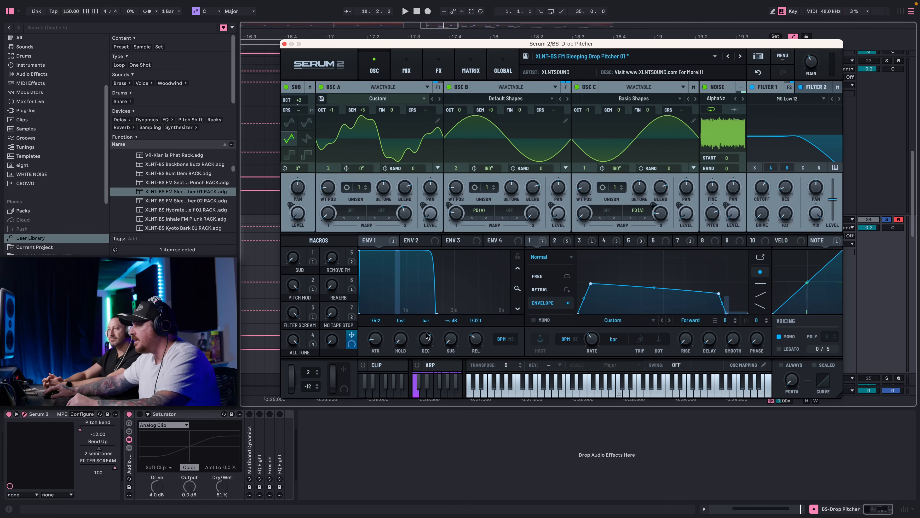
Compare ENV 1 decay times of 1/2 and one bar with played notes, settling on a dotted 1/2.
{"action": "left_click_drag", "start_coordinate": [426, 338], "coordinate": [425, 340]}
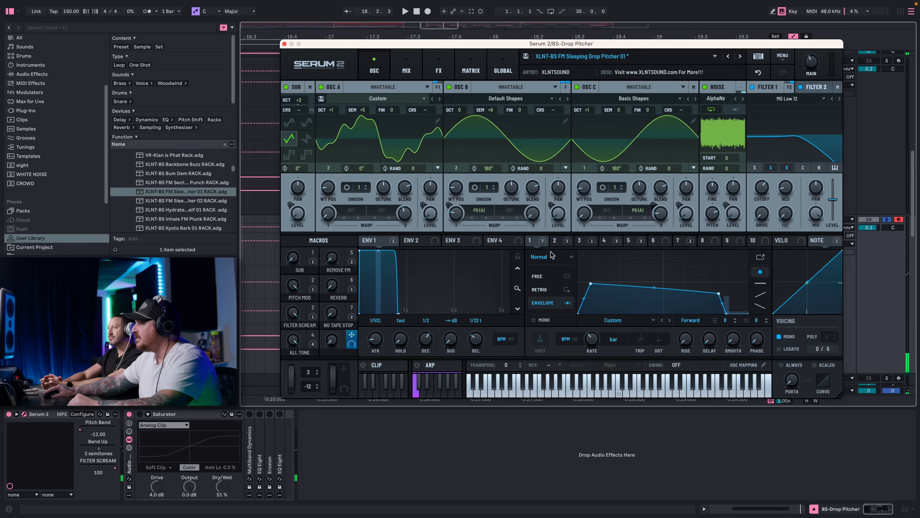
{"action": "left_click_drag", "start_coordinate": [423, 347], "coordinate": [425, 345]}
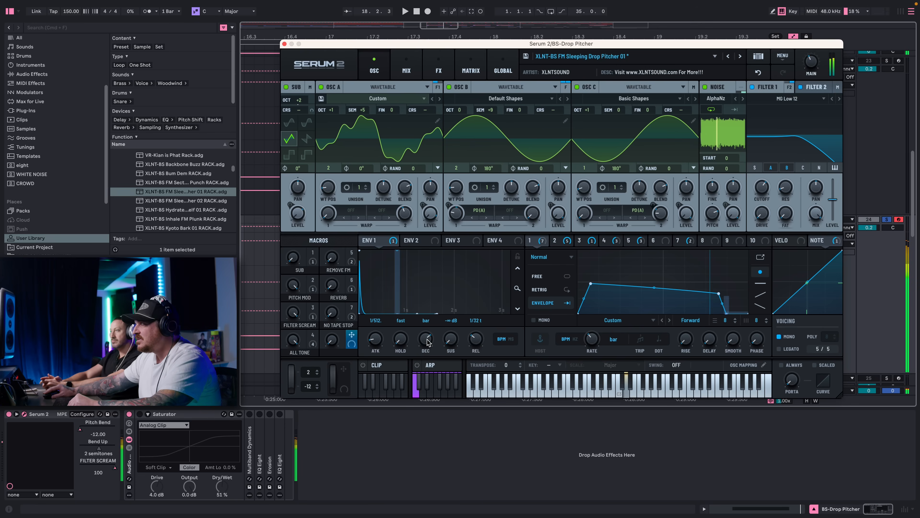
{"action": "left_click_drag", "start_coordinate": [426, 337], "coordinate": [423, 339]}
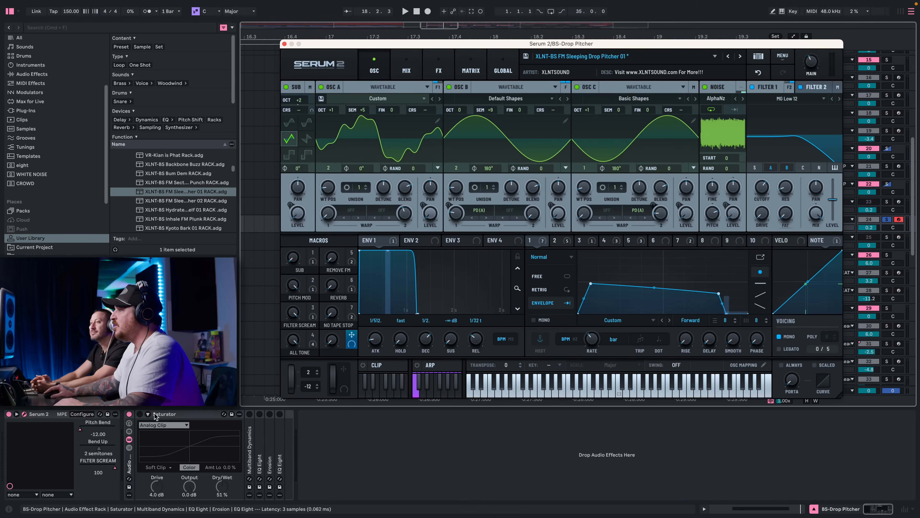
Enable the Saturator, Multiband Dynamics and first EQ Eight in the track's audio effect rack.
{"action": "left_click", "coordinate": [142, 416]}
{"action": "left_click", "coordinate": [250, 417]}
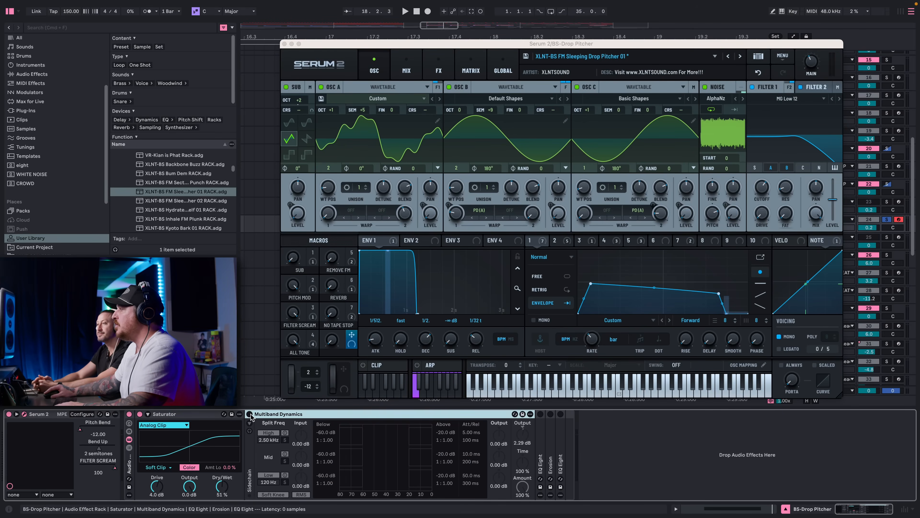
{"action": "left_click", "coordinate": [249, 414]}
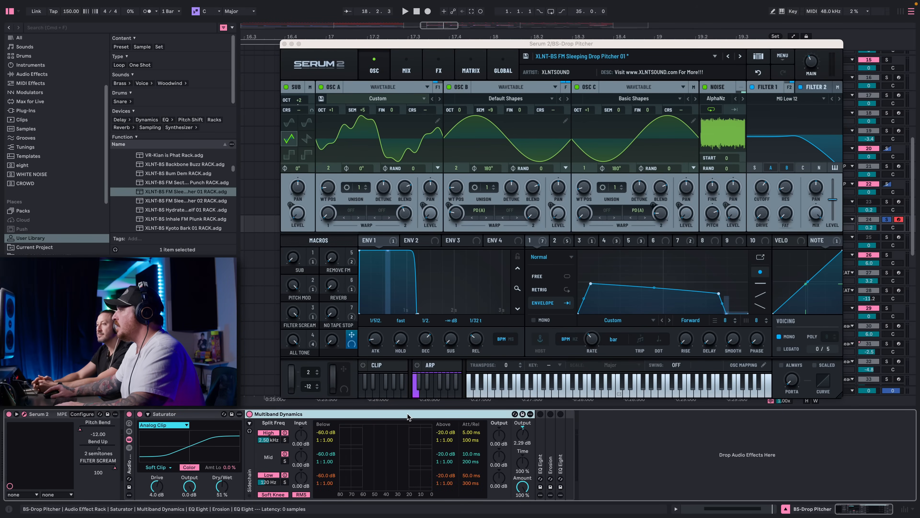
{"action": "double_click", "coordinate": [541, 438]}
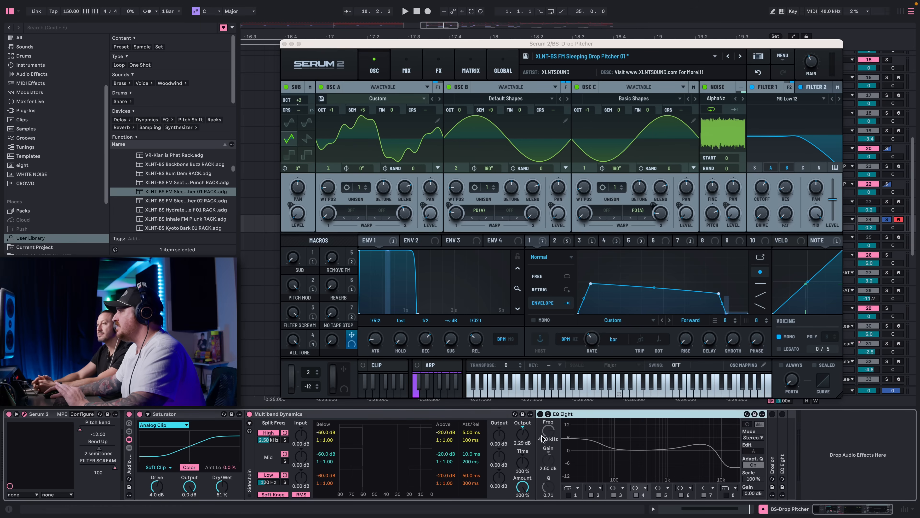
{"action": "left_click", "coordinate": [540, 413]}
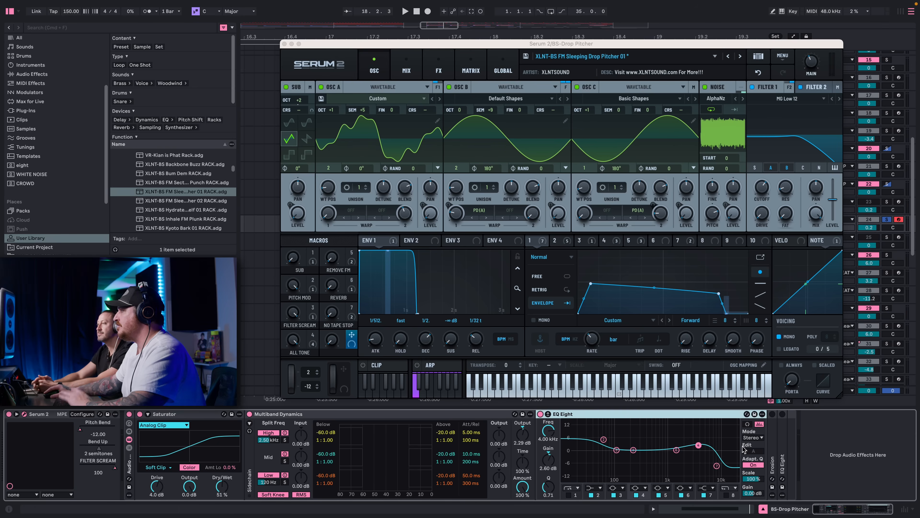
Enable Erosion and the last EQ Eight in the rack, and play the processed patch.
{"action": "left_click", "coordinate": [774, 438]}
{"action": "double_click", "coordinate": [773, 438]}
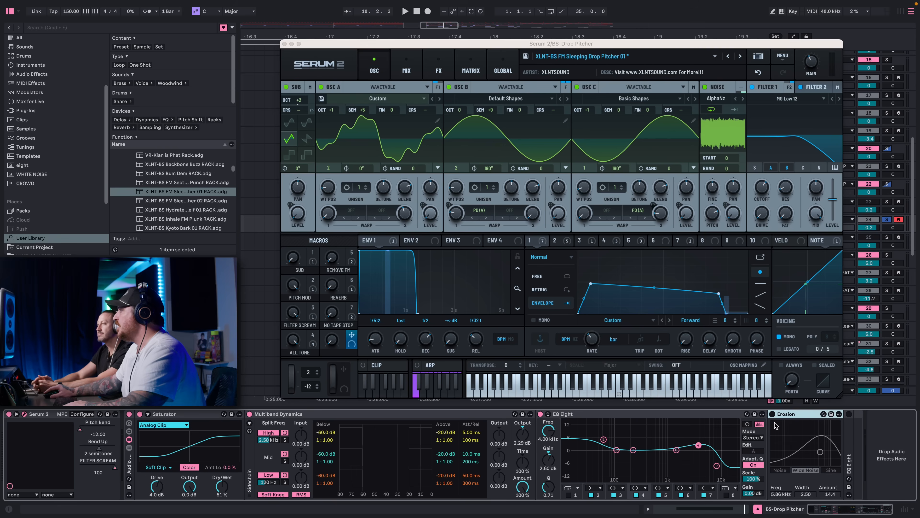
{"action": "double_click", "coordinate": [801, 417]}
{"action": "double_click", "coordinate": [787, 427]}
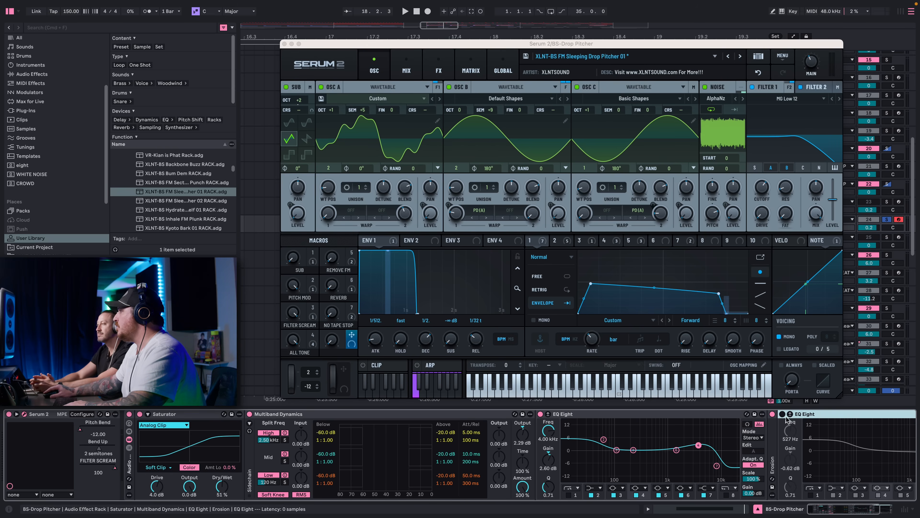
{"action": "left_click", "coordinate": [782, 414]}
{"action": "double_click", "coordinate": [682, 416]}
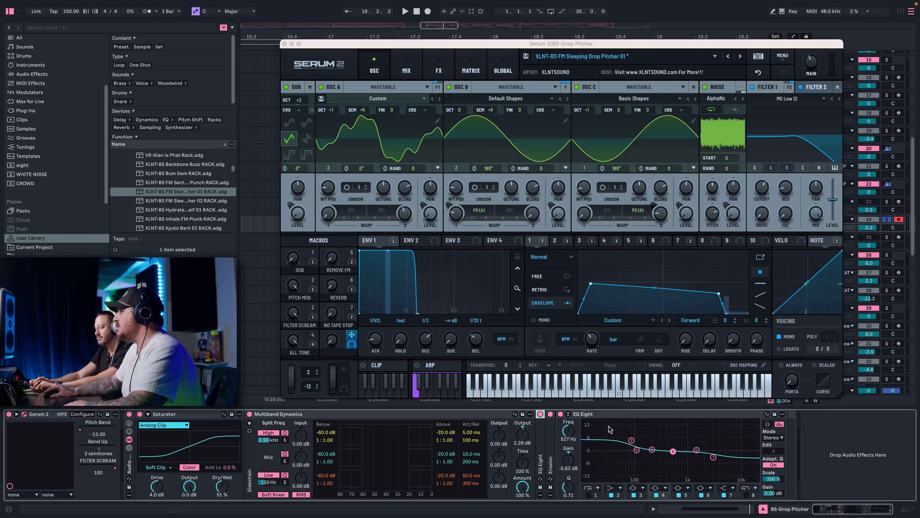
{"action": "key", "text": "space"}
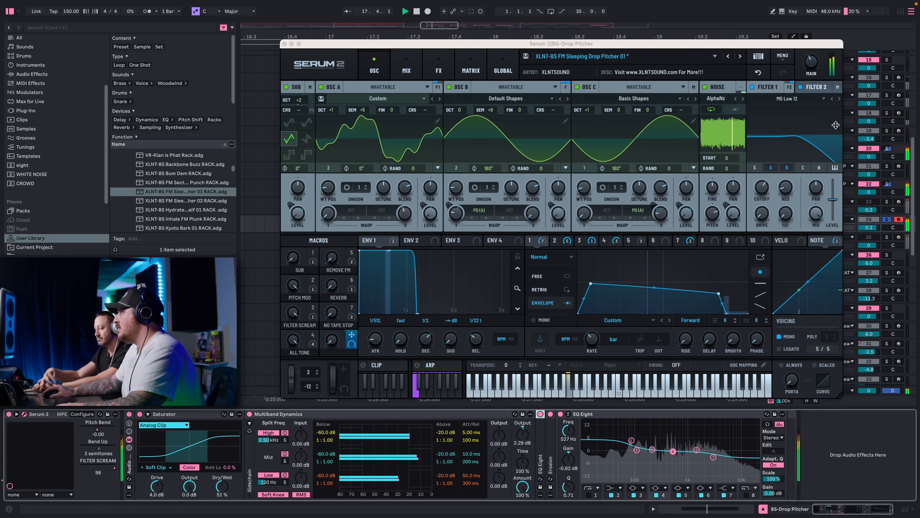
{"action": "key", "text": "space"}
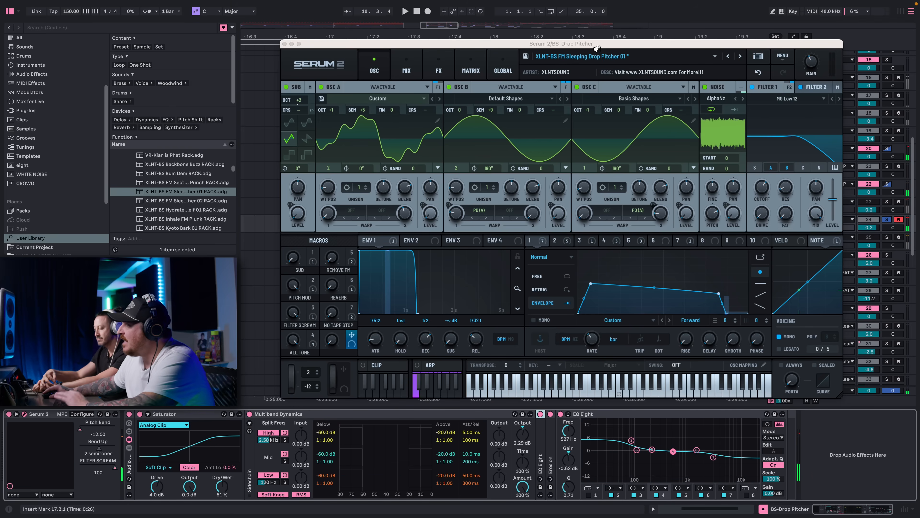
Close the first Serum window, open the Serum 2 instance on the BS-Drop Pitcher 02 track, and bring its window fully into view.
{"action": "left_click", "coordinate": [284, 44]}
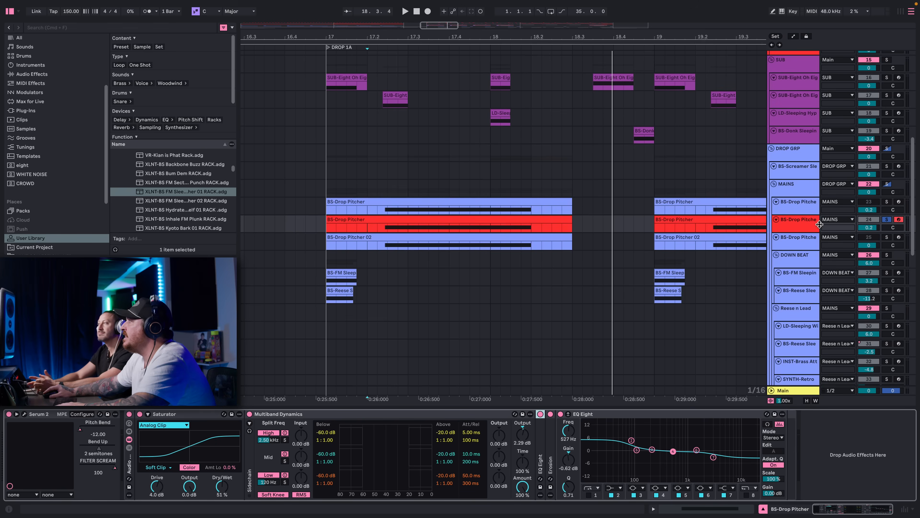
{"action": "left_click", "coordinate": [801, 239]}
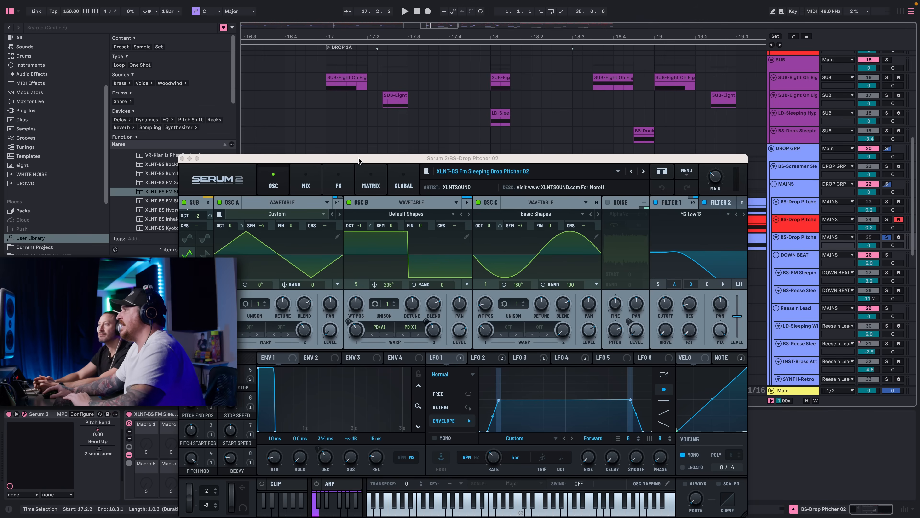
{"action": "left_click_drag", "start_coordinate": [359, 160], "coordinate": [413, 40]}
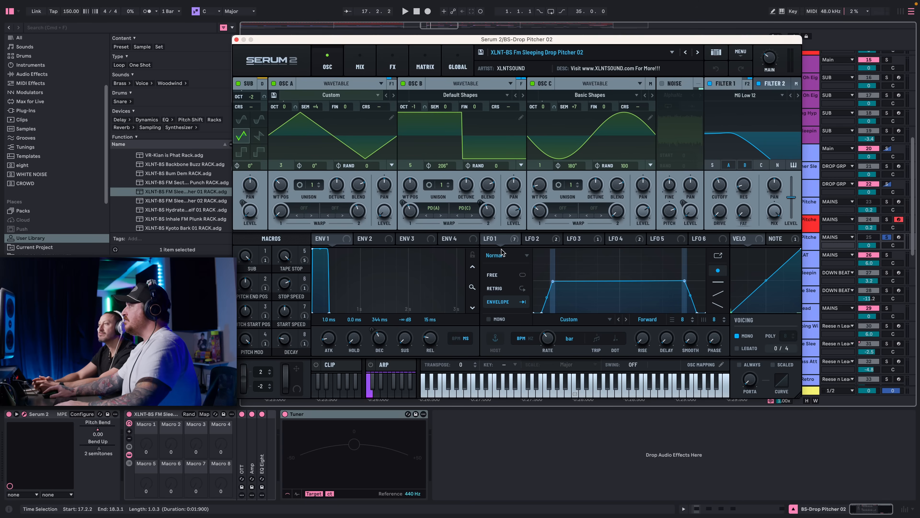
Examine the LFO 2, LFO 3, LFO 4 and LFO 1 shapes of the Drop Pitcher 02 patch.
{"action": "left_click", "coordinate": [521, 242]}
{"action": "left_click", "coordinate": [600, 243]}
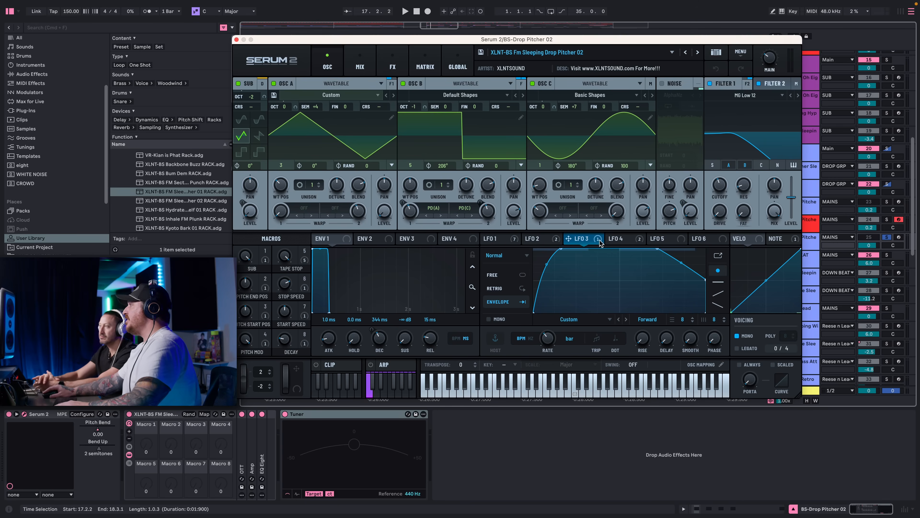
{"action": "left_click", "coordinate": [618, 242]}
{"action": "left_click", "coordinate": [541, 239]}
{"action": "left_click", "coordinate": [495, 239]}
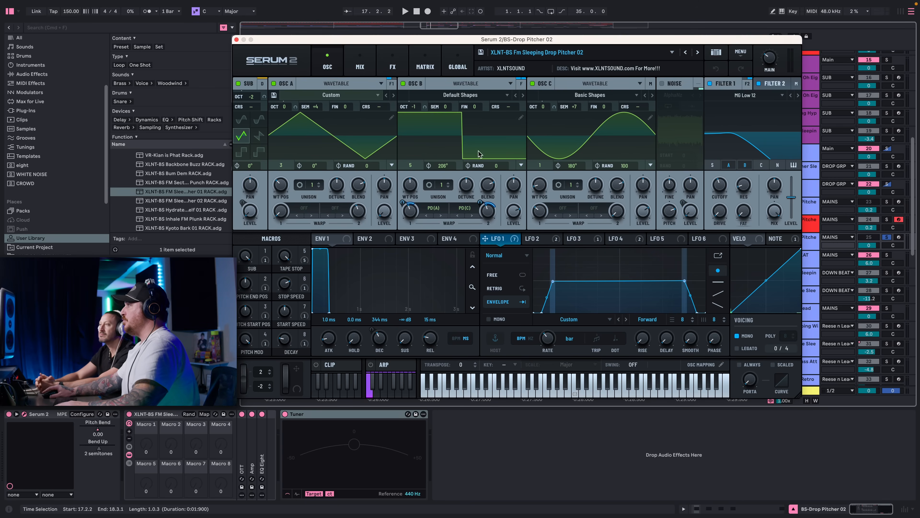
Review the patch's effects chains on Main, Bus 1 and Bus 2, and return to the oscillator view.
{"action": "left_click", "coordinate": [393, 64]}
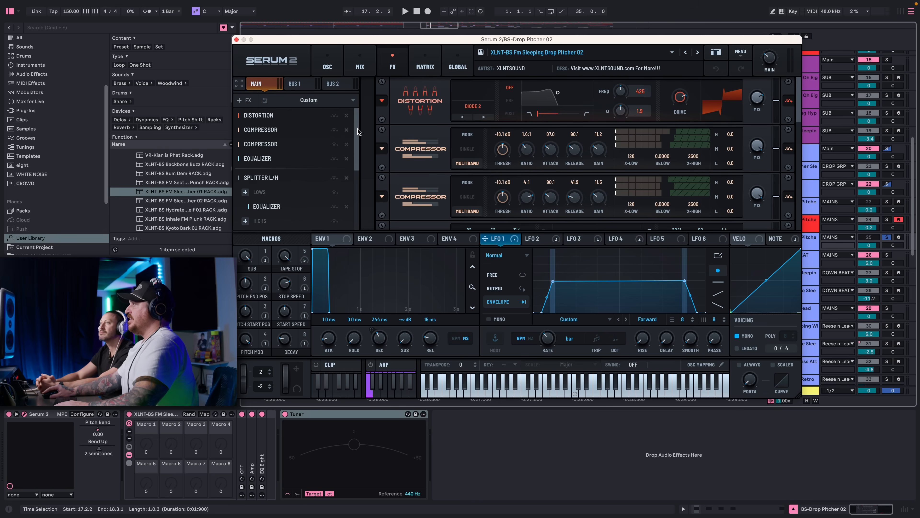
{"action": "scroll", "coordinate": [358, 131], "scroll_direction": "down", "scroll_amount": 8}
{"action": "left_click", "coordinate": [261, 180]}
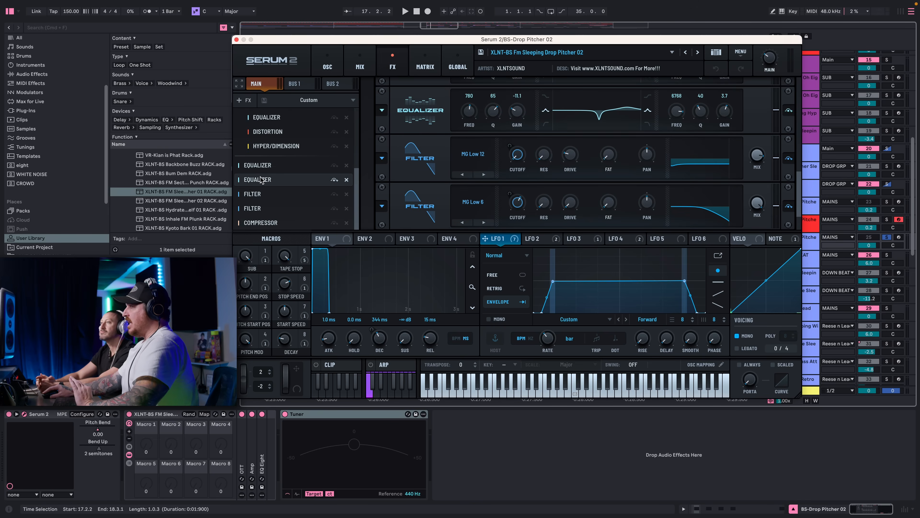
{"action": "left_click", "coordinate": [262, 167]}
{"action": "left_click", "coordinate": [295, 84]}
{"action": "left_click", "coordinate": [333, 84]}
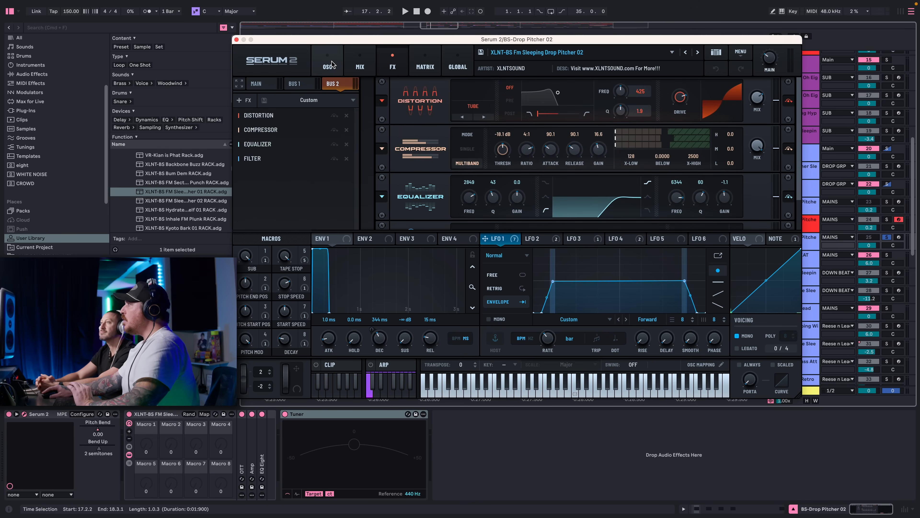
{"action": "left_click", "coordinate": [333, 65]}
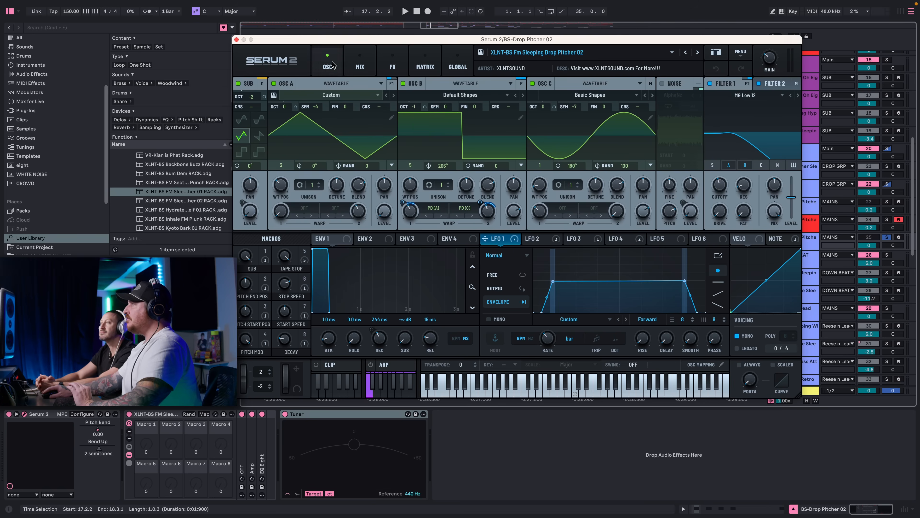
Close the Serum window and audition Drop Pitcher 02 from 17.2.2, the Drop Pitcher track above it, and both soloed together.
{"action": "left_click", "coordinate": [236, 40]}
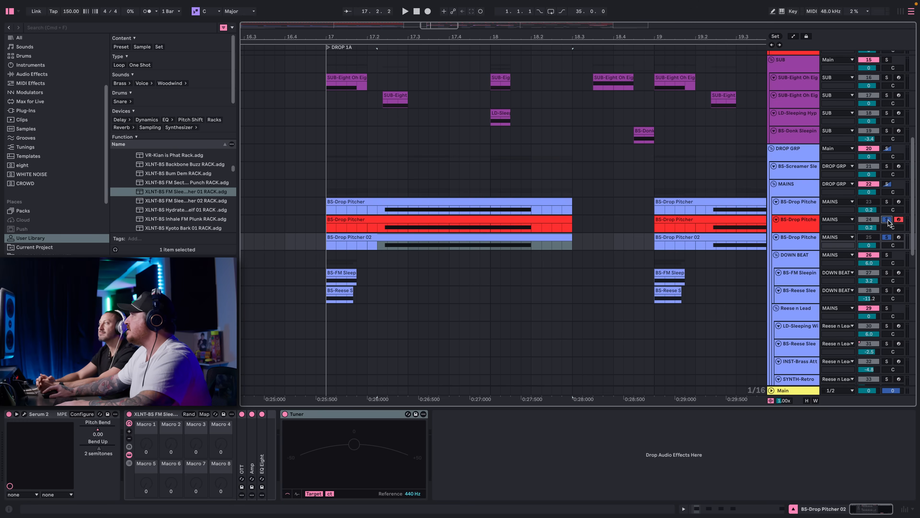
{"action": "left_click", "coordinate": [379, 241]}
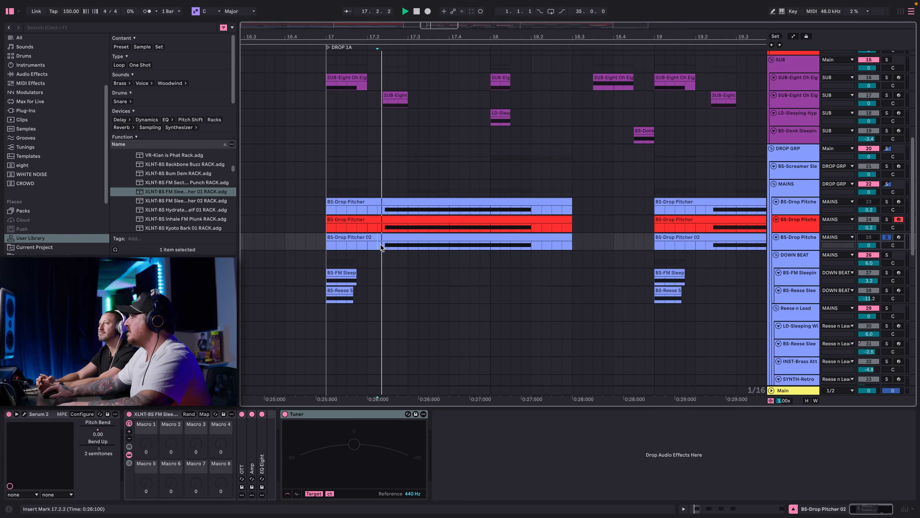
{"action": "key", "text": "space"}
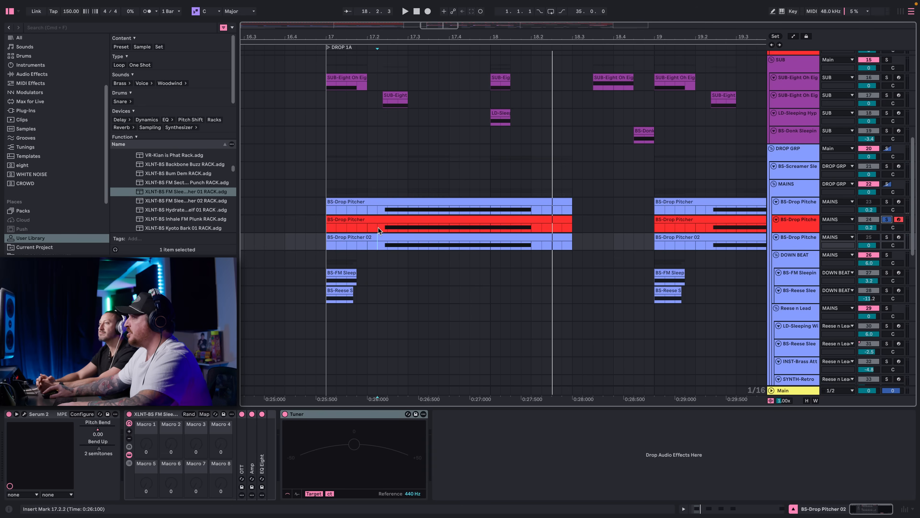
{"action": "left_click", "coordinate": [382, 229]}
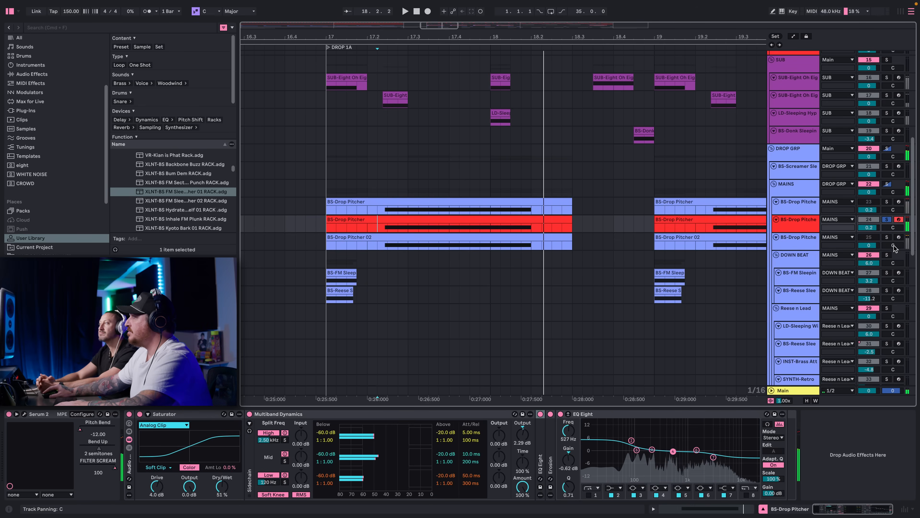
{"action": "left_click", "coordinate": [887, 238]}
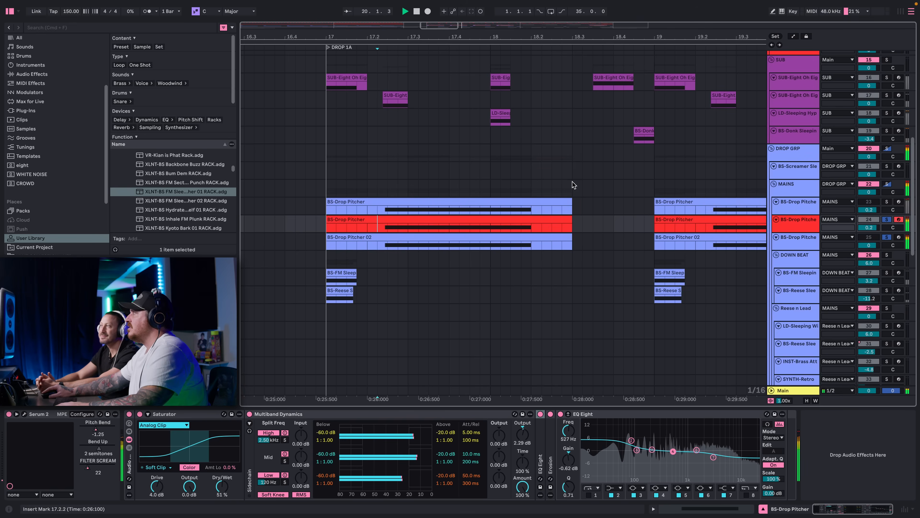
Clear the Drop Pitcher solos and play the full mix into Drop 1A with the MAINS group's device chain shown.
{"action": "left_click_drag", "start_coordinate": [524, 37], "coordinate": [524, 11]}
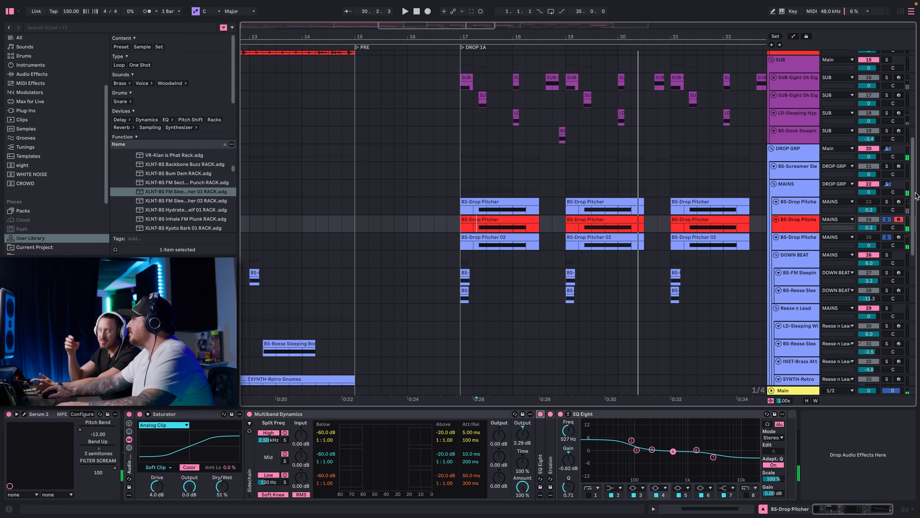
{"action": "left_click", "coordinate": [905, 210]}
{"action": "left_click", "coordinate": [886, 219]}
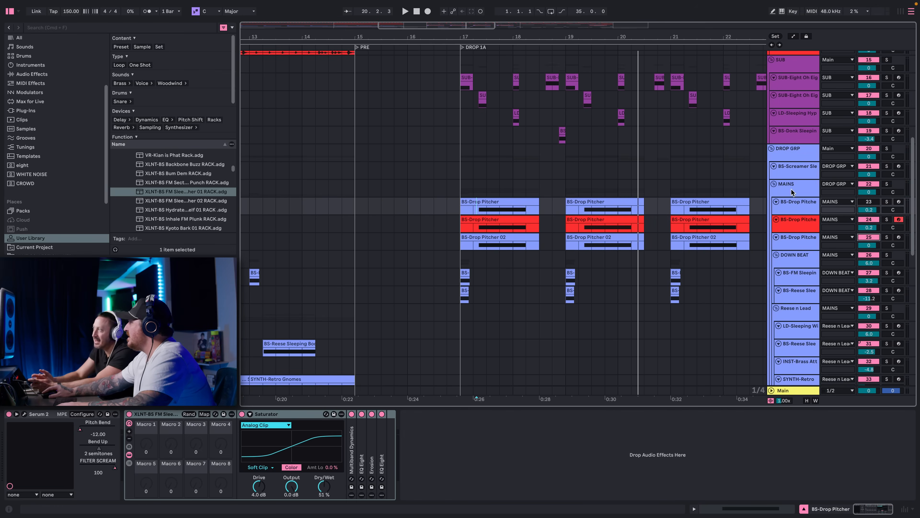
{"action": "left_click", "coordinate": [785, 184]}
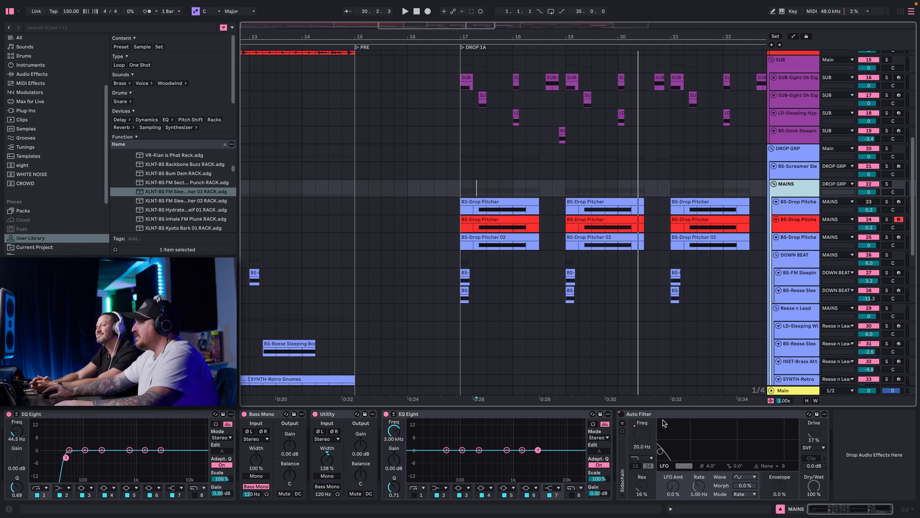
{"action": "left_click", "coordinate": [382, 187]}
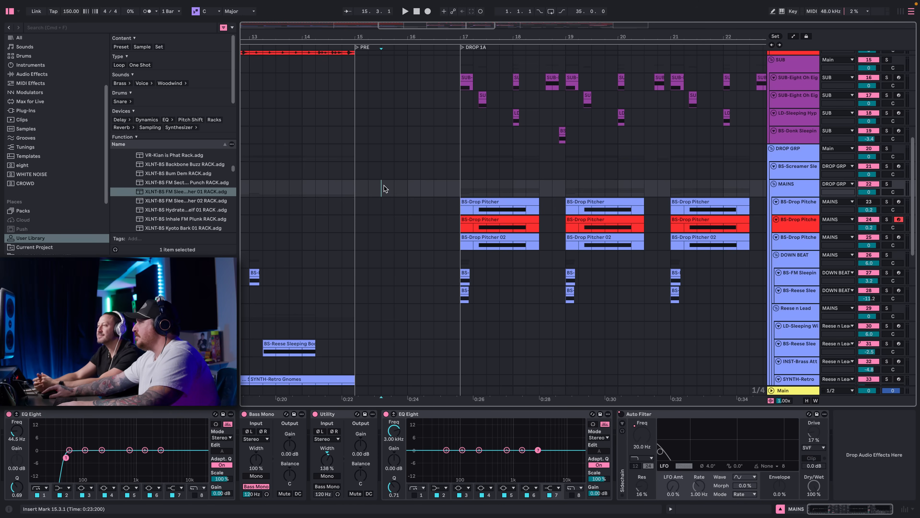
{"action": "key", "text": "space"}
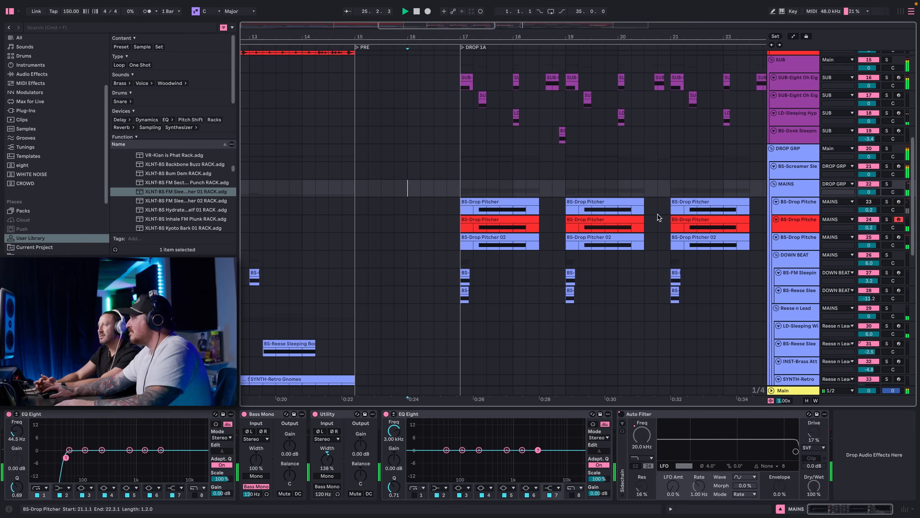
Audition the LD-Sleeping With Sirens clip near bar 23 with its track soloed, and unsolo the track.
{"action": "scroll", "coordinate": [655, 243], "scroll_direction": "right", "scroll_amount": 6}
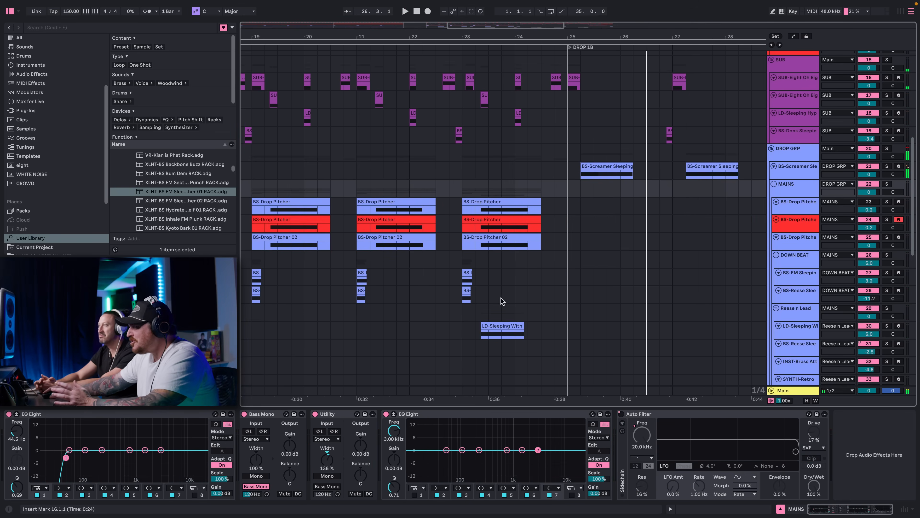
{"action": "left_click", "coordinate": [491, 325]}
{"action": "key", "text": "space"}
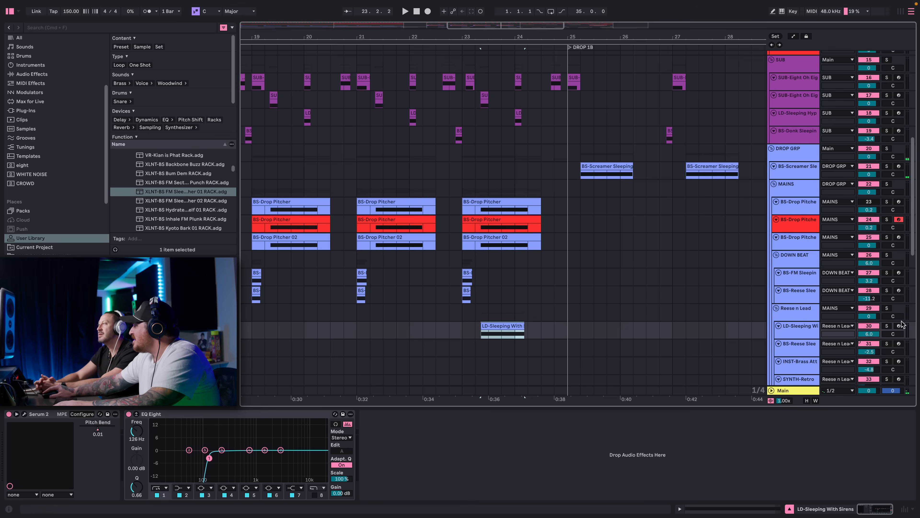
{"action": "left_click", "coordinate": [889, 326]}
{"action": "key", "text": "space"}
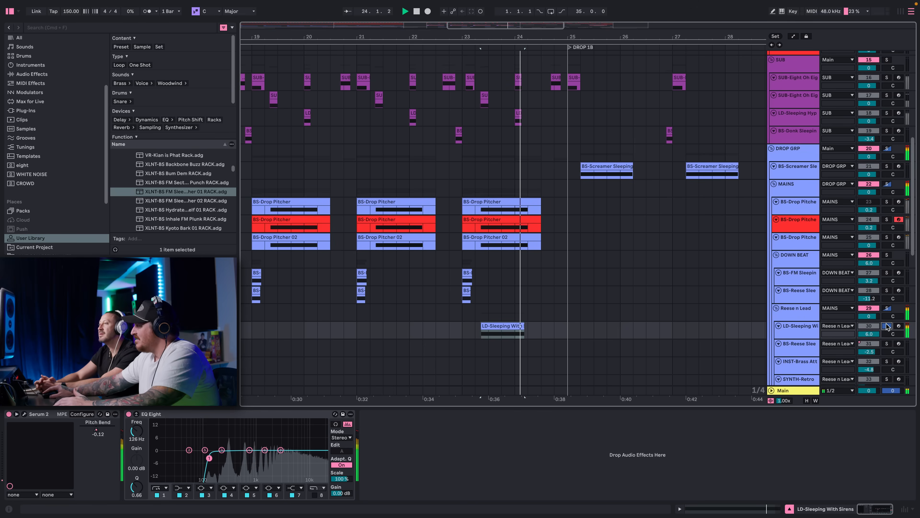
{"action": "left_click", "coordinate": [887, 325]}
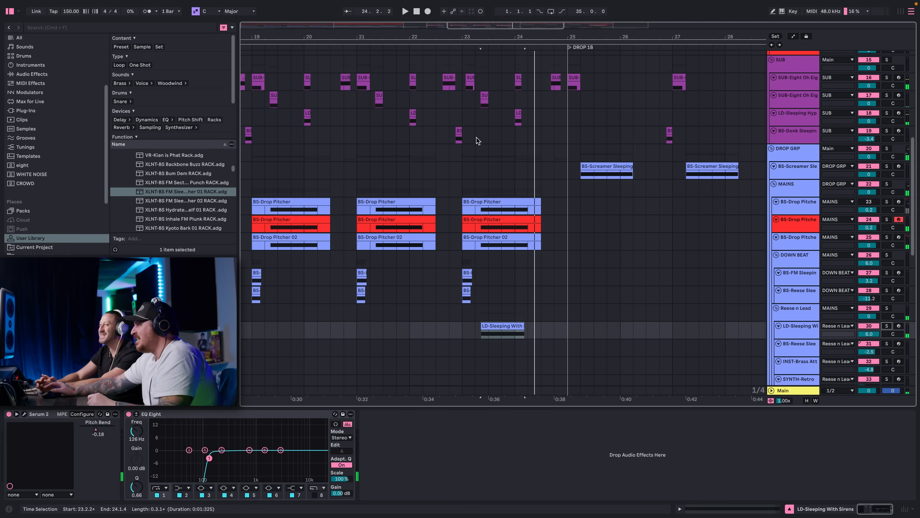